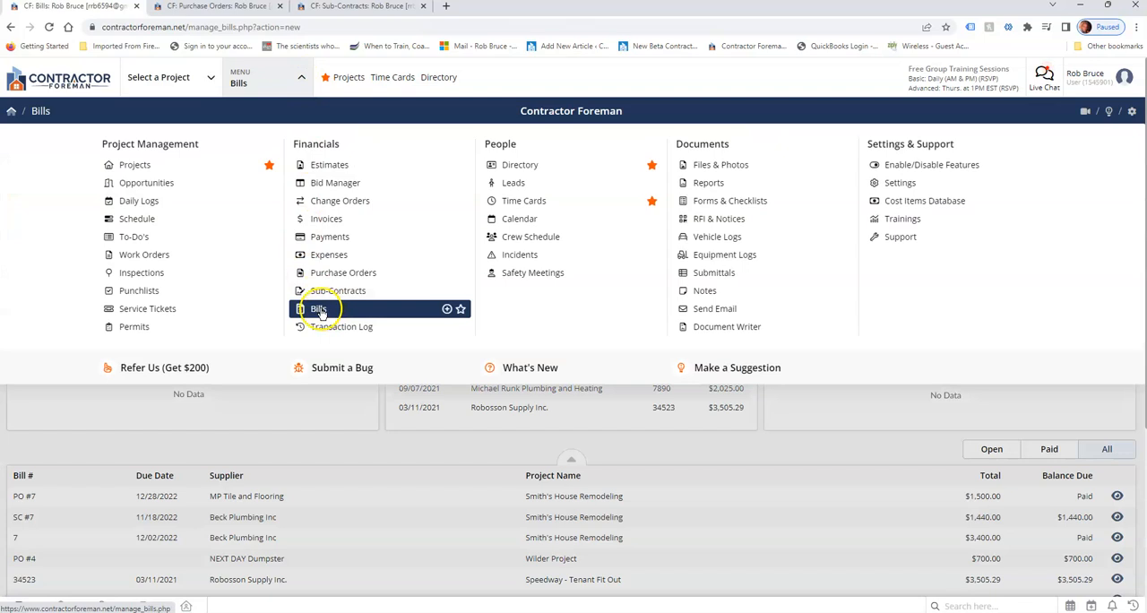
Set the Unpaid Bills chart on the Bills dashboard to compare This Year / Last Year.
{"action": "left_click", "coordinate": [510, 73]}
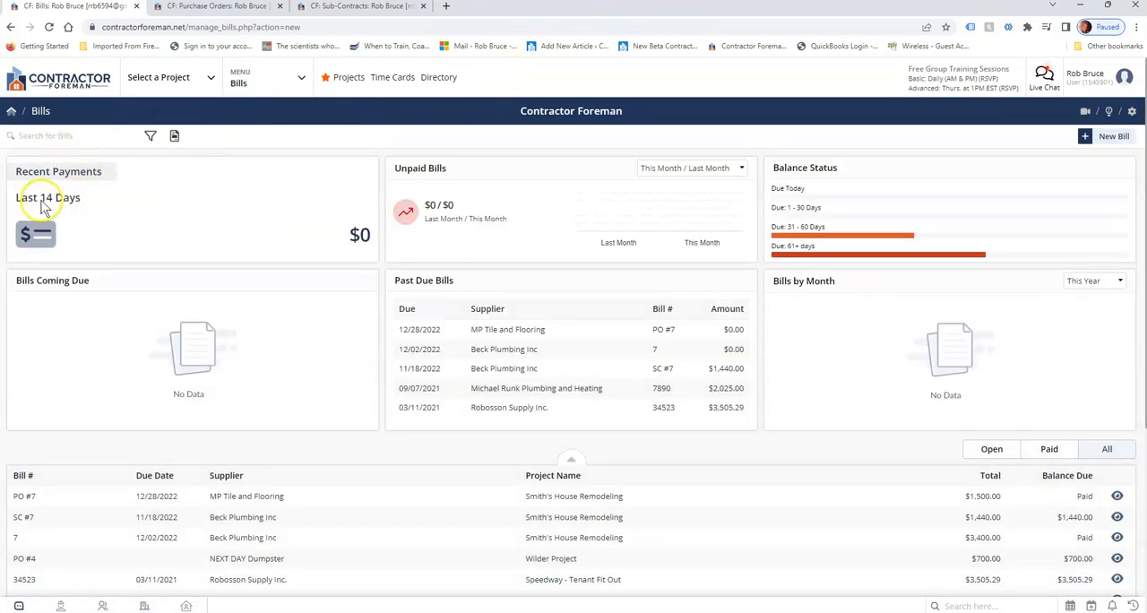
{"action": "left_click", "coordinate": [668, 168]}
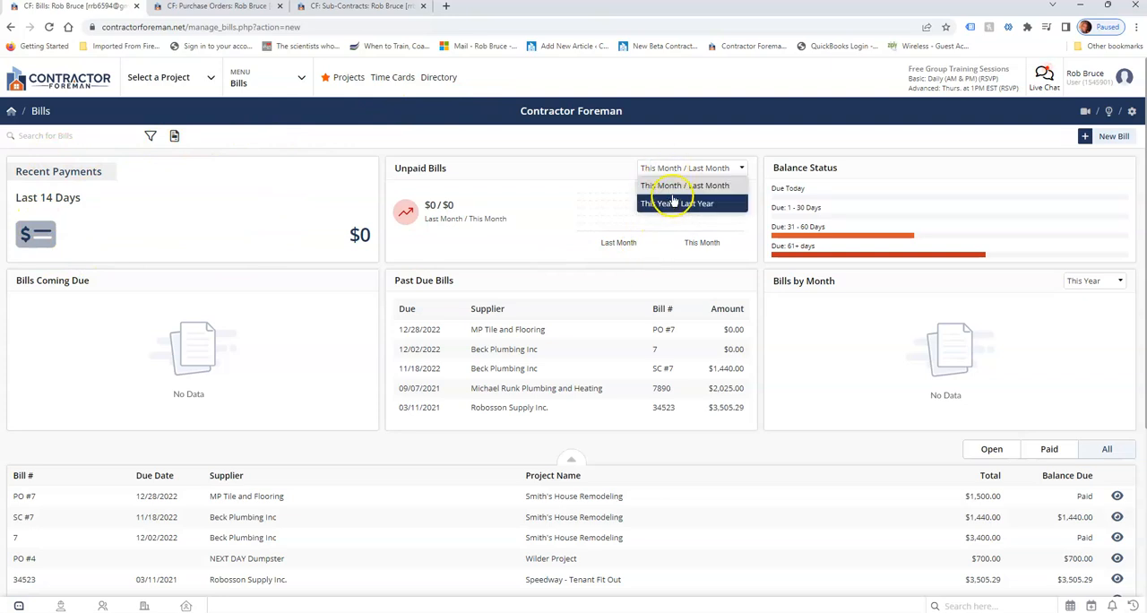
{"action": "left_click", "coordinate": [672, 202]}
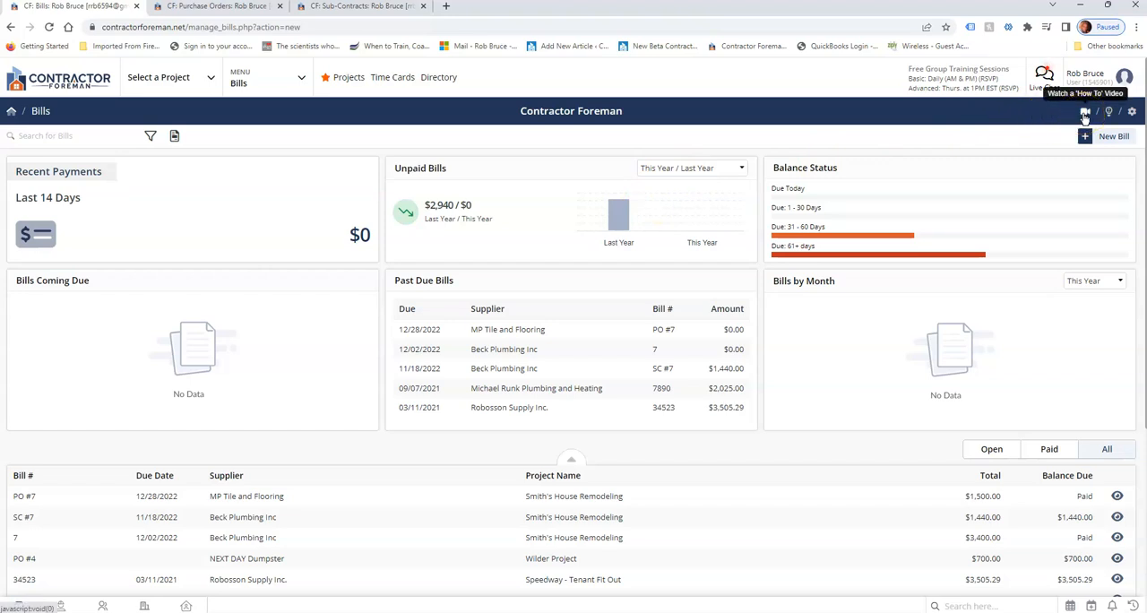
Review the Bills module's general settings for name, starting number and project selection, plus its custom field builder, and close without saving.
{"action": "left_click", "coordinate": [1132, 113]}
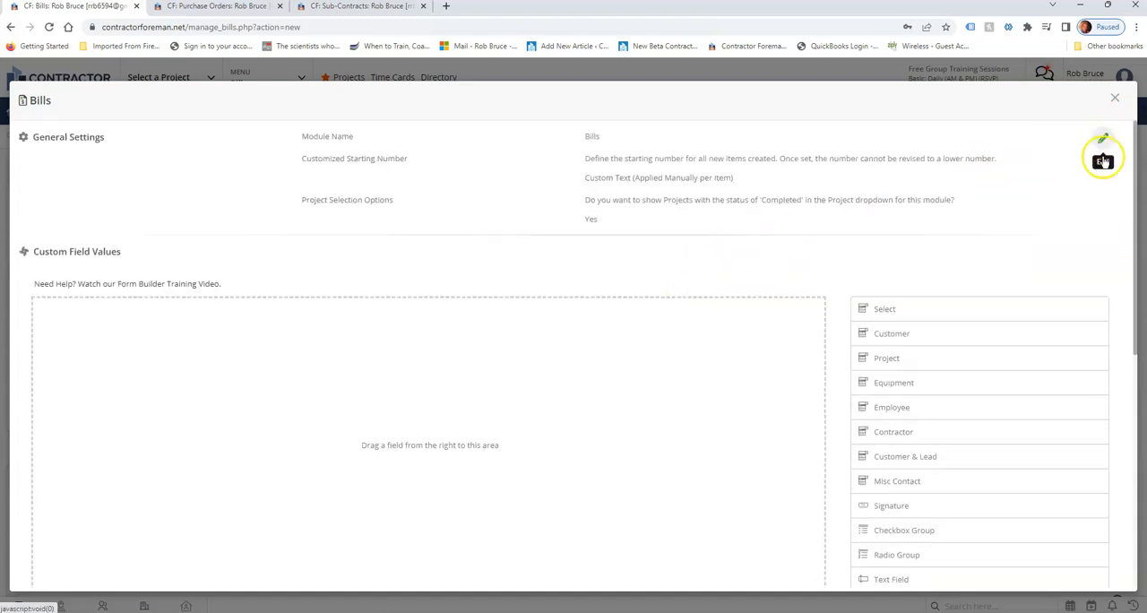
{"action": "left_click", "coordinate": [1104, 140]}
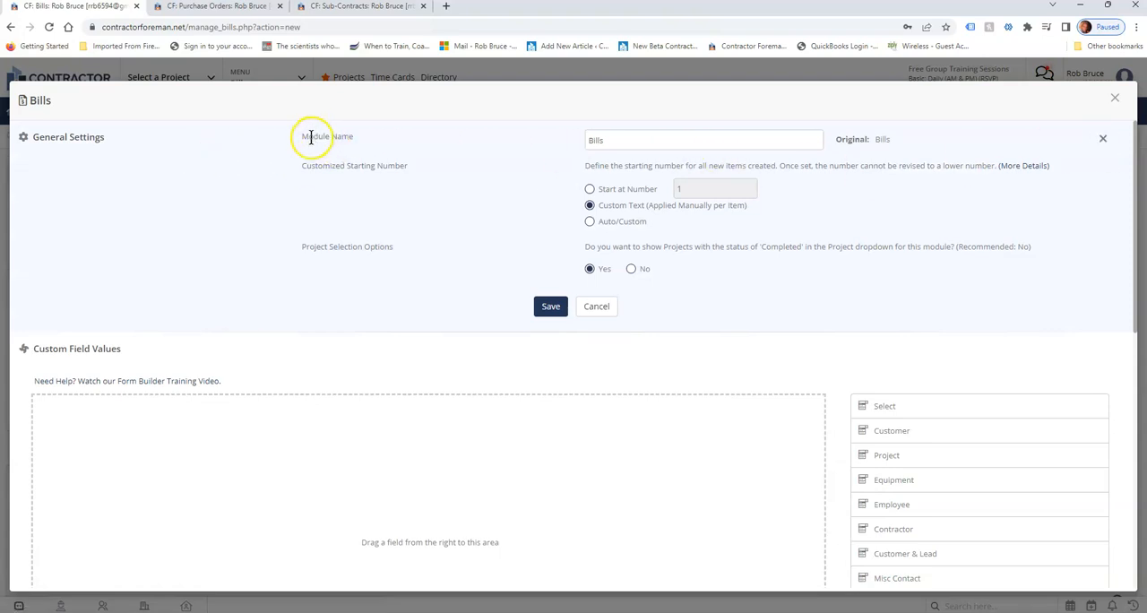
{"action": "left_click_drag", "start_coordinate": [618, 140], "coordinate": [507, 157]}
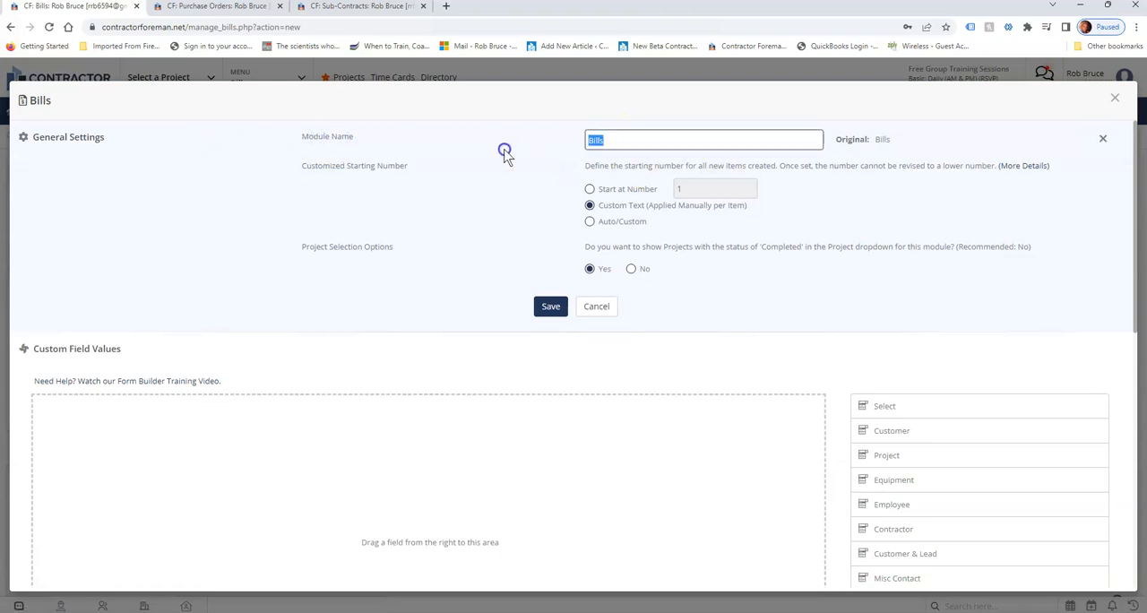
{"action": "left_click_drag", "start_coordinate": [323, 167], "coordinate": [344, 170]}
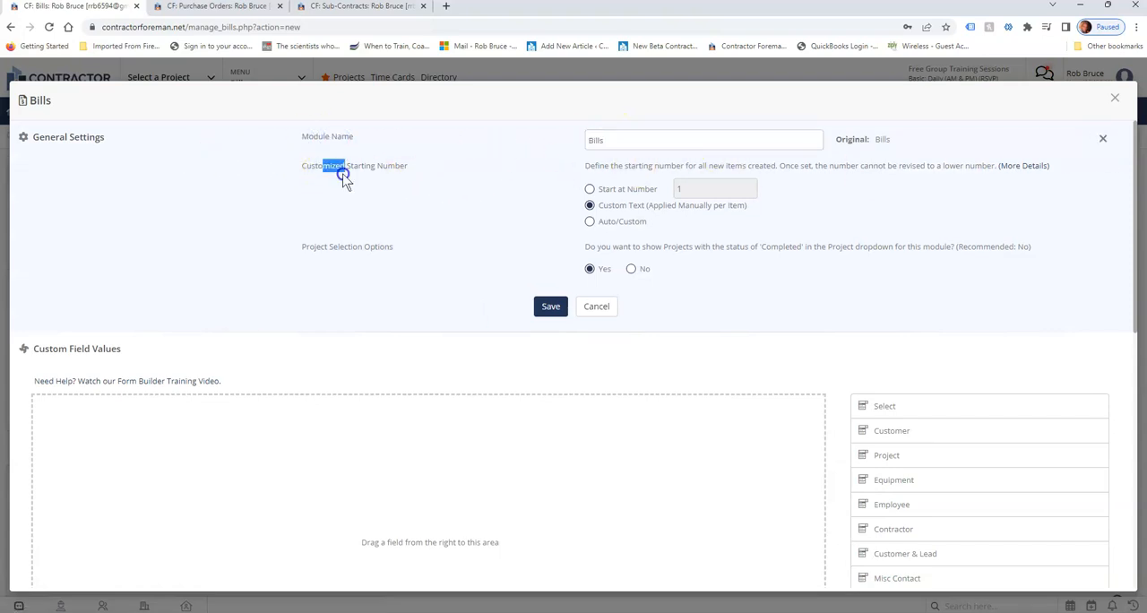
{"action": "left_click_drag", "start_coordinate": [314, 248], "coordinate": [328, 247]}
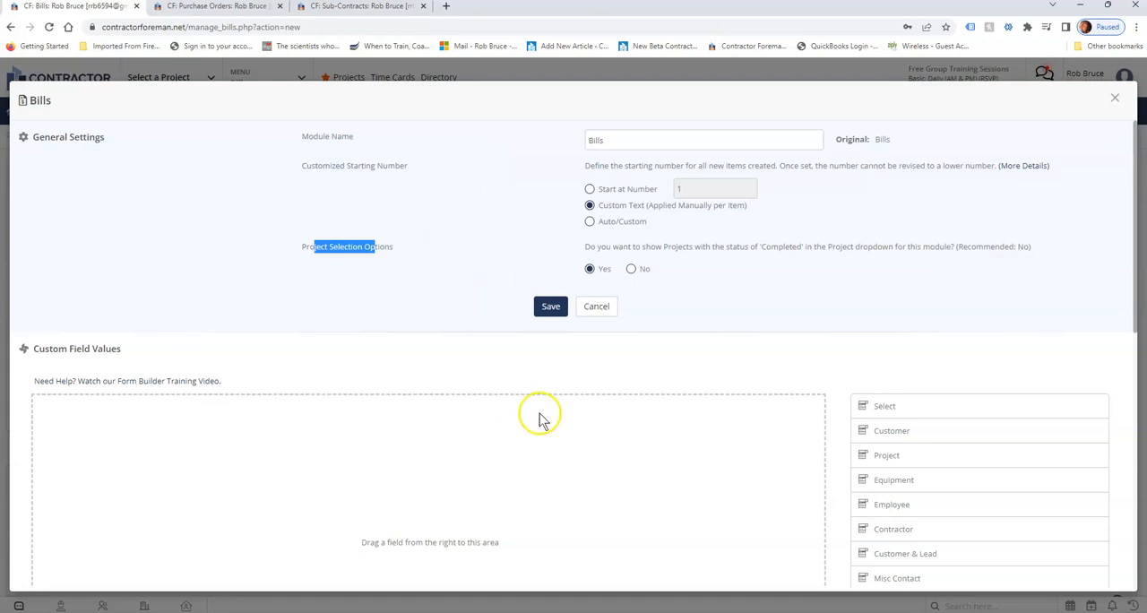
{"action": "scroll", "coordinate": [607, 326], "scroll_direction": "down", "scroll_amount": 2}
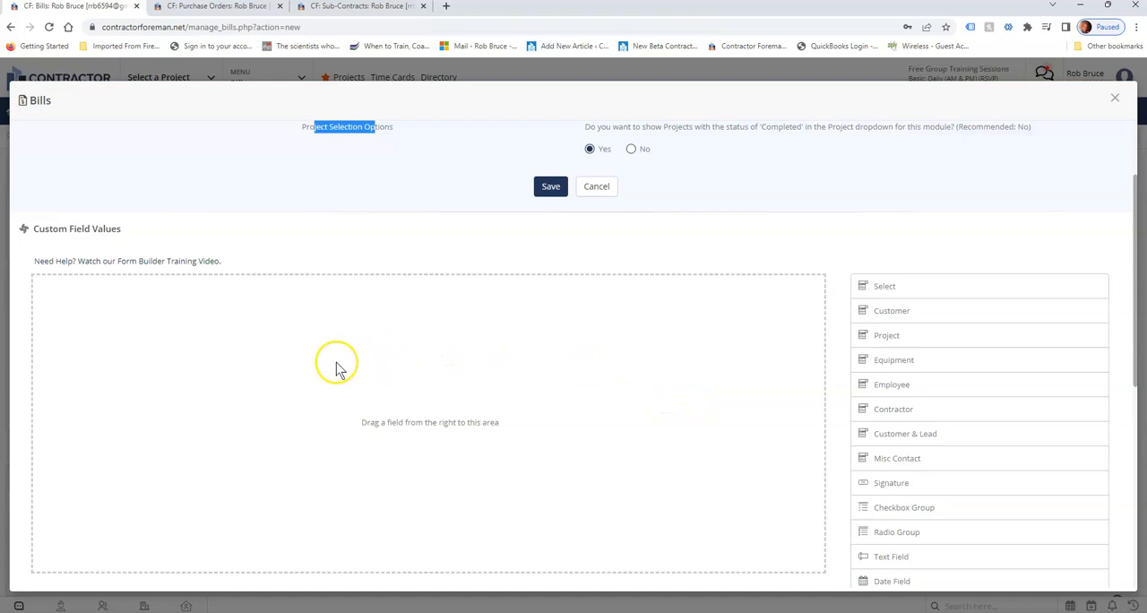
{"action": "left_click_drag", "start_coordinate": [44, 229], "coordinate": [122, 232]}
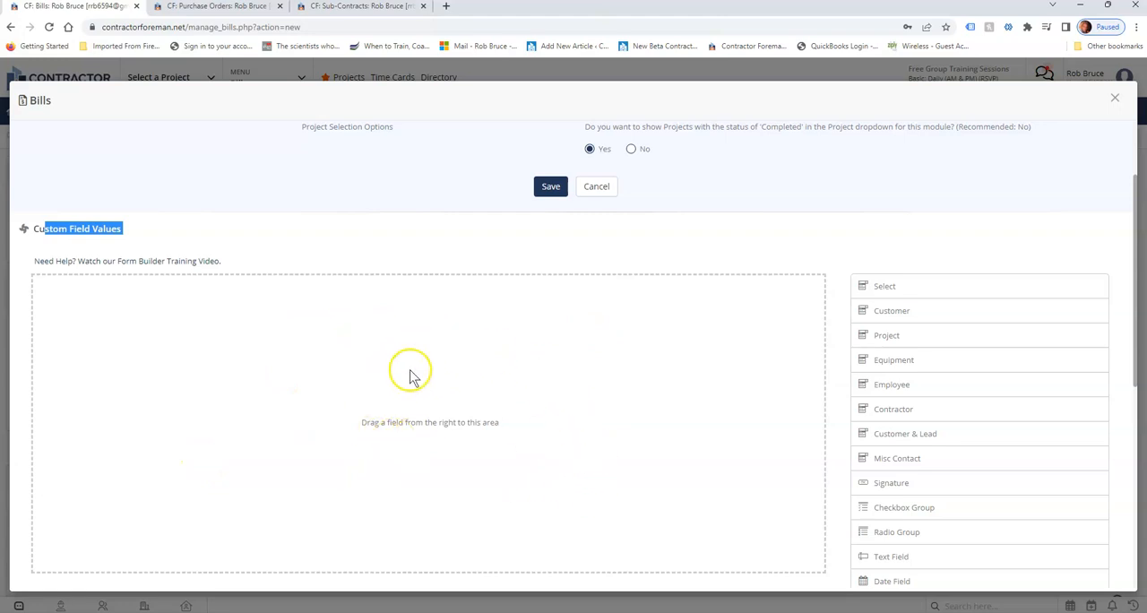
{"action": "left_click", "coordinate": [1115, 98]}
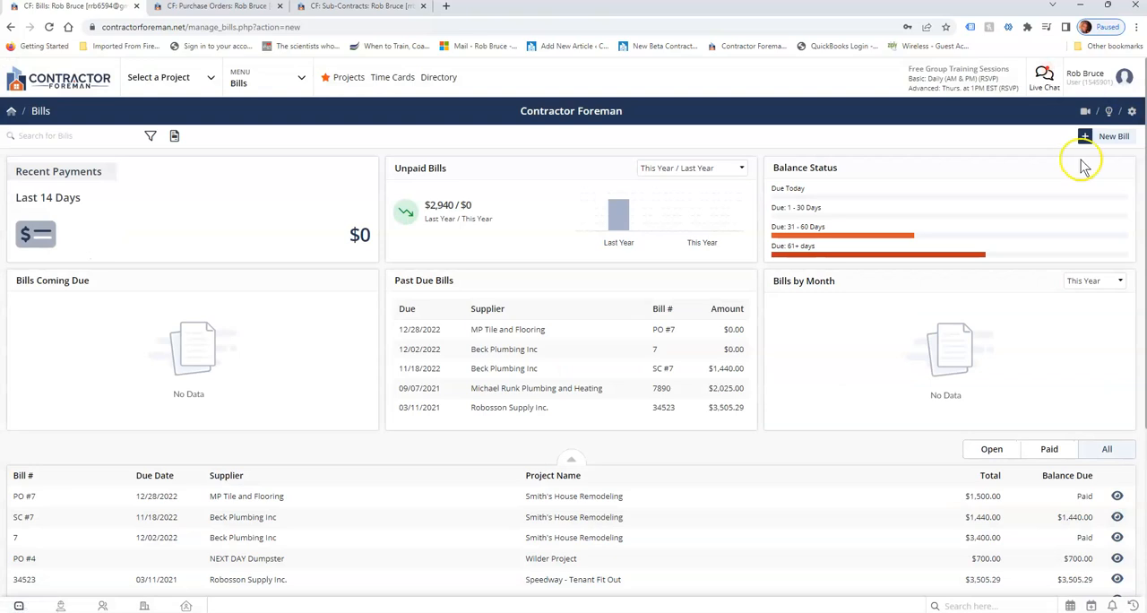
Look over the bills on the dashboard and the Bill Filter options, leaving the filter unchanged.
{"action": "scroll", "coordinate": [797, 411], "scroll_direction": "down", "scroll_amount": 2}
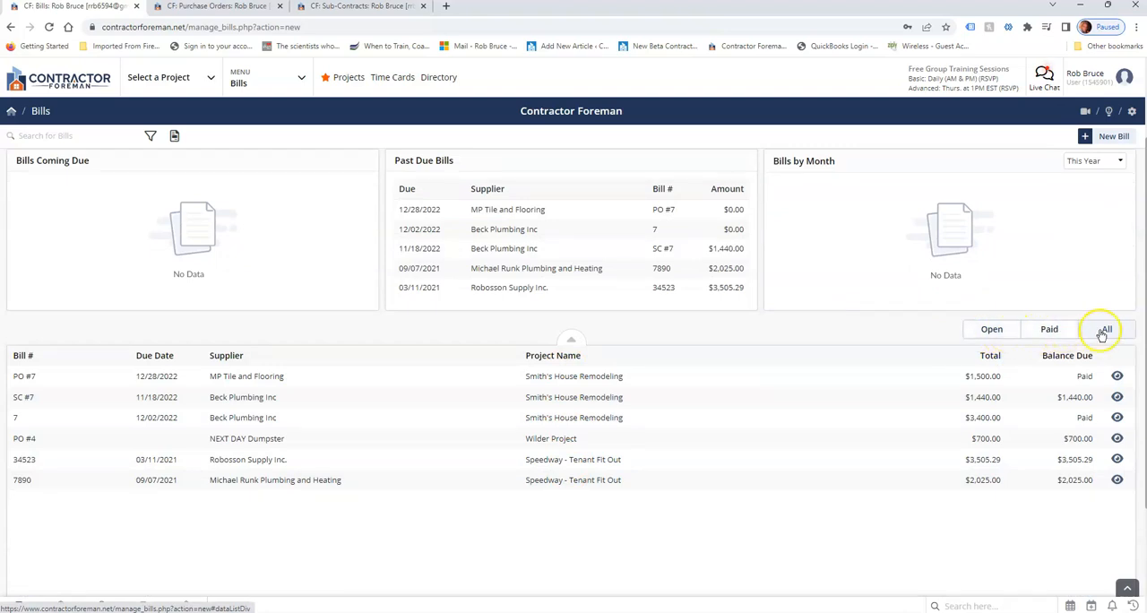
{"action": "scroll", "coordinate": [102, 288], "scroll_direction": "up", "scroll_amount": 2}
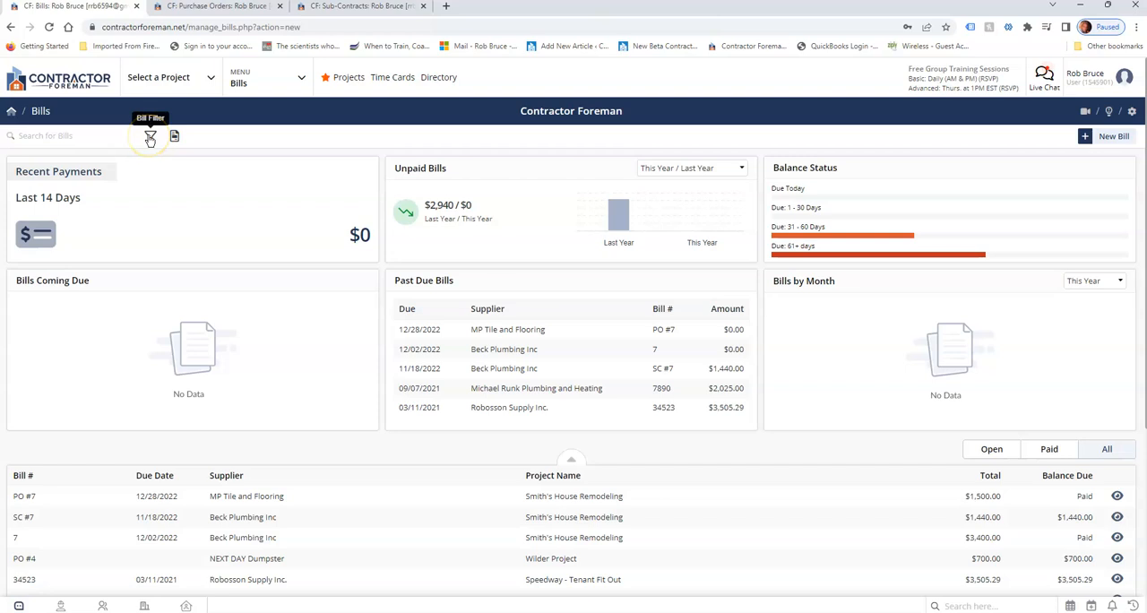
{"action": "left_click", "coordinate": [151, 138]}
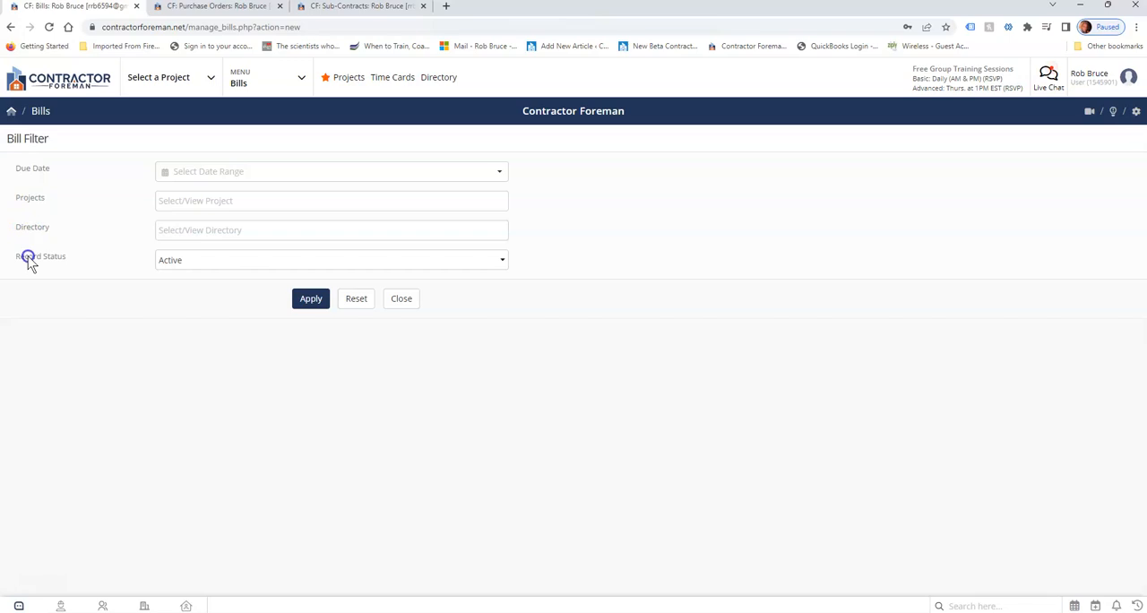
{"action": "left_click", "coordinate": [408, 301]}
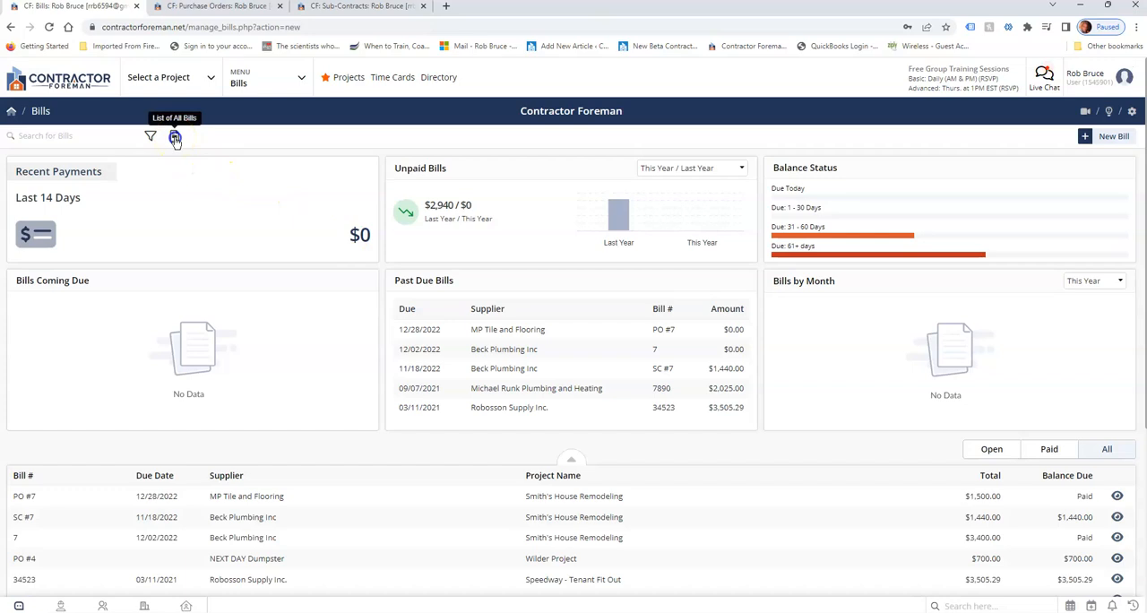
Inspect the List of All Bills with its search and paid/unpaid status filter, and return to the Bills dashboard.
{"action": "left_click", "coordinate": [175, 138]}
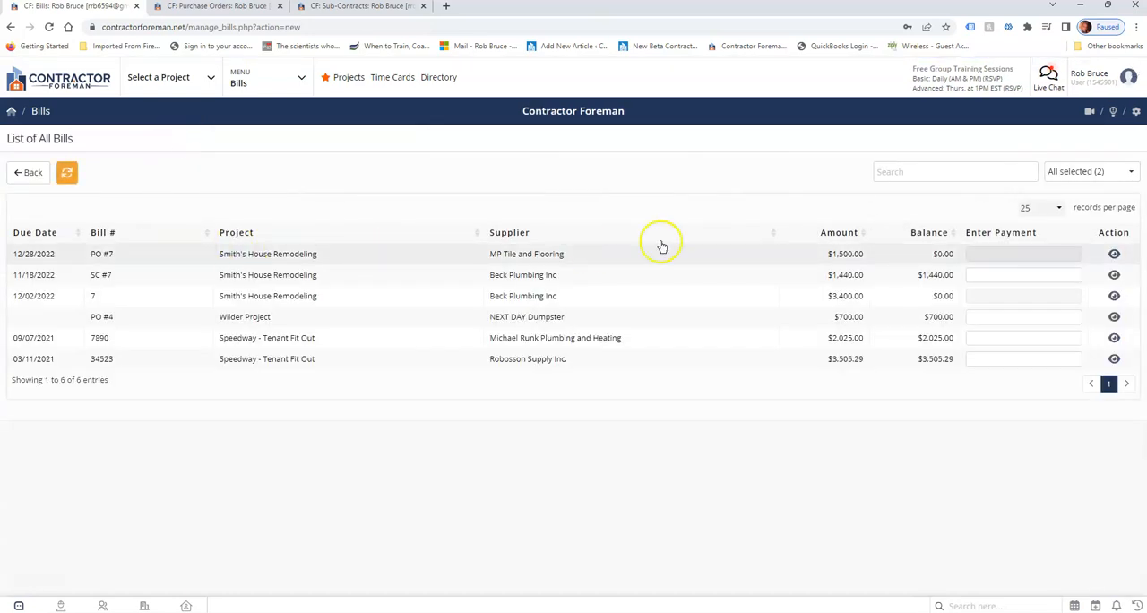
{"action": "left_click", "coordinate": [912, 173]}
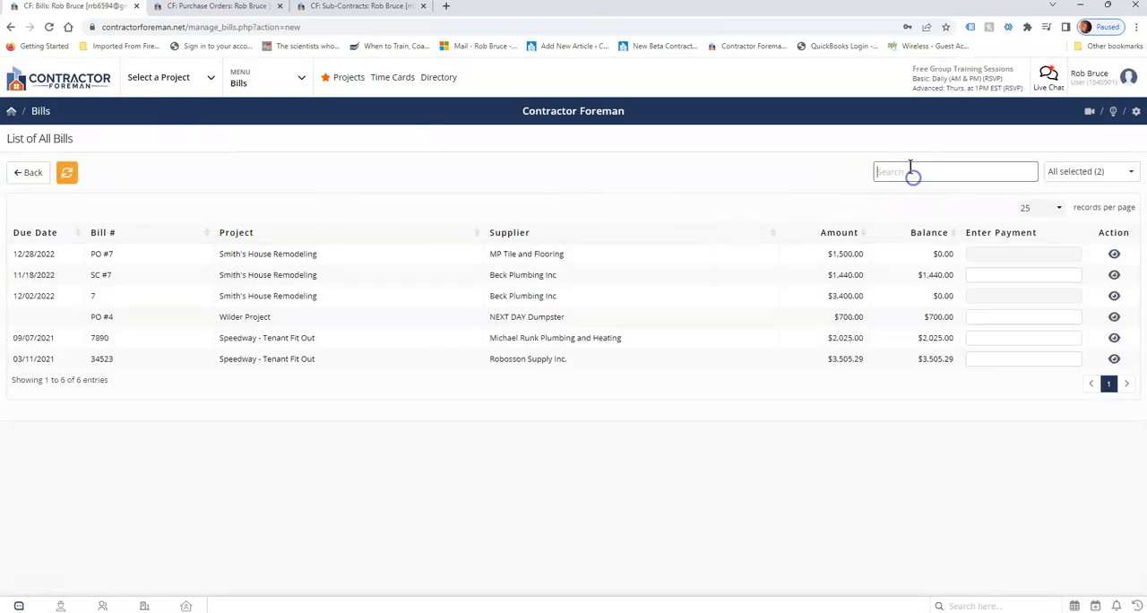
{"action": "left_click", "coordinate": [1097, 172]}
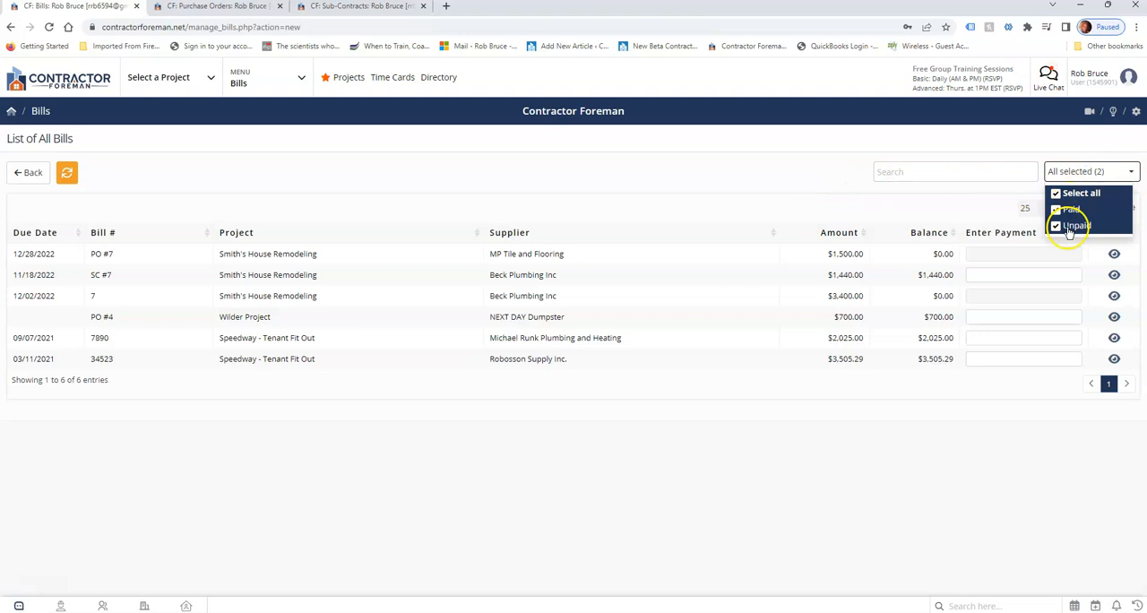
{"action": "left_click", "coordinate": [1015, 145]}
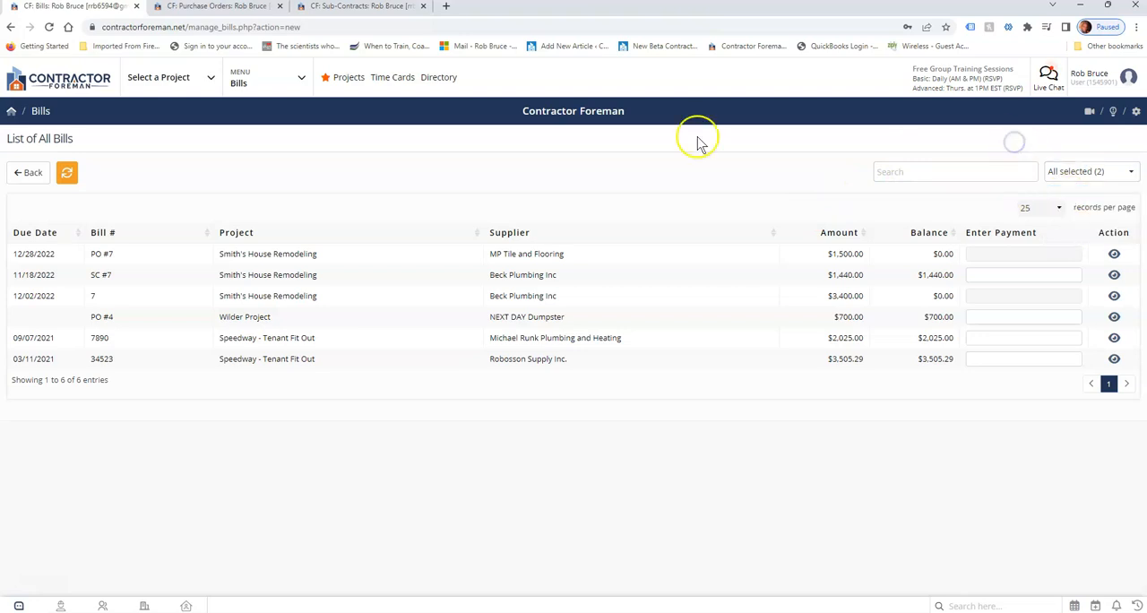
{"action": "left_click", "coordinate": [32, 173]}
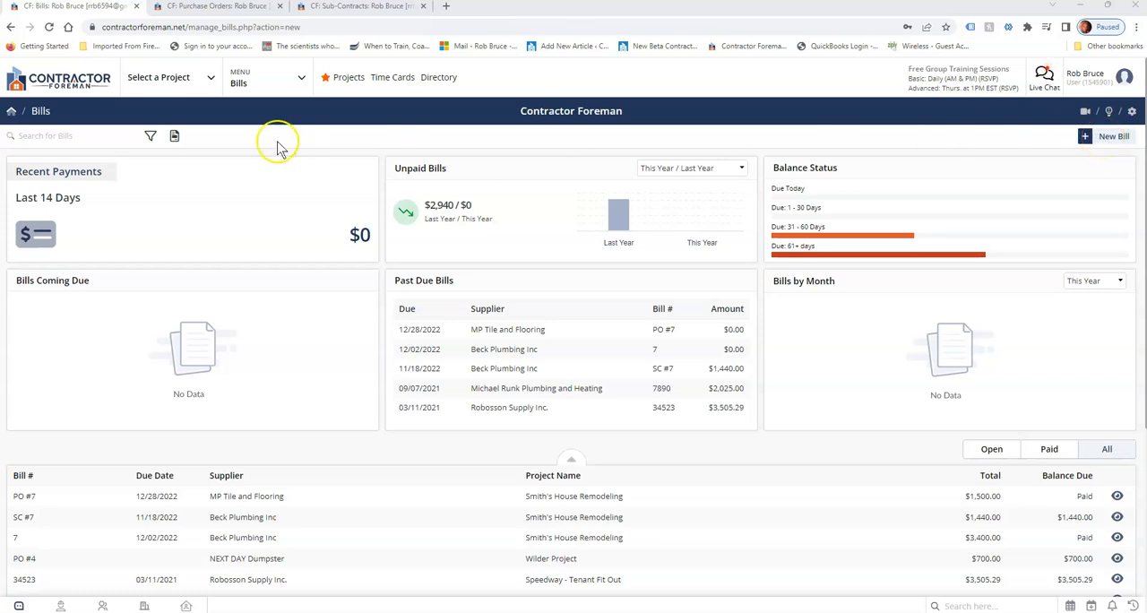
Review the Speedway - Tenant Fit Out purchase order for wainscot materials, checking its supplier, line item and available actions.
{"action": "left_click", "coordinate": [188, 9]}
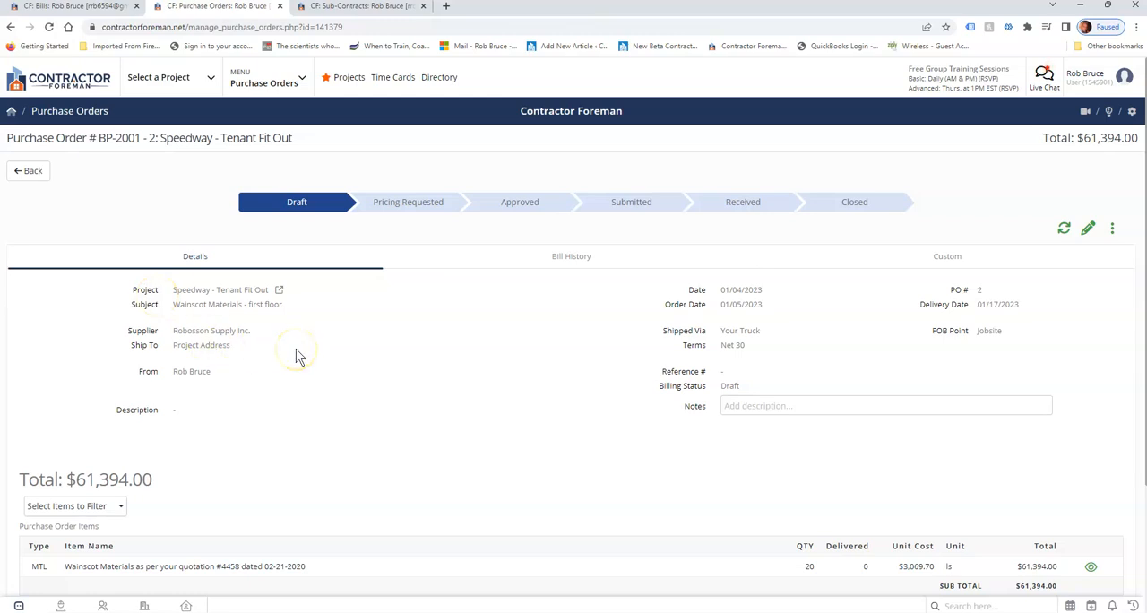
{"action": "scroll", "coordinate": [299, 355], "scroll_direction": "down", "scroll_amount": 1}
{"action": "left_click_drag", "start_coordinate": [83, 507], "coordinate": [141, 515]}
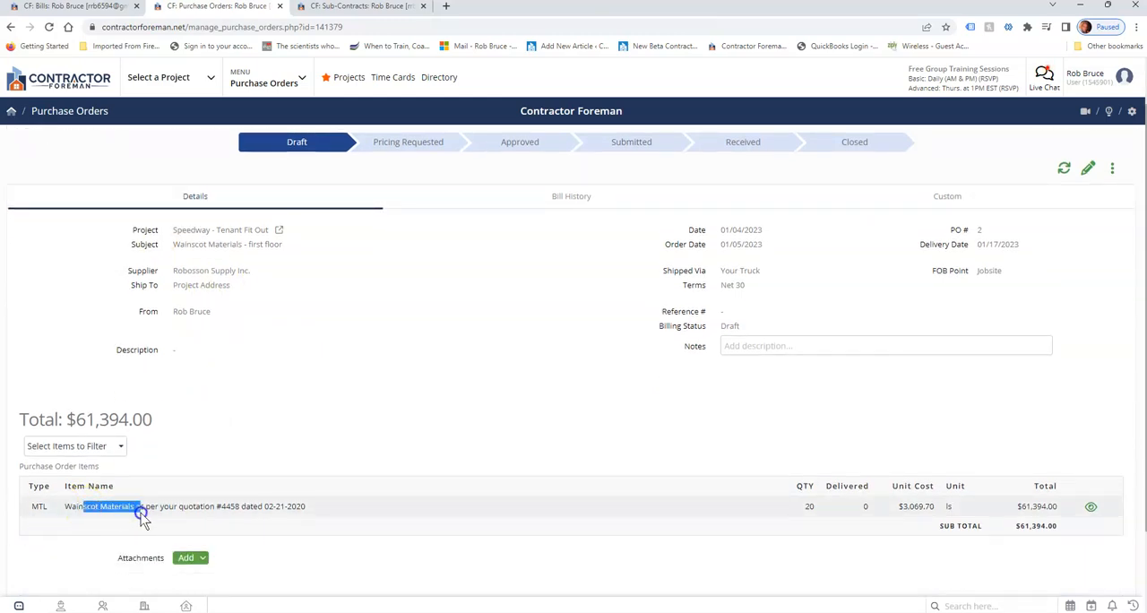
{"action": "left_click", "coordinate": [1112, 169]}
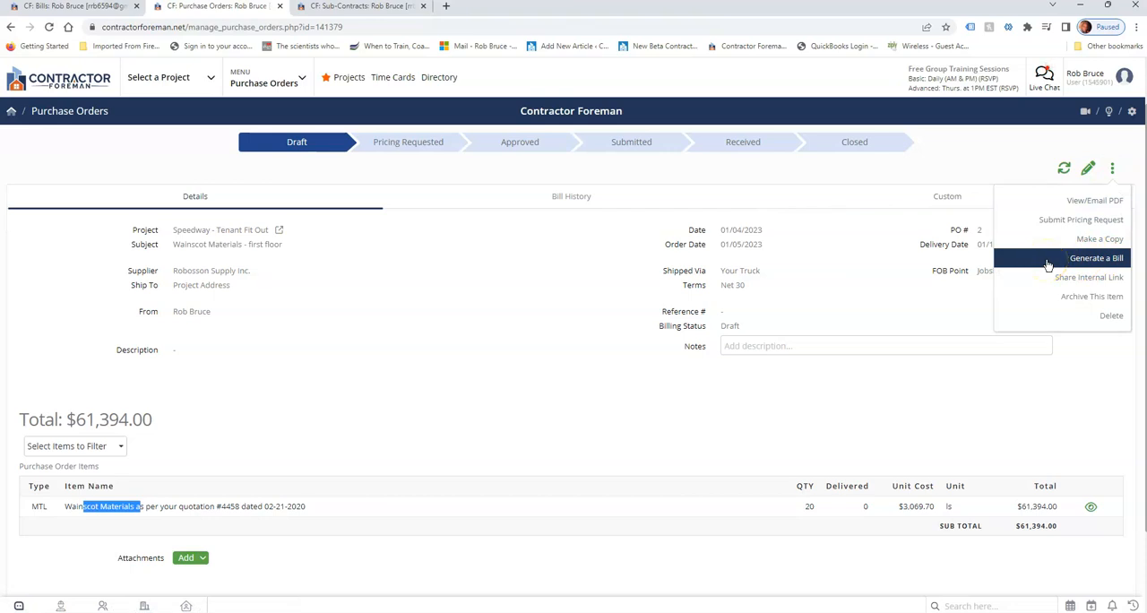
{"action": "left_click_drag", "start_coordinate": [172, 270], "coordinate": [252, 279]}
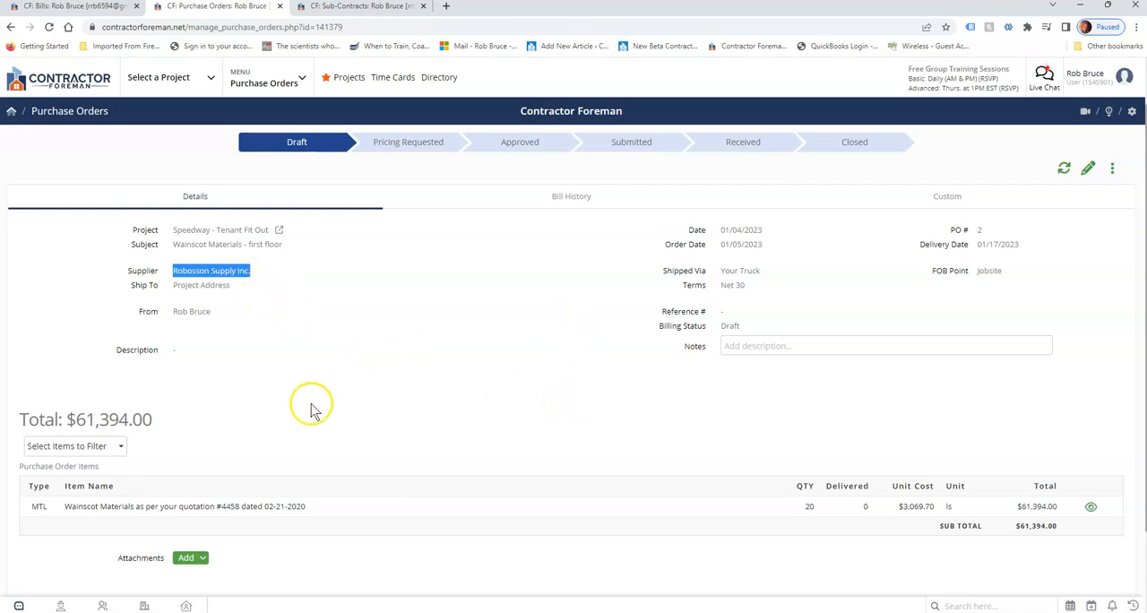
{"action": "left_click_drag", "start_coordinate": [142, 507], "coordinate": [227, 507]}
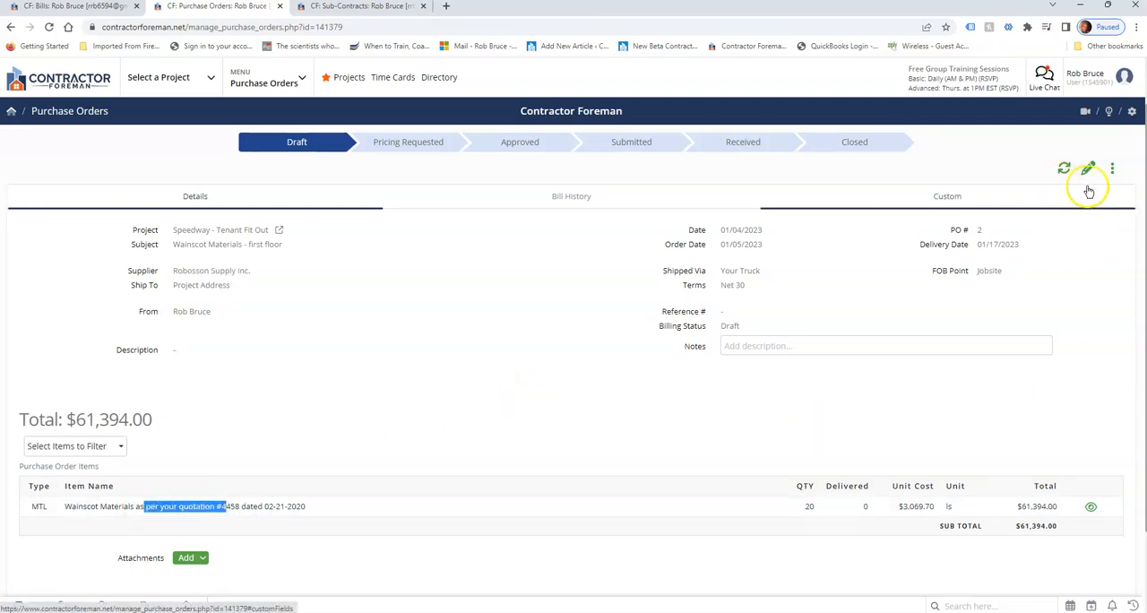
Try generating a bill from the purchase order with a quantity of 10 for the wainscot materials, and cancel it.
{"action": "left_click", "coordinate": [1112, 171]}
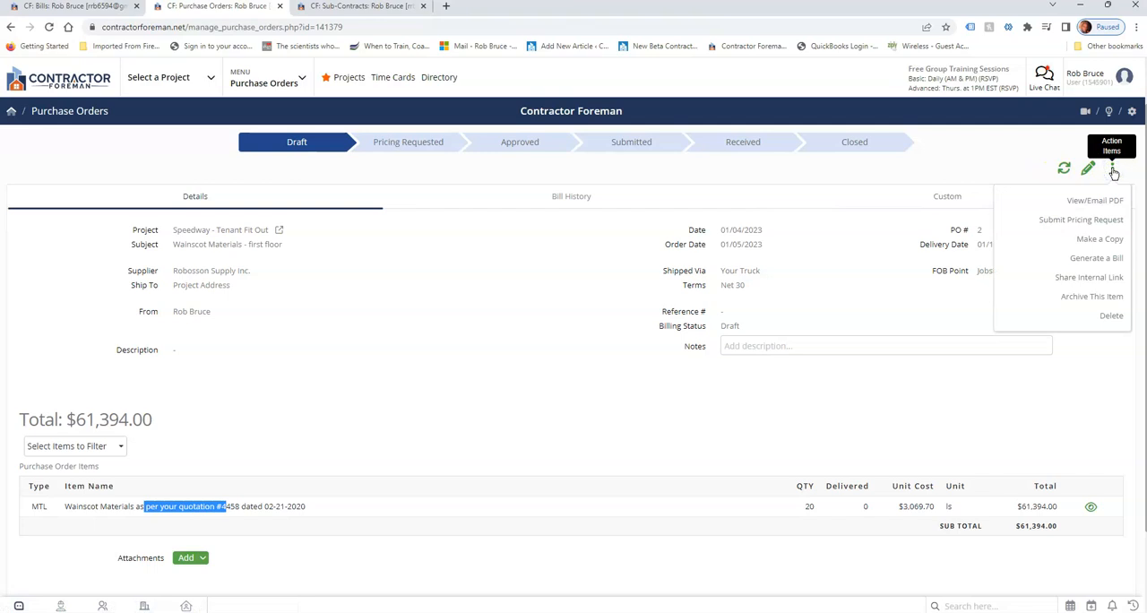
{"action": "left_click", "coordinate": [1096, 260]}
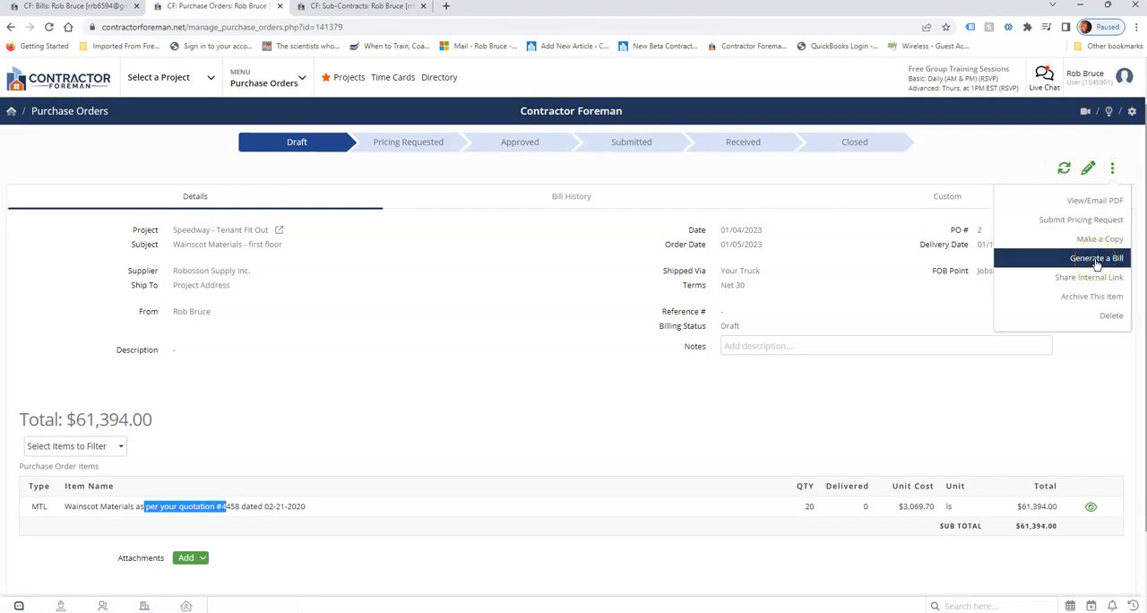
{"action": "left_click", "coordinate": [1096, 260]}
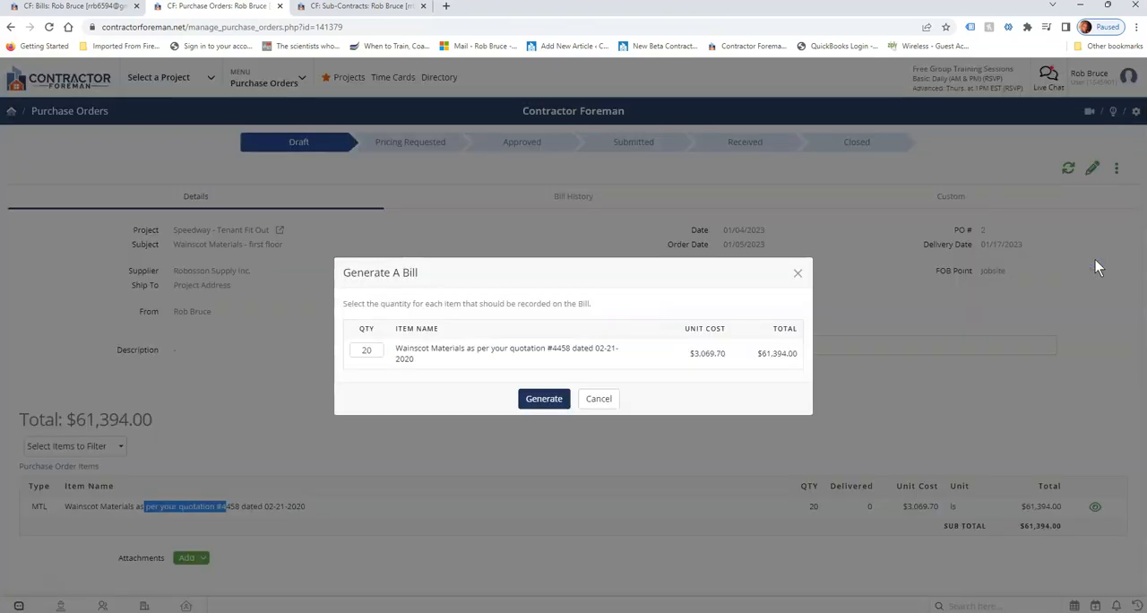
{"action": "left_click", "coordinate": [375, 351]}
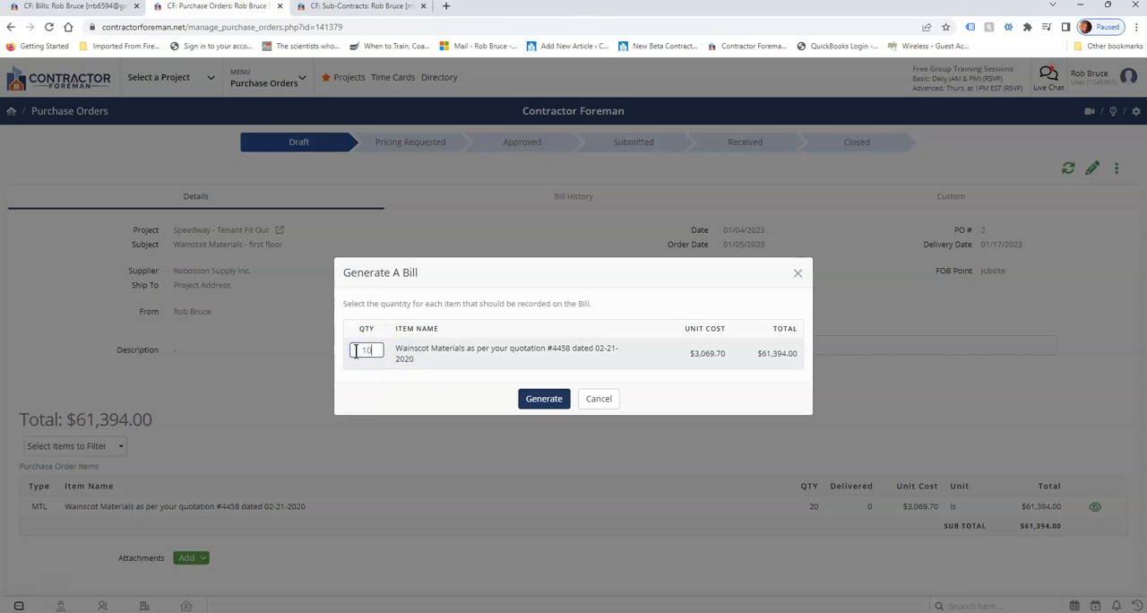
{"action": "left_click", "coordinate": [540, 404]}
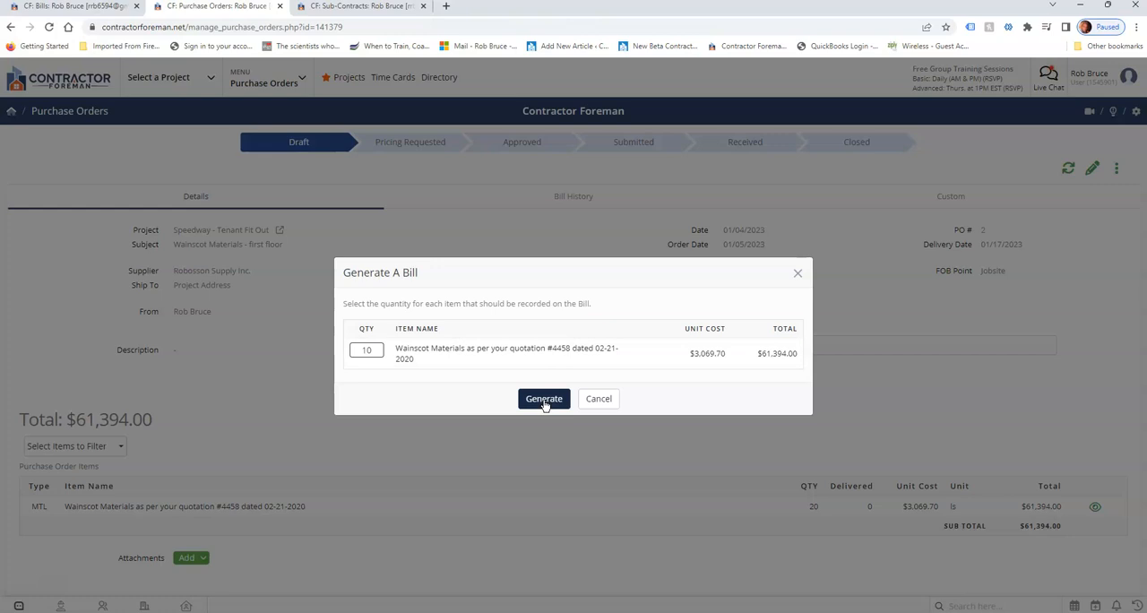
{"action": "left_click", "coordinate": [599, 400]}
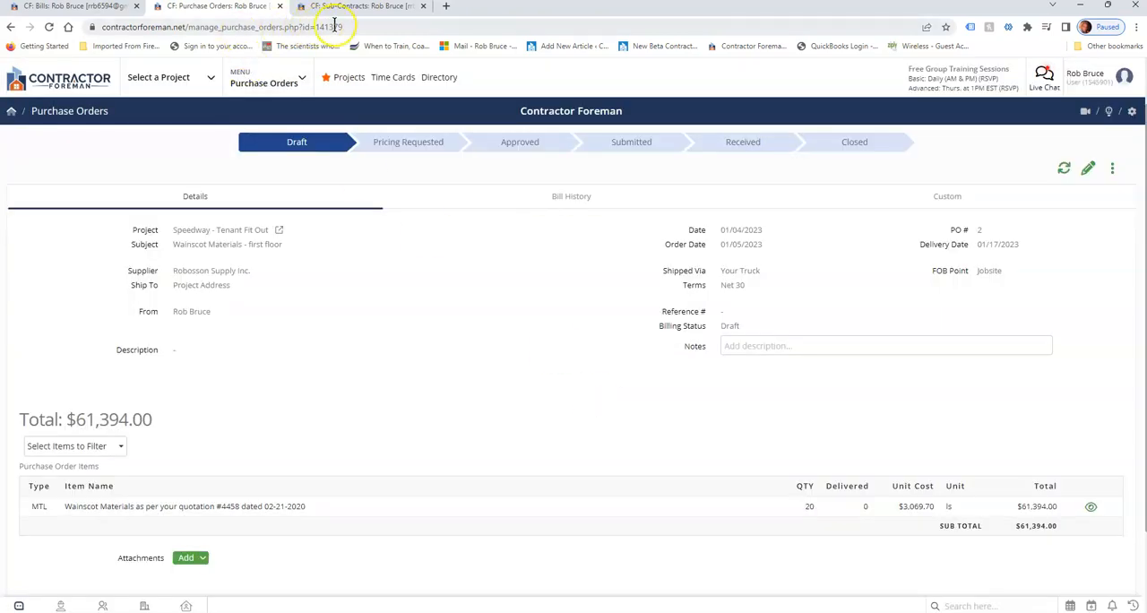
Open the items of the Smith's House Remodeling sub-contract with METAL MECH and start generating a bill from it.
{"action": "left_click", "coordinate": [354, 7]}
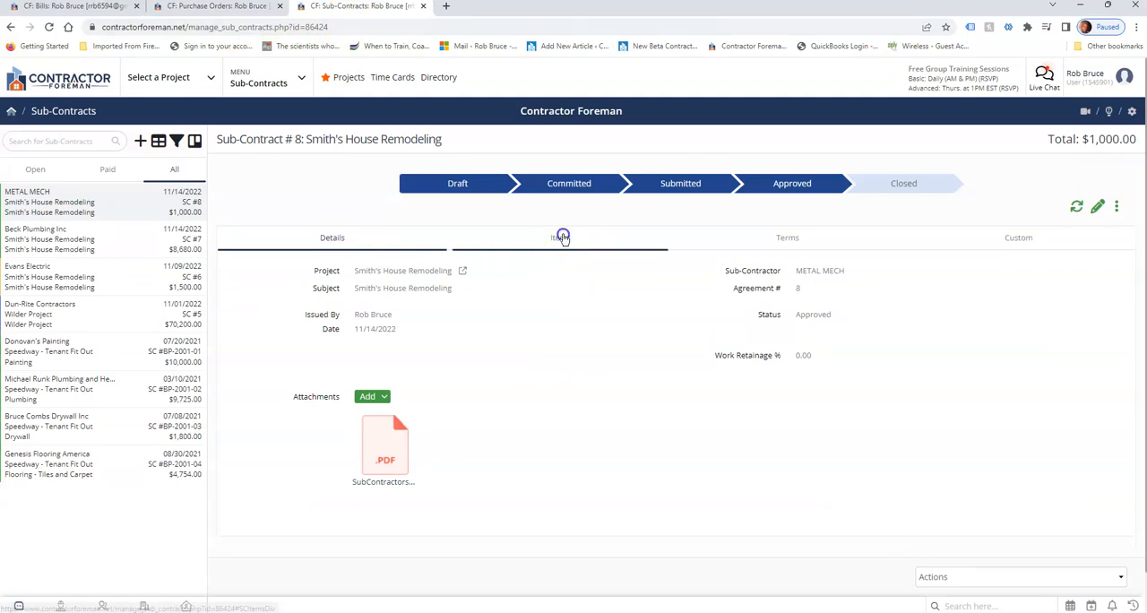
{"action": "left_click", "coordinate": [562, 238]}
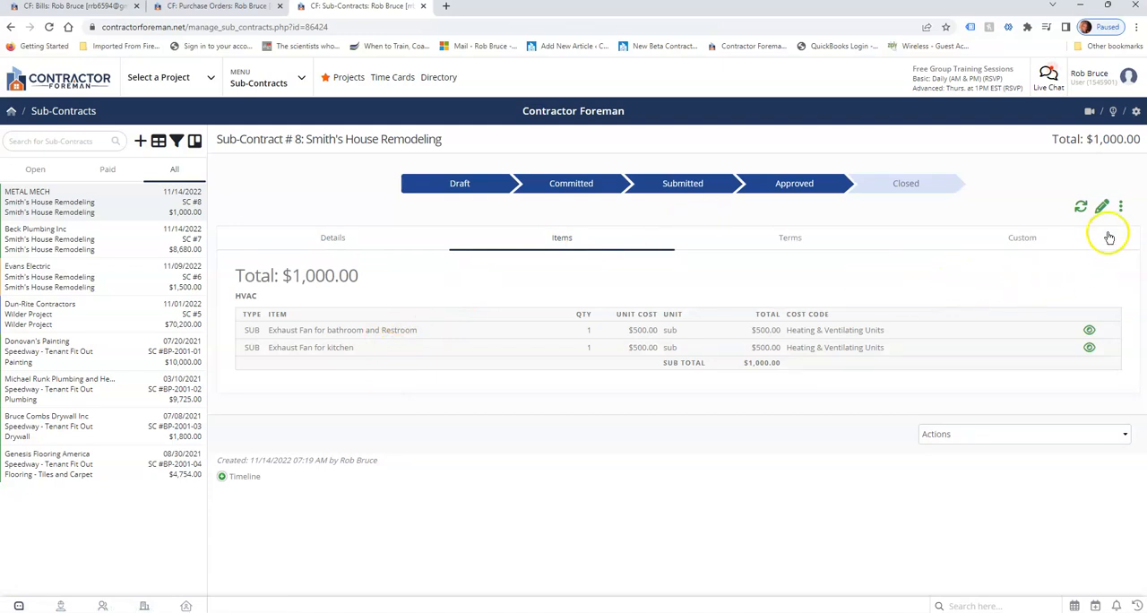
{"action": "left_click", "coordinate": [1121, 207]}
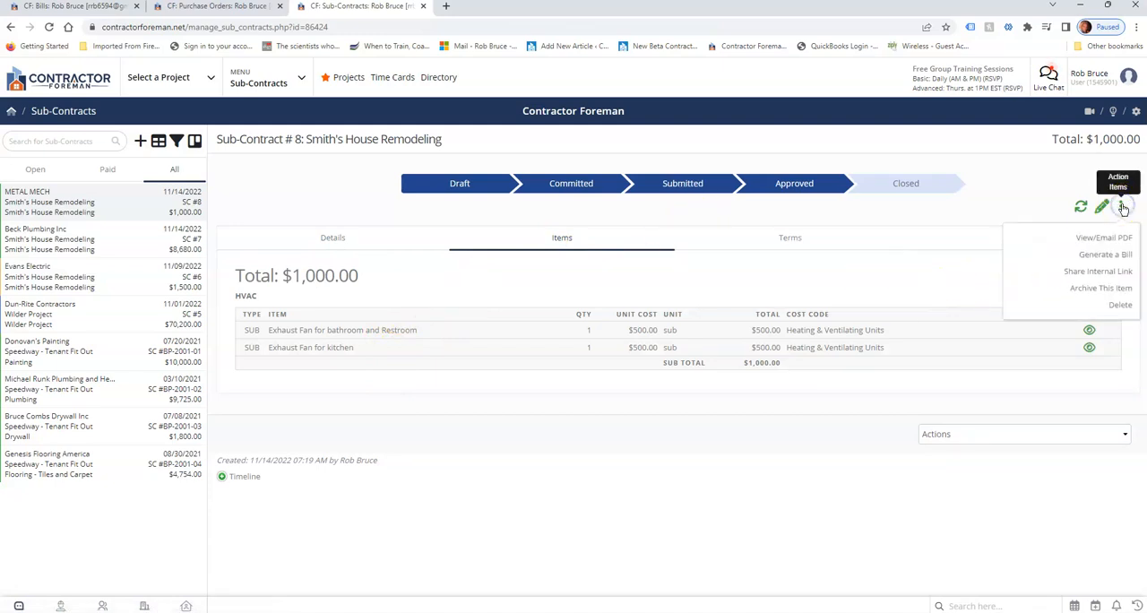
{"action": "left_click", "coordinate": [1108, 257]}
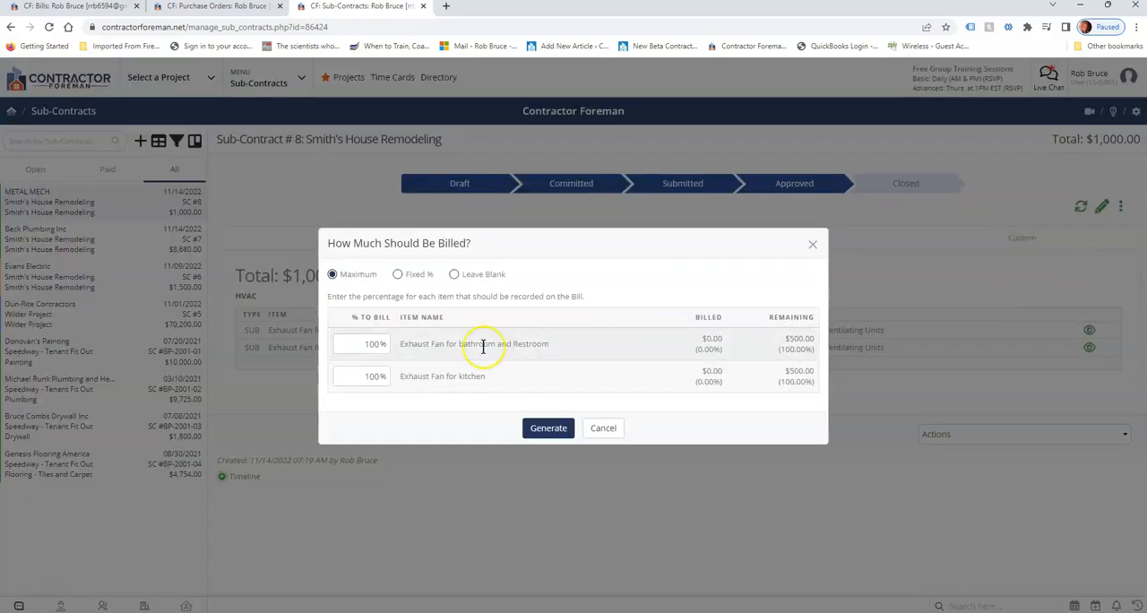
Try billing both exhaust fan items at a fixed 50%, and switch the billing amount to the Leave Blank option.
{"action": "left_click", "coordinate": [398, 279]}
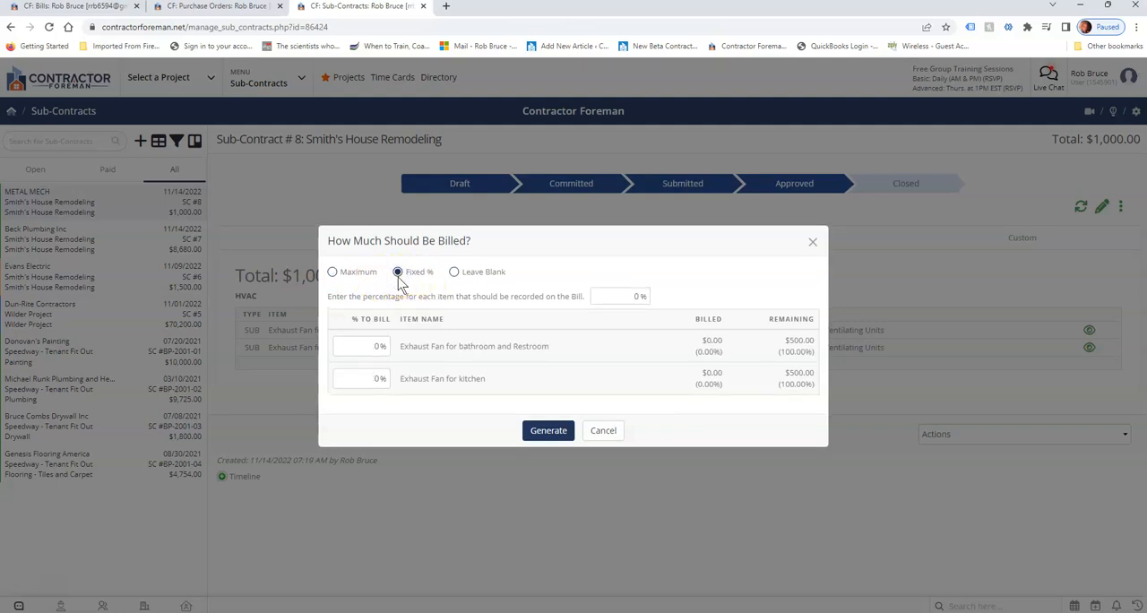
{"action": "left_click_drag", "start_coordinate": [363, 346], "coordinate": [385, 378]}
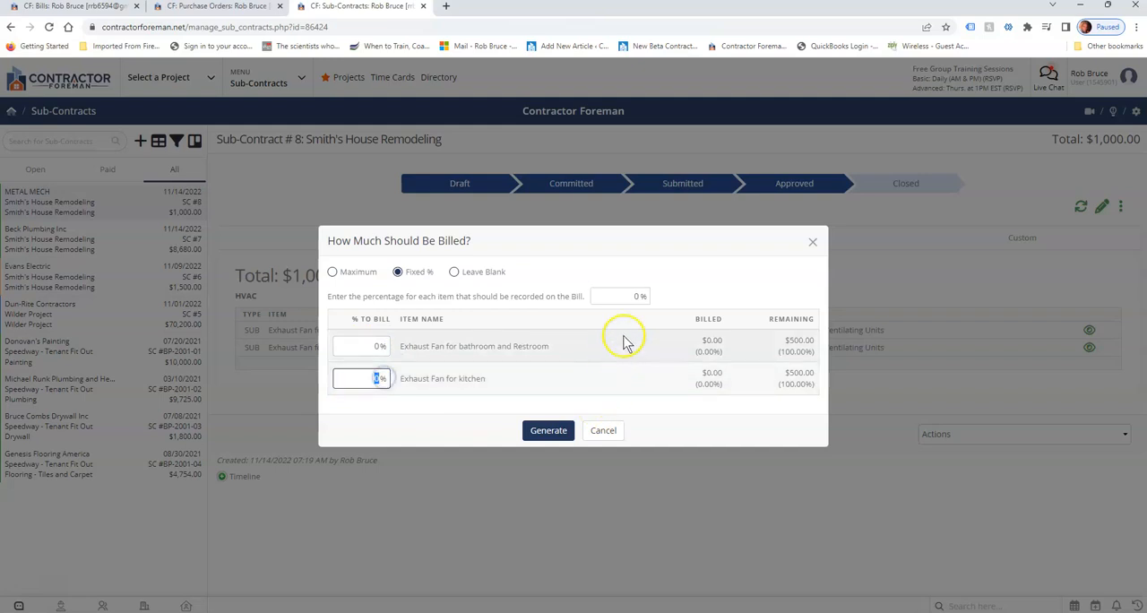
{"action": "left_click_drag", "start_coordinate": [632, 296], "coordinate": [652, 295]}
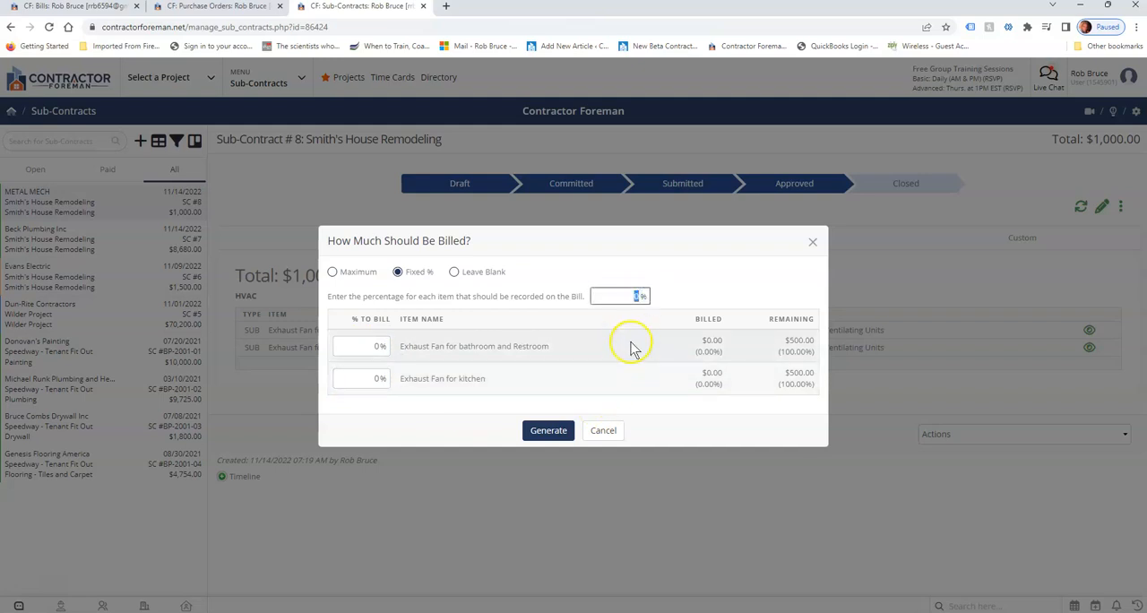
{"action": "type", "text": "50"}
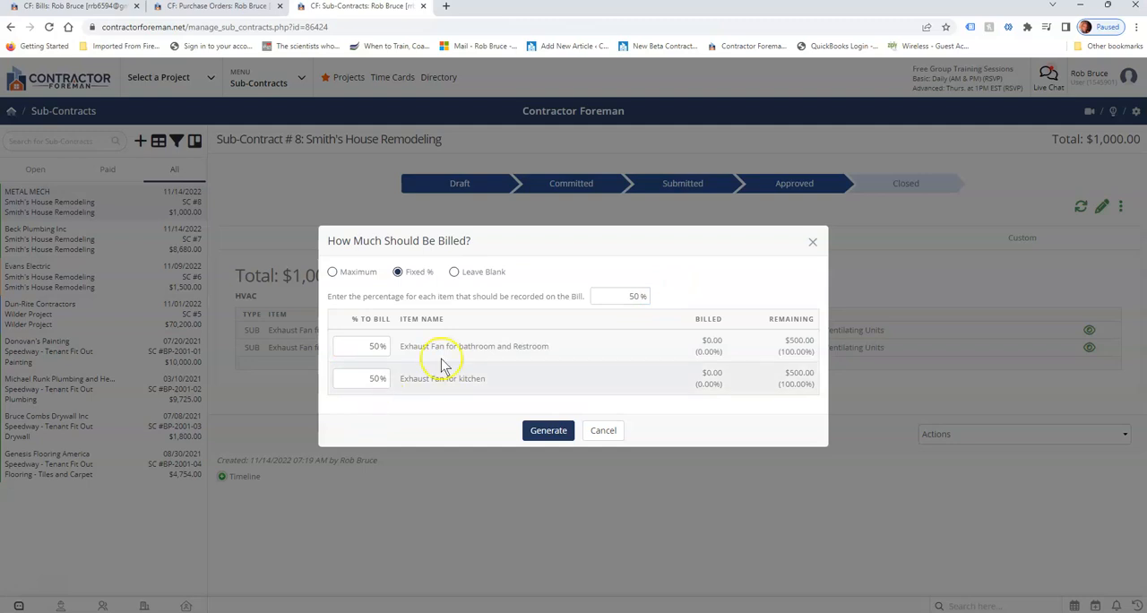
{"action": "left_click", "coordinate": [453, 274]}
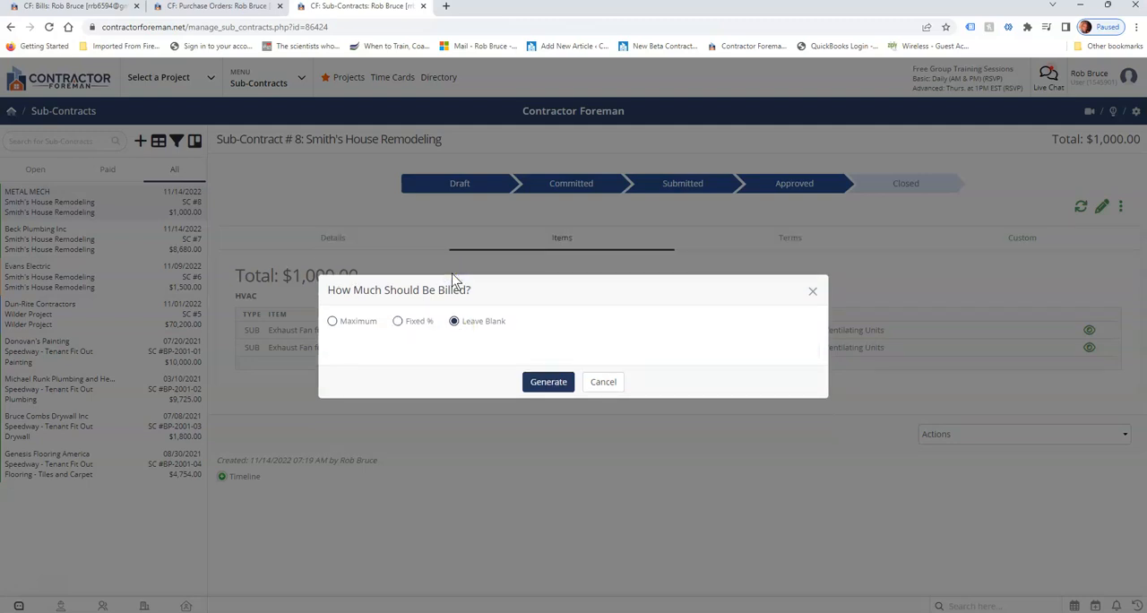
Generate the bill with a fixed 25% for each exhaust fan item, and review its line items and payment history.
{"action": "left_click", "coordinate": [397, 321]}
{"action": "left_click", "coordinate": [640, 294]}
{"action": "type", "text": "25"}
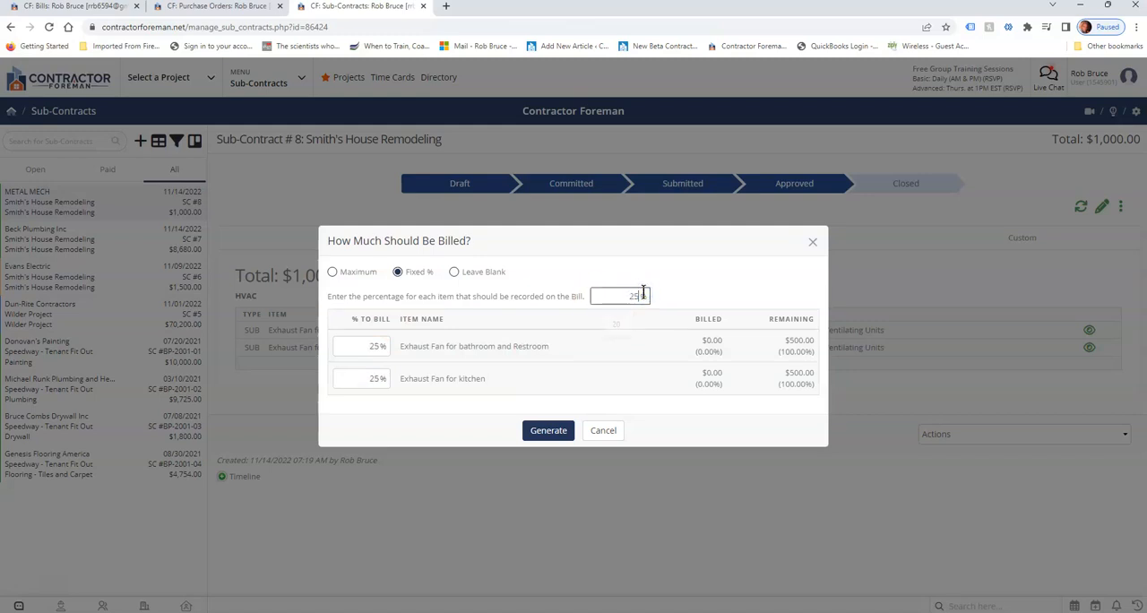
{"action": "left_click", "coordinate": [684, 278]}
{"action": "left_click", "coordinate": [547, 430]}
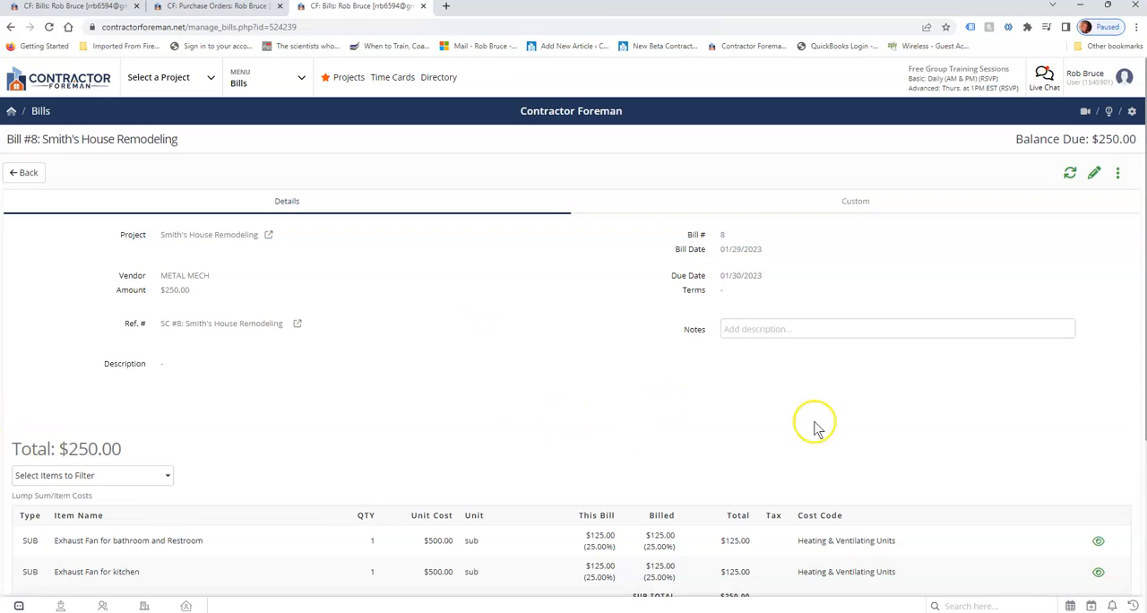
{"action": "scroll", "coordinate": [458, 407], "scroll_direction": "down", "scroll_amount": 2}
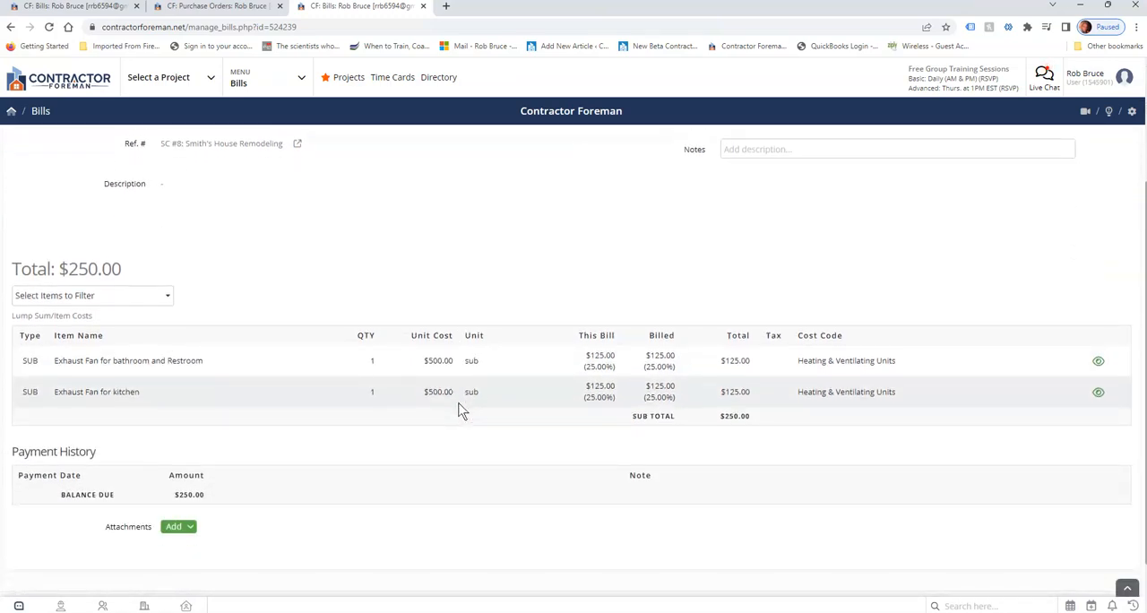
{"action": "scroll", "coordinate": [460, 409], "scroll_direction": "up", "scroll_amount": 2}
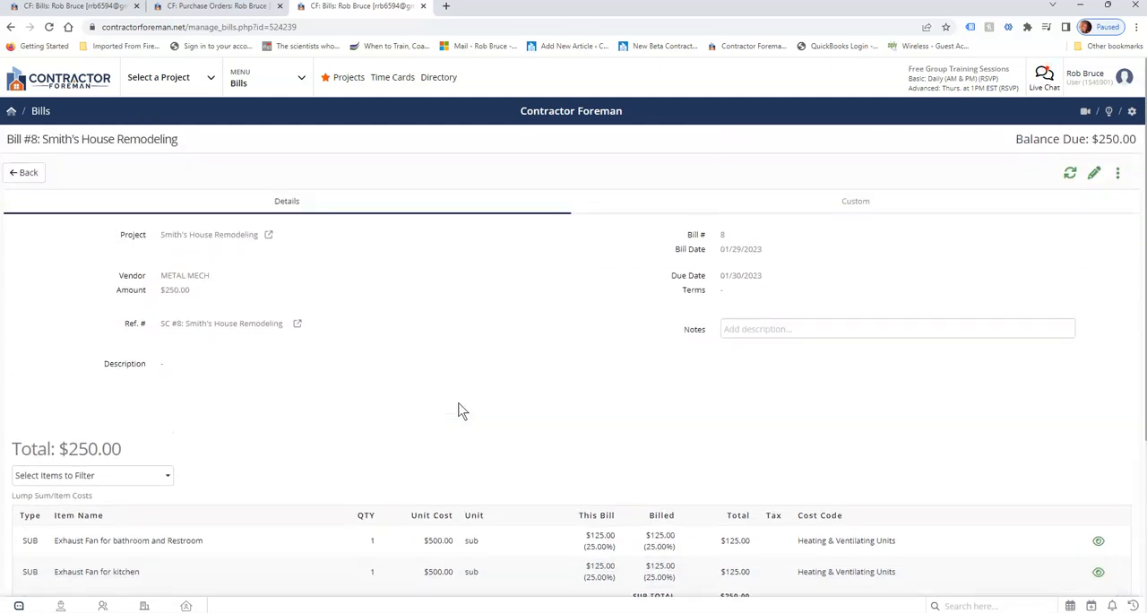
Start a new bill from the Bills dashboard and assign it to the Smith's House Remodeling project.
{"action": "left_click", "coordinate": [103, 8]}
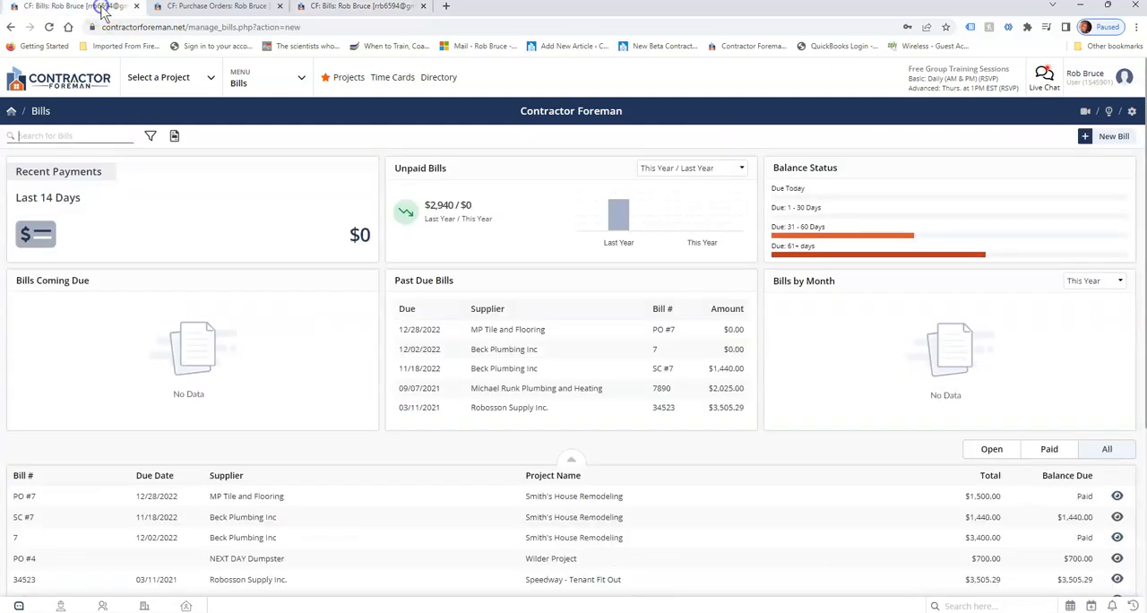
{"action": "left_click", "coordinate": [1110, 139]}
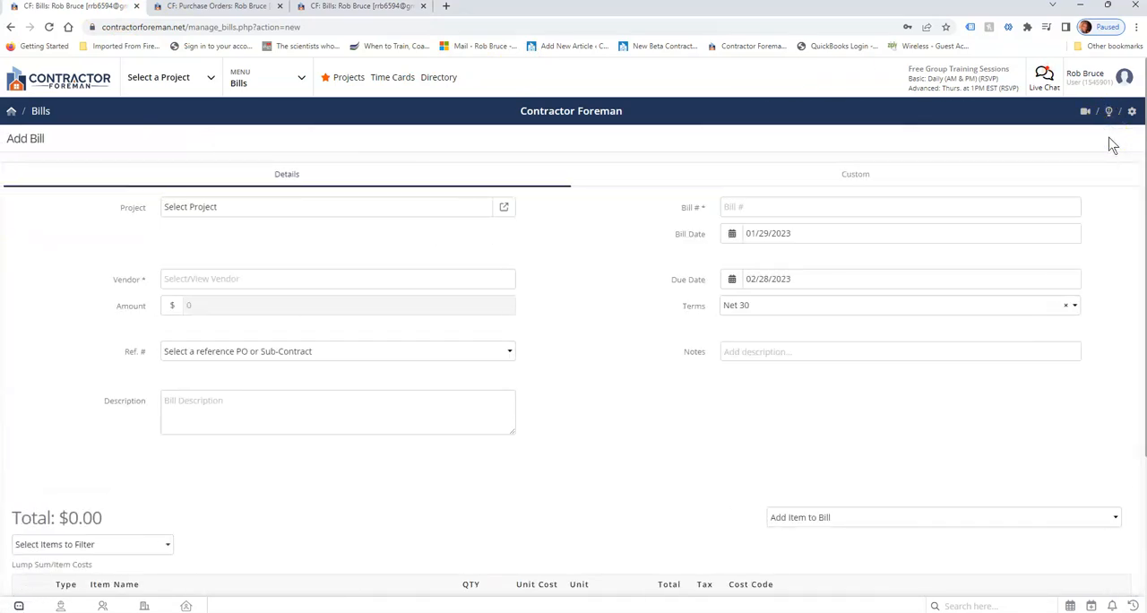
{"action": "left_click", "coordinate": [231, 211]}
{"action": "left_click", "coordinate": [421, 218]}
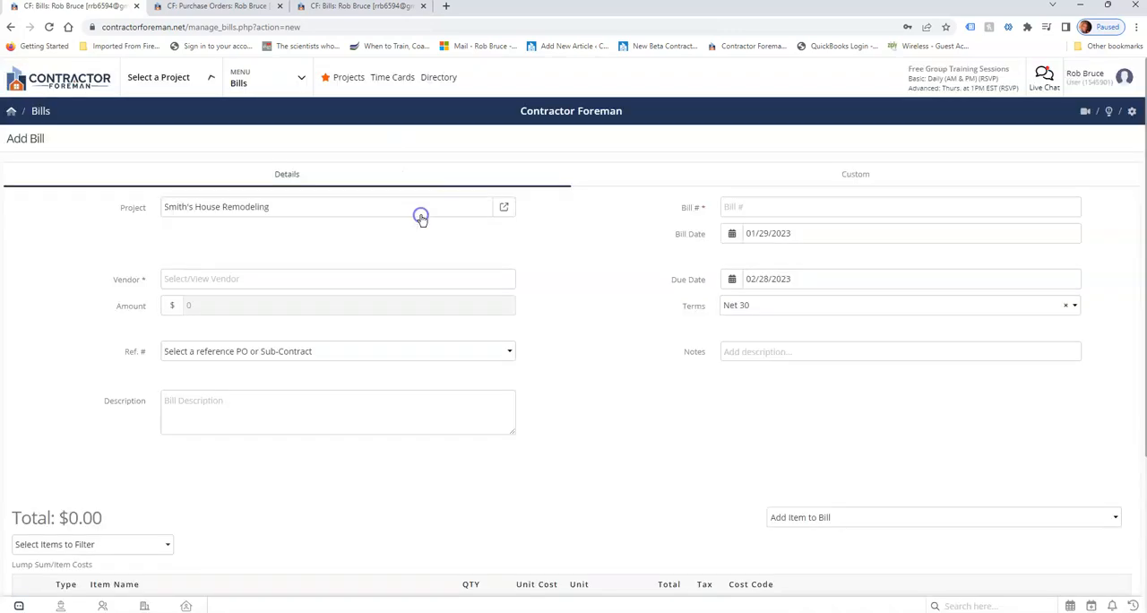
Set the bill's vendor to Robosson Supply Inc. and its reference to the Rental Equipment purchase order.
{"action": "left_click", "coordinate": [233, 281]}
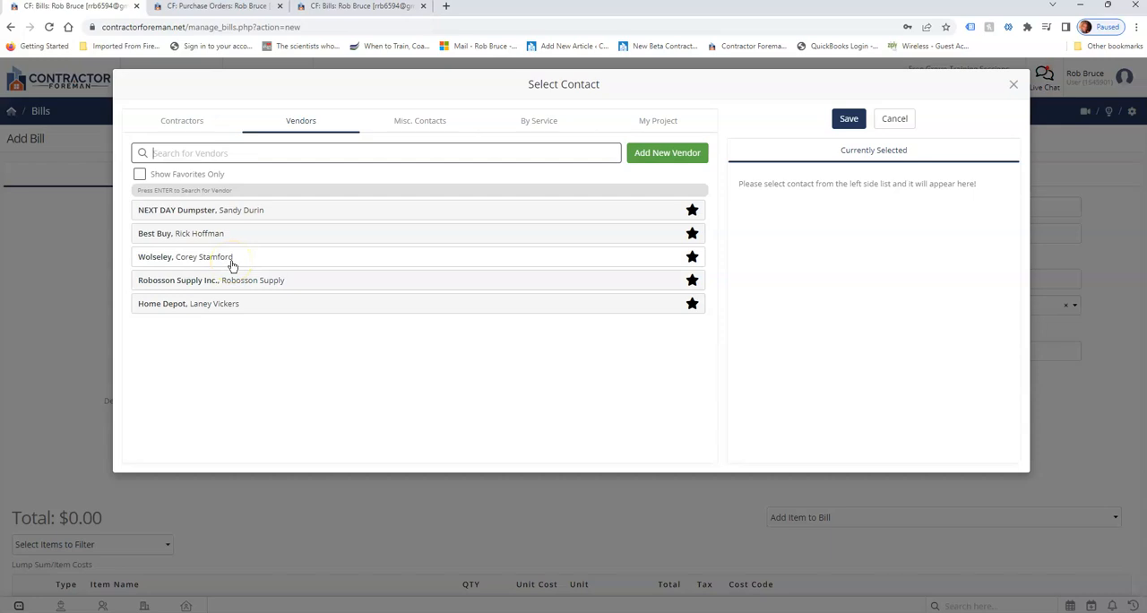
{"action": "left_click", "coordinate": [903, 119]}
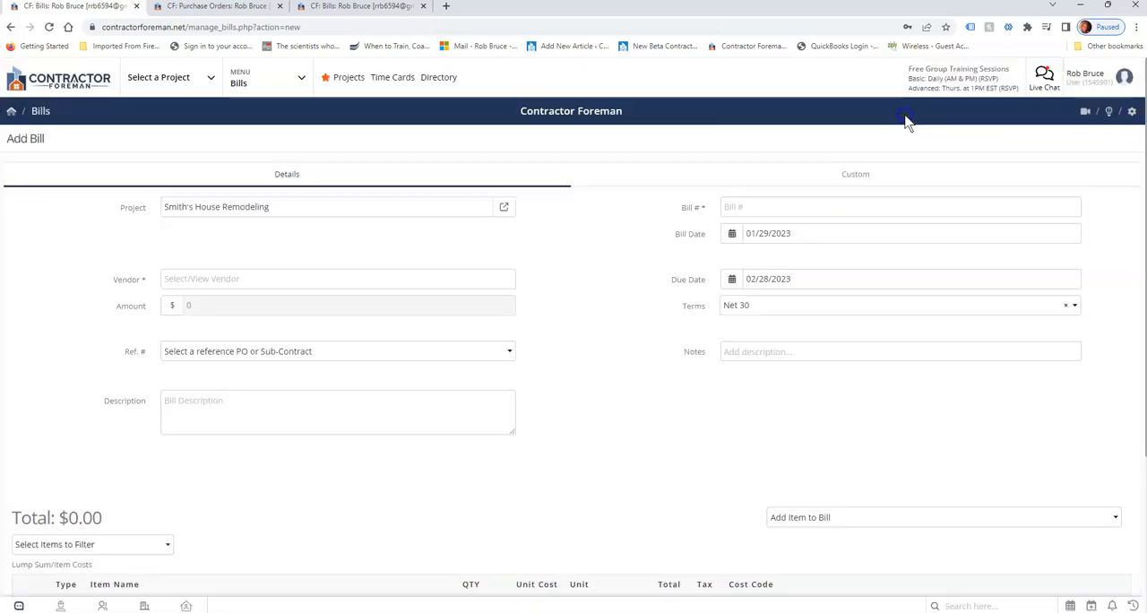
{"action": "left_click", "coordinate": [188, 285]}
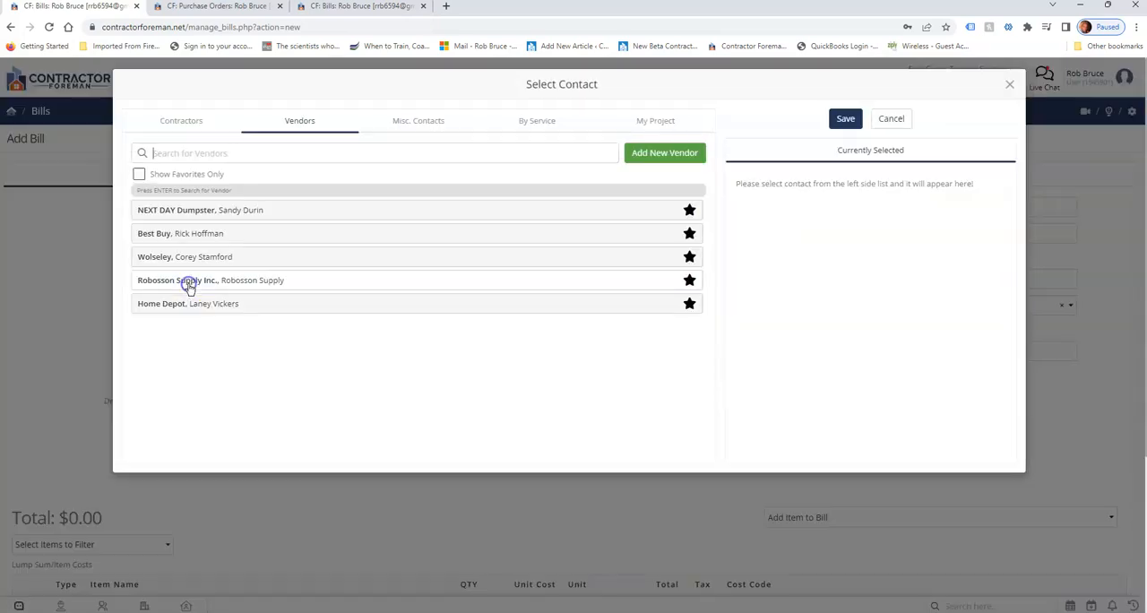
{"action": "left_click", "coordinate": [190, 281]}
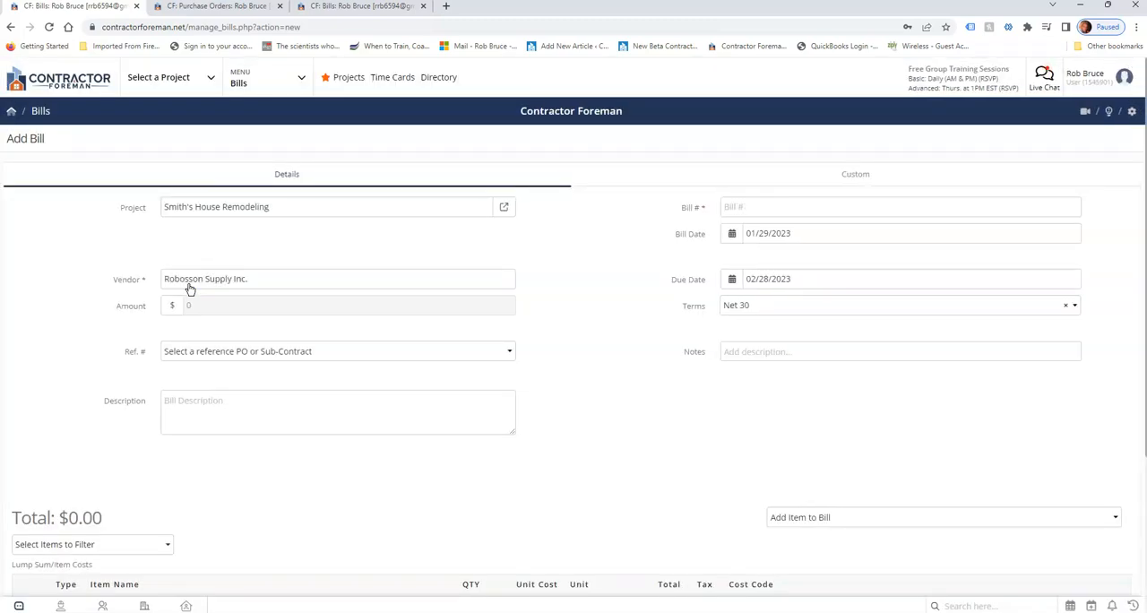
{"action": "left_click", "coordinate": [206, 354]}
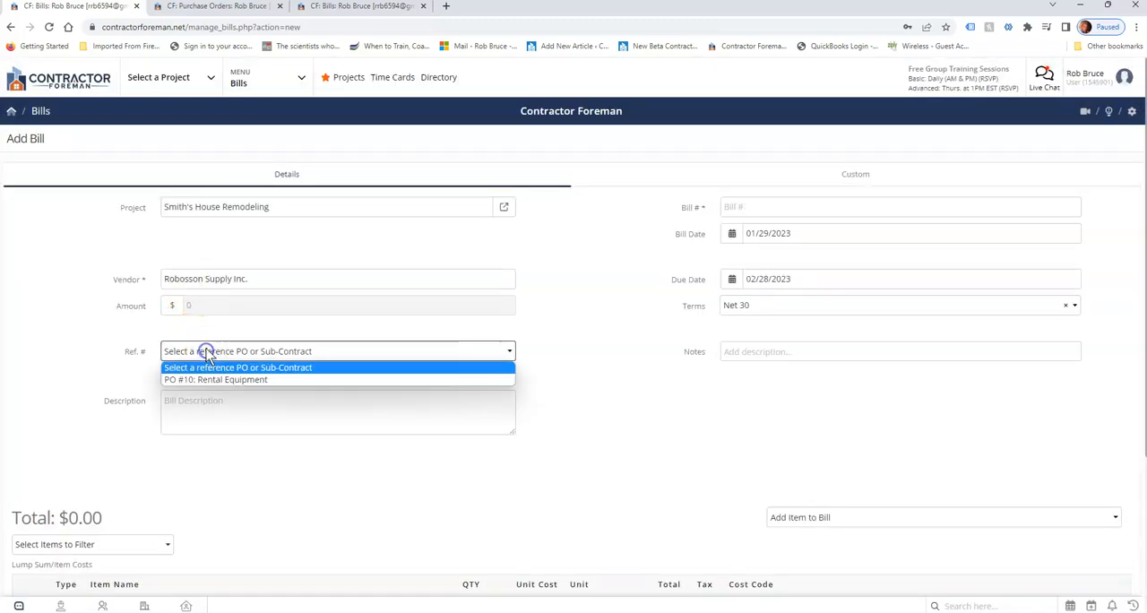
{"action": "left_click", "coordinate": [206, 380]}
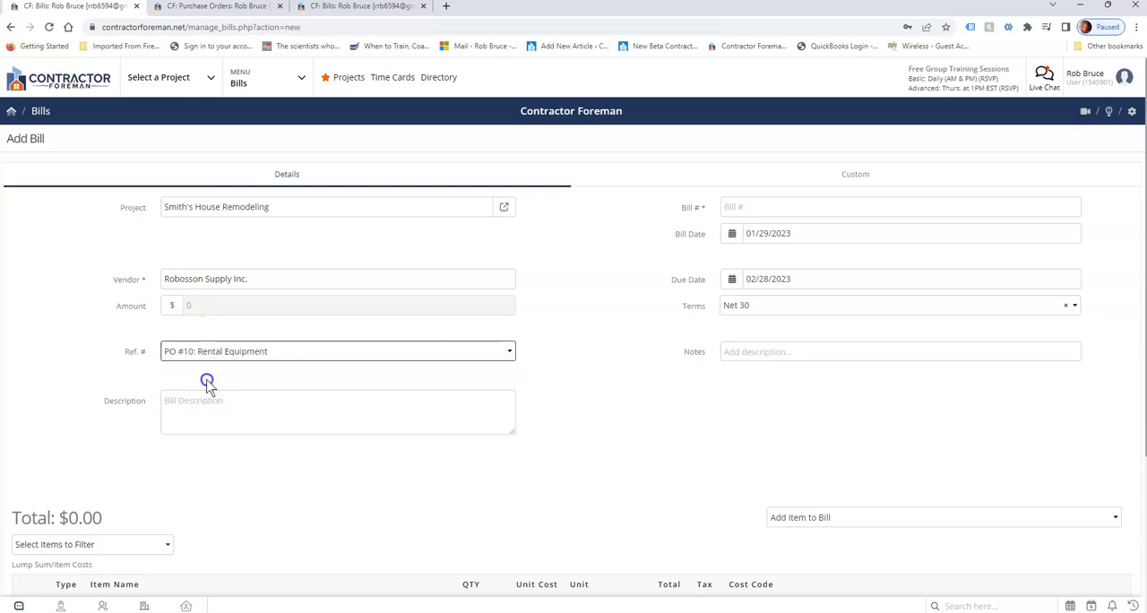
{"action": "left_click", "coordinate": [226, 406]}
{"action": "left_click", "coordinate": [778, 435]}
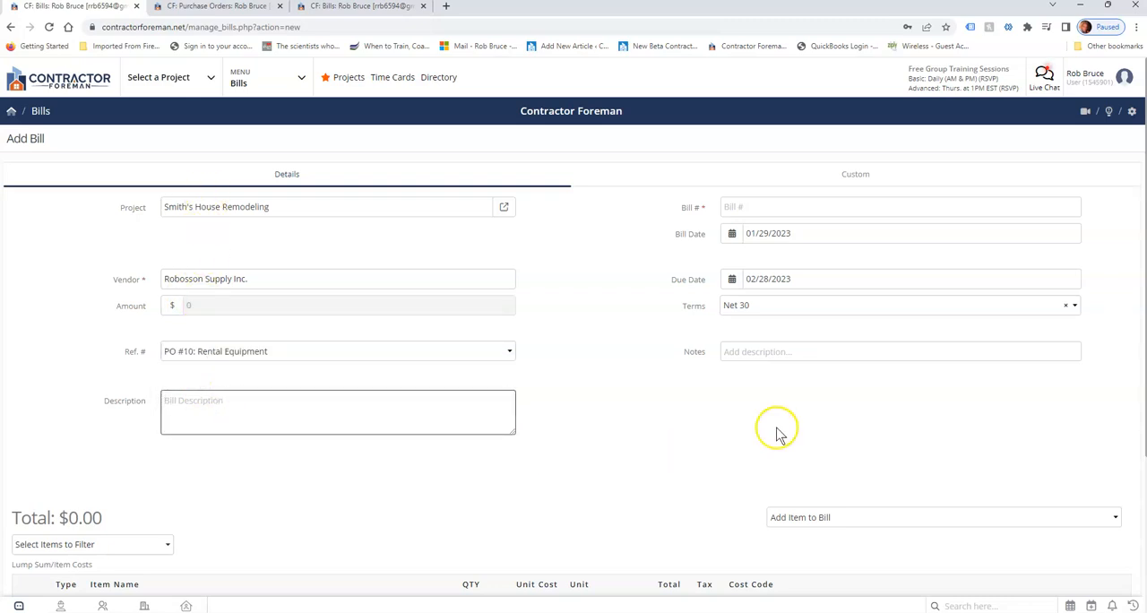
Enter 854fd as the bill number.
{"action": "left_click", "coordinate": [737, 205]}
{"action": "type", "text": "854"}
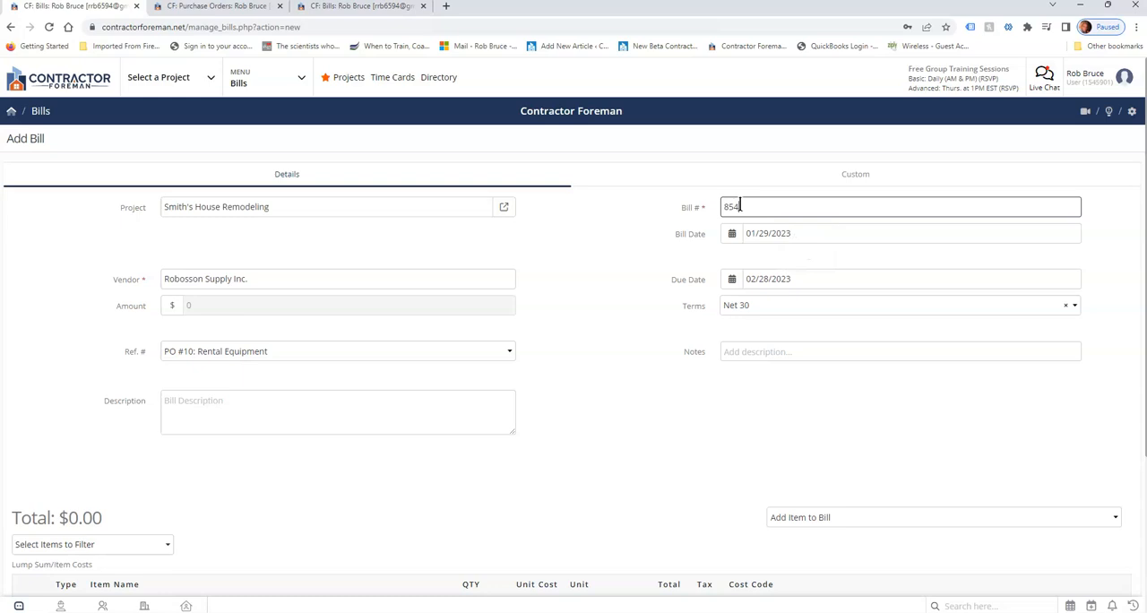
{"action": "type", "text": "fd"}
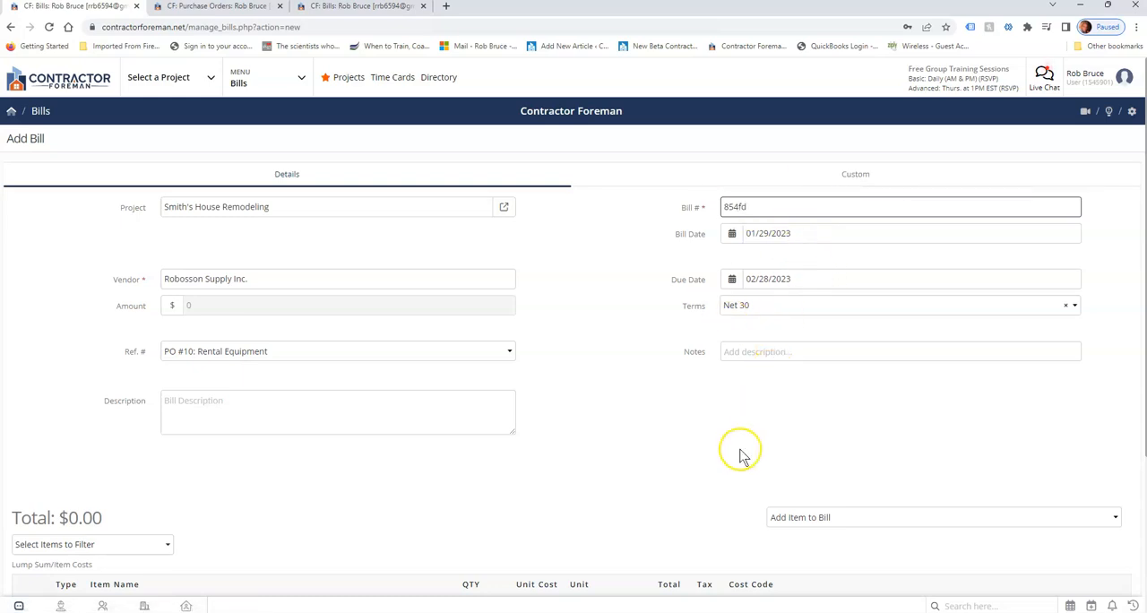
Import the Generator item from the Rental Equipment purchase order into the bill.
{"action": "scroll", "coordinate": [740, 456], "scroll_direction": "down", "scroll_amount": 1}
{"action": "scroll", "coordinate": [741, 455], "scroll_direction": "down", "scroll_amount": 1}
{"action": "left_click", "coordinate": [813, 402]}
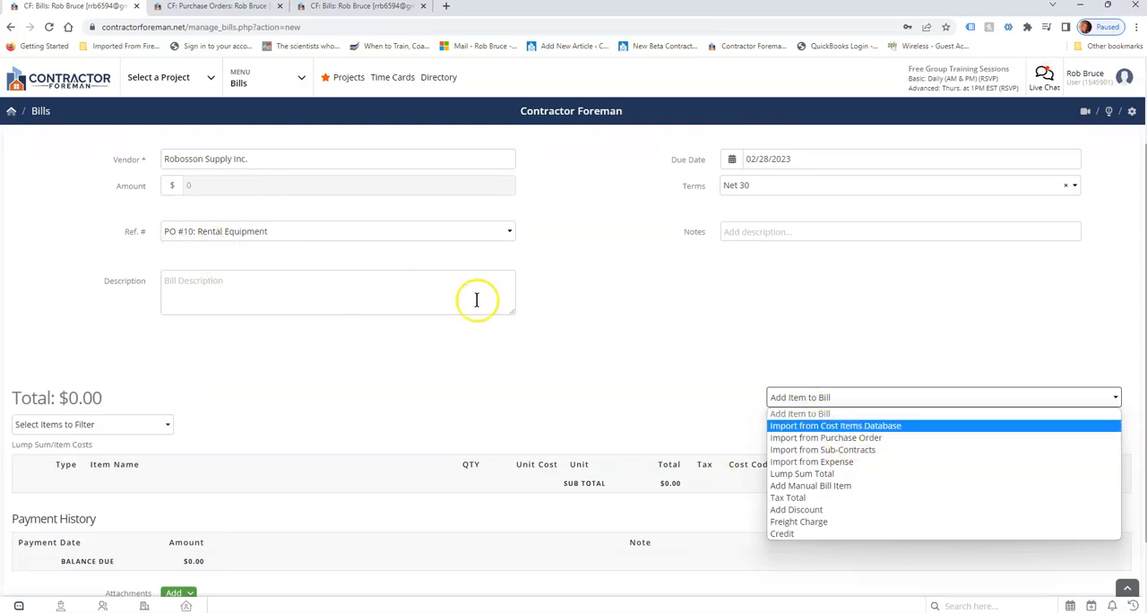
{"action": "left_click", "coordinate": [845, 439]}
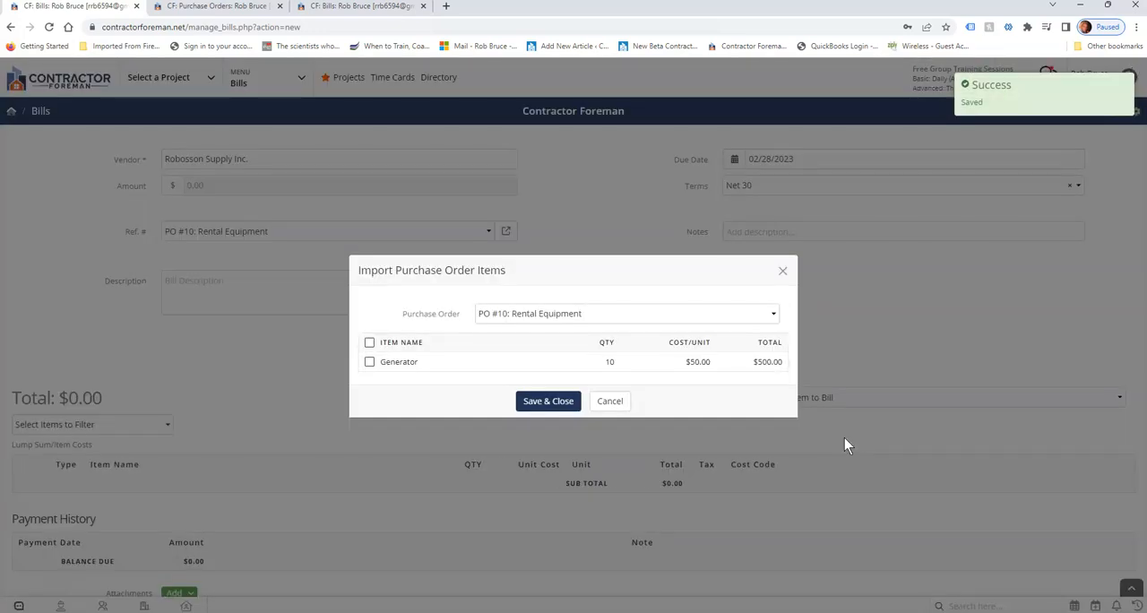
{"action": "left_click", "coordinate": [369, 362]}
{"action": "left_click", "coordinate": [686, 371]}
{"action": "left_click", "coordinate": [560, 404]}
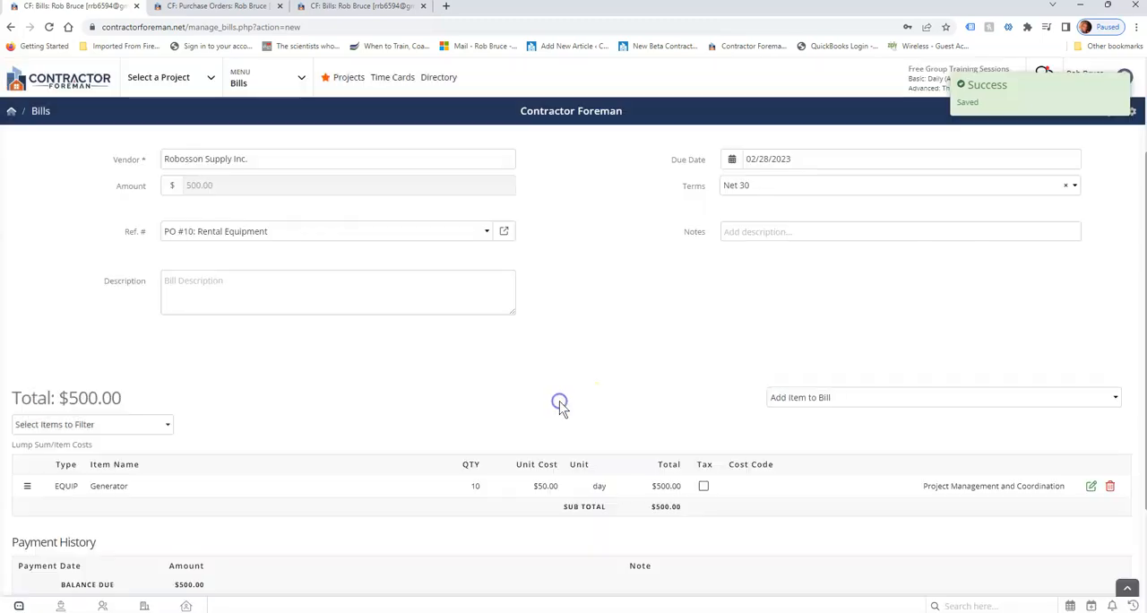
Set the billed quantity of the Generator item to 5.
{"action": "left_click", "coordinate": [489, 484]}
{"action": "left_click", "coordinate": [473, 487]}
{"action": "key", "text": "ctrl+a"}
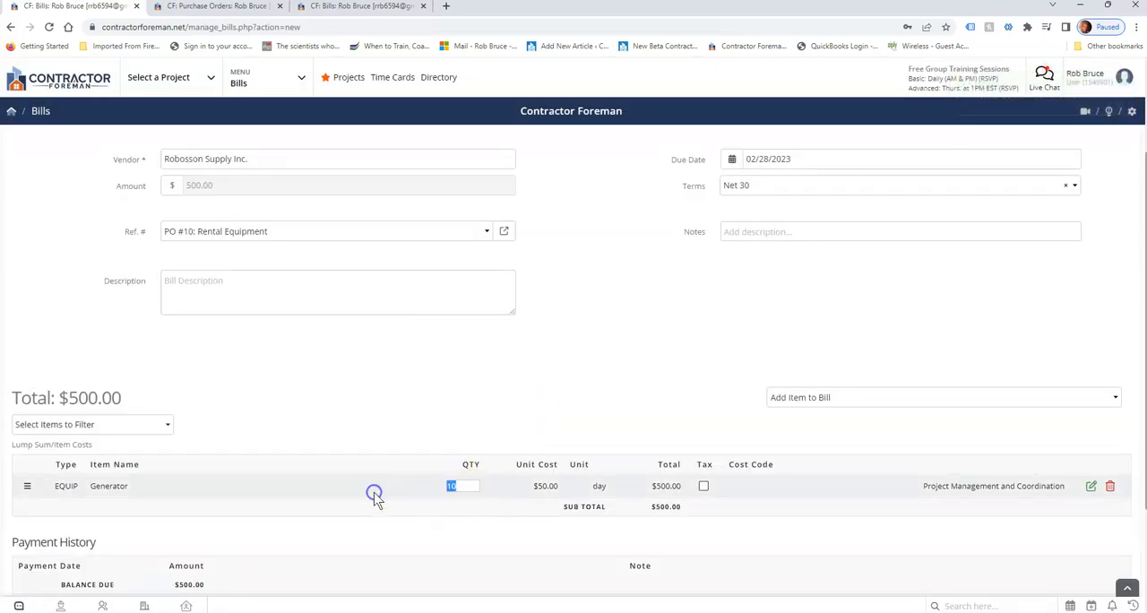
{"action": "type", "text": "5"}
{"action": "left_click", "coordinate": [502, 414]}
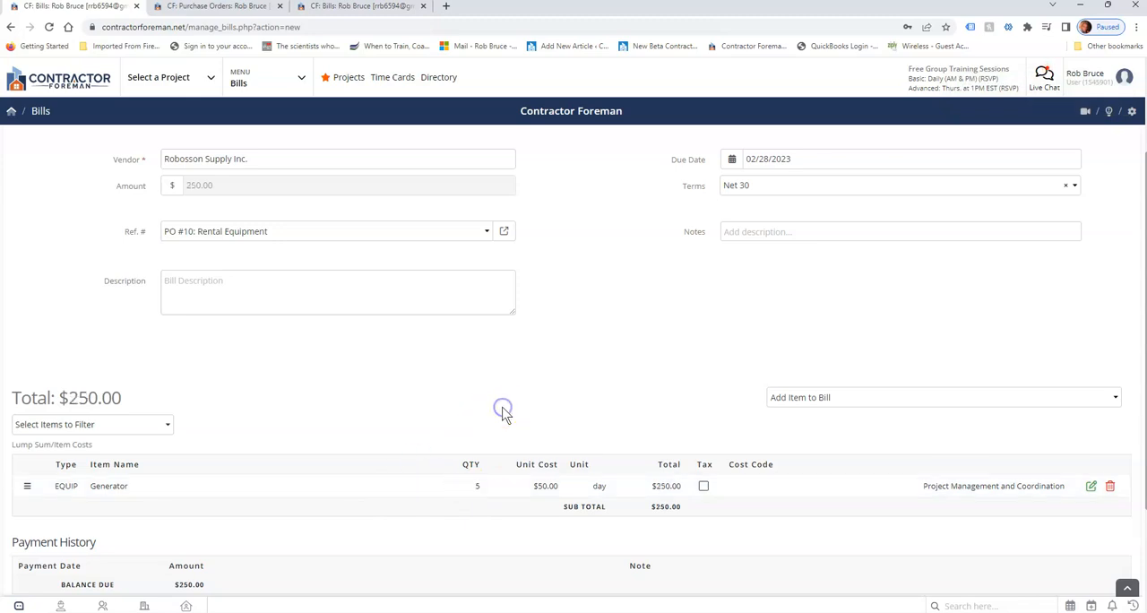
Review the bill's details, balance and attachments sections, and examine the options for adding further items to the bill.
{"action": "scroll", "coordinate": [474, 425], "scroll_direction": "down", "scroll_amount": 2}
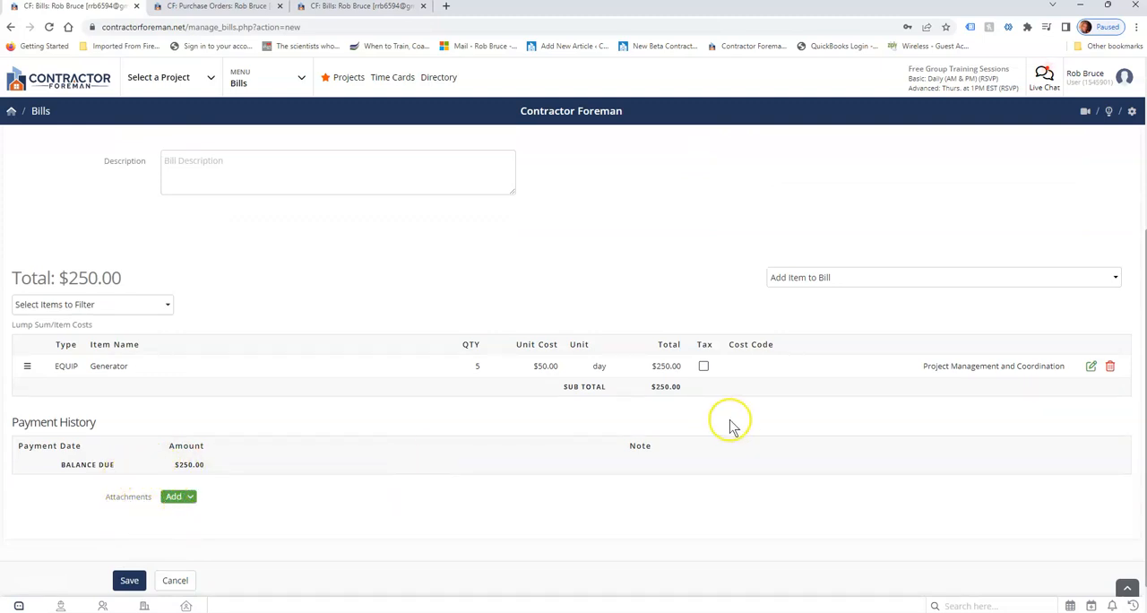
{"action": "scroll", "coordinate": [730, 424], "scroll_direction": "up", "scroll_amount": 3}
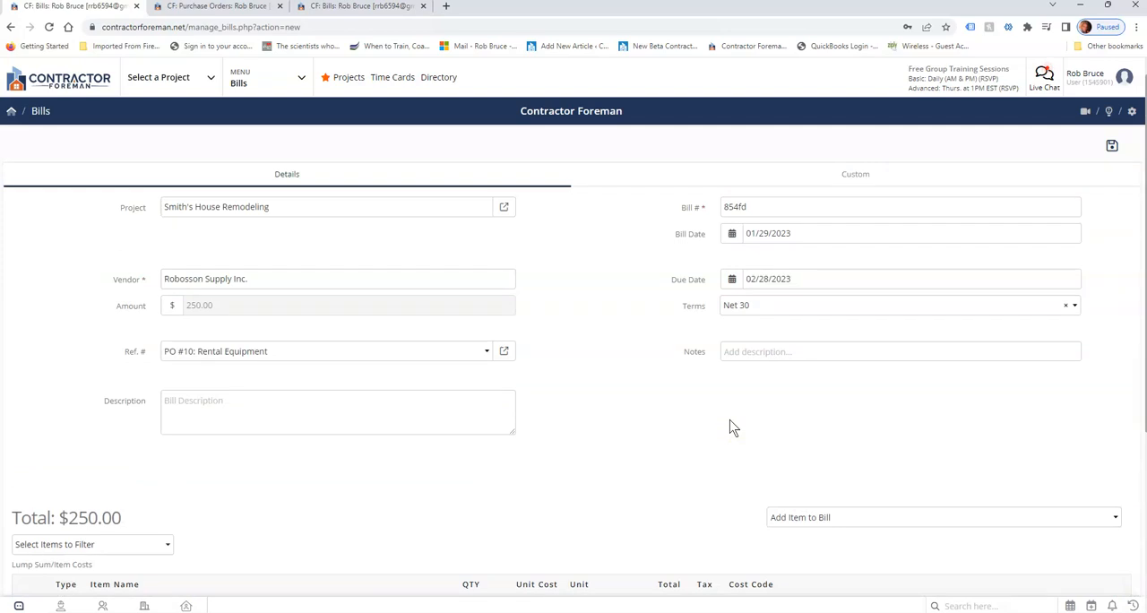
{"action": "scroll", "coordinate": [730, 427], "scroll_direction": "down", "scroll_amount": 1}
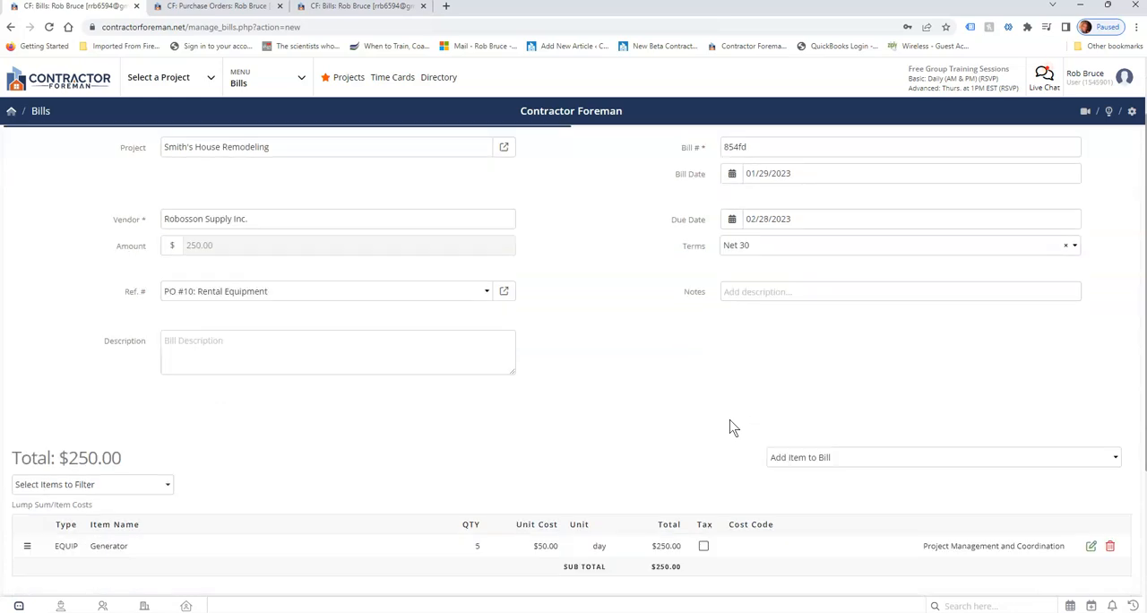
{"action": "scroll", "coordinate": [731, 428], "scroll_direction": "down", "scroll_amount": 1}
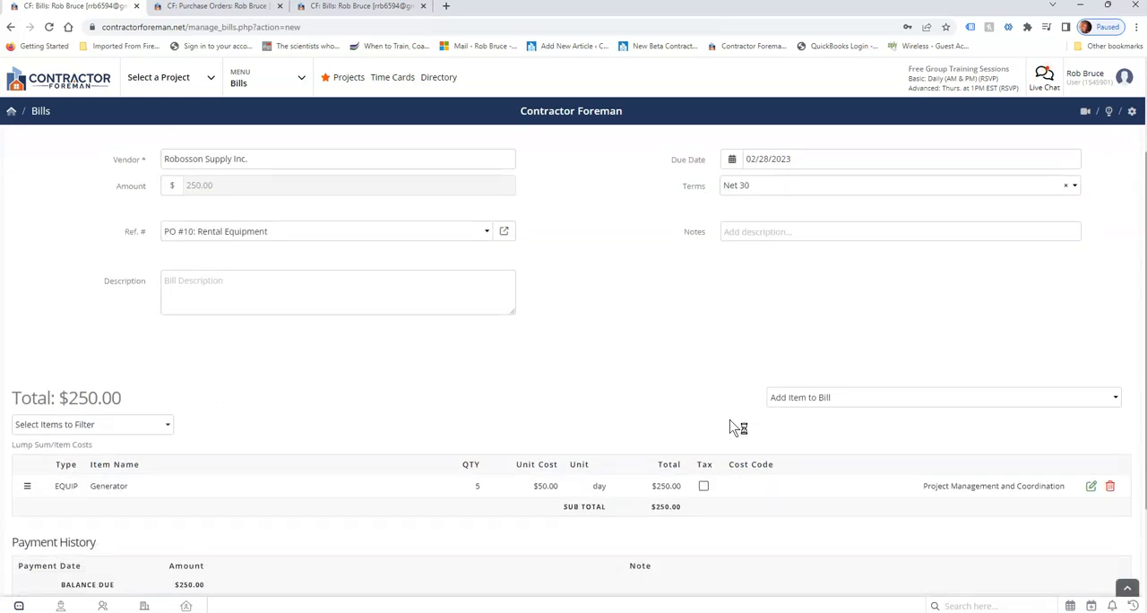
{"action": "left_click", "coordinate": [861, 405]}
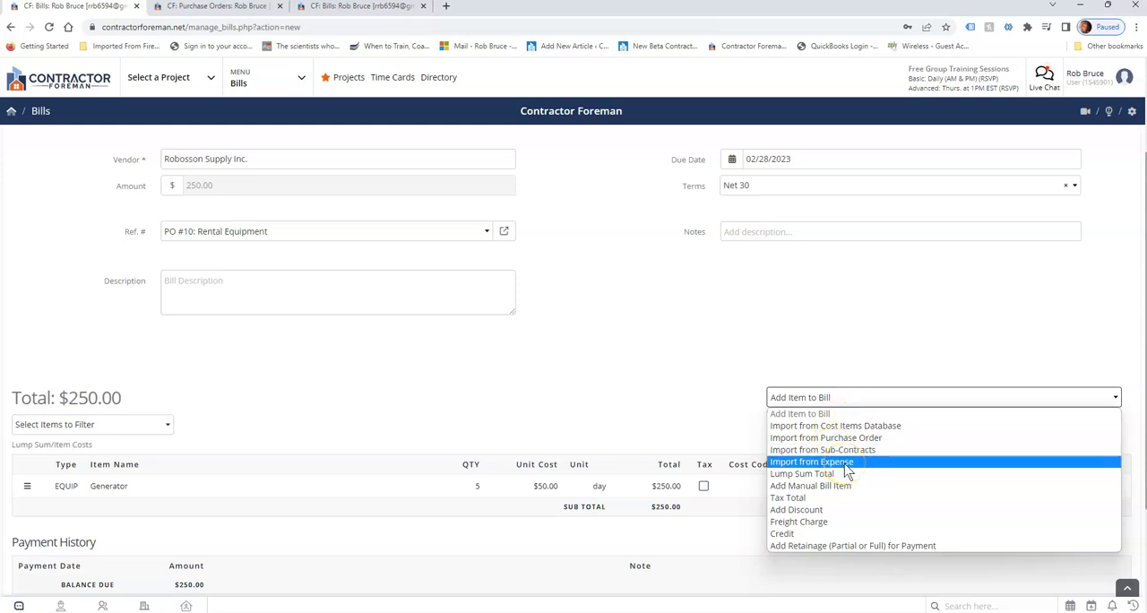
{"action": "left_click", "coordinate": [299, 76]}
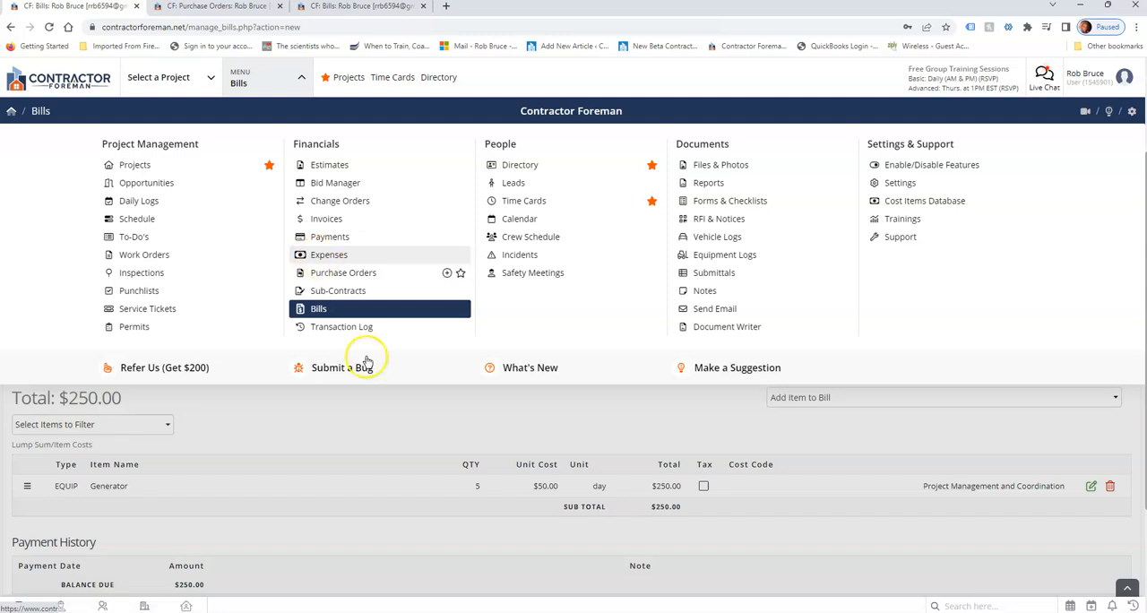
{"action": "left_click", "coordinate": [682, 421]}
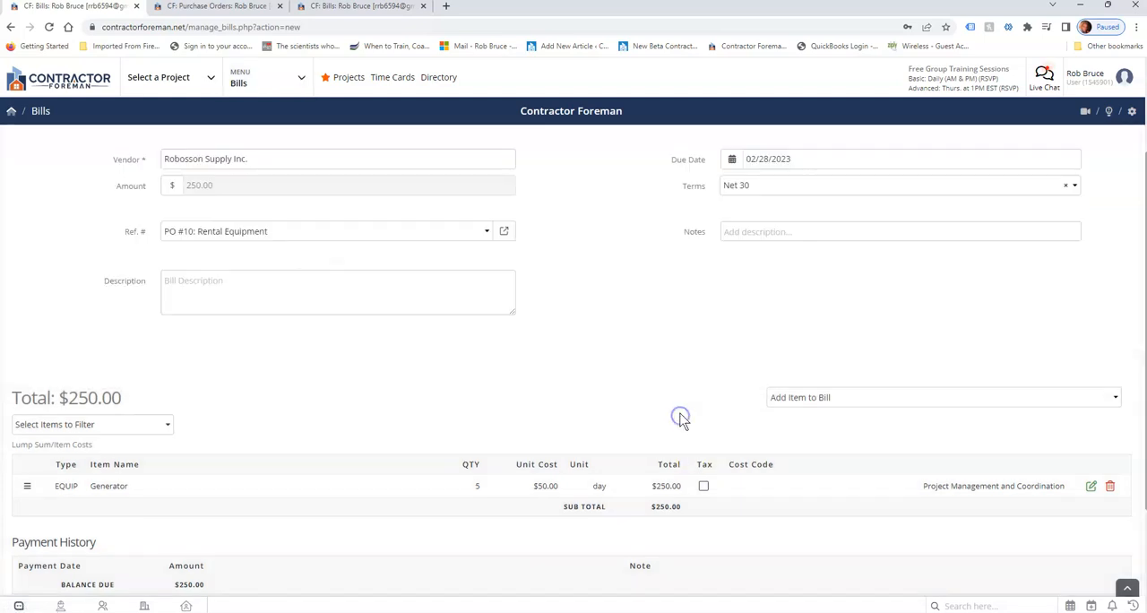
Start a manual bill item and compare its Item Detail and Category Detail entry forms.
{"action": "left_click", "coordinate": [806, 398]}
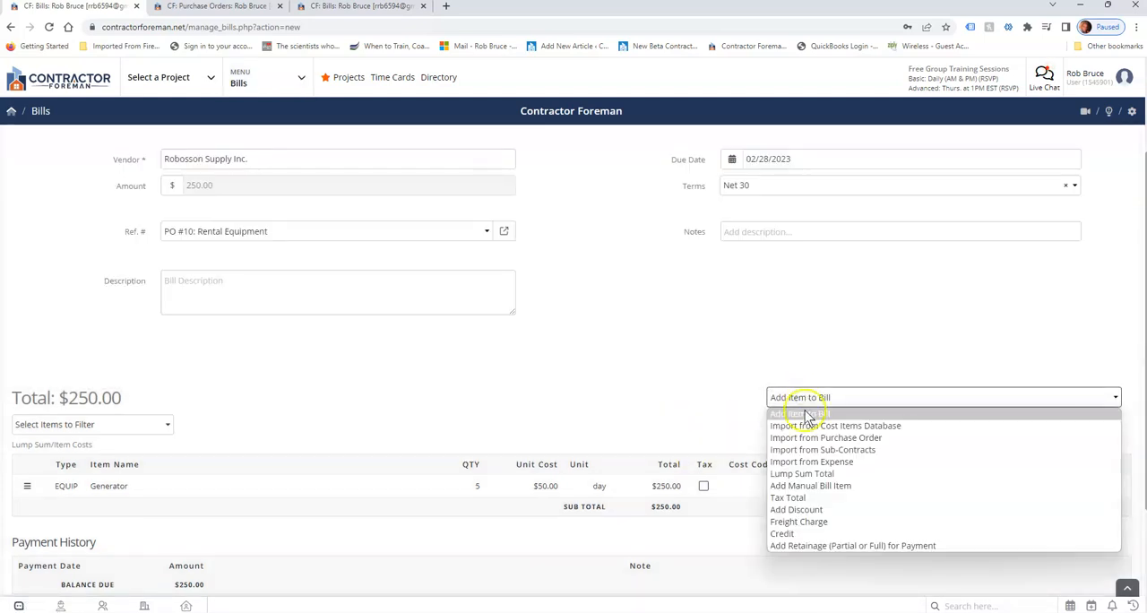
{"action": "left_click", "coordinate": [829, 489]}
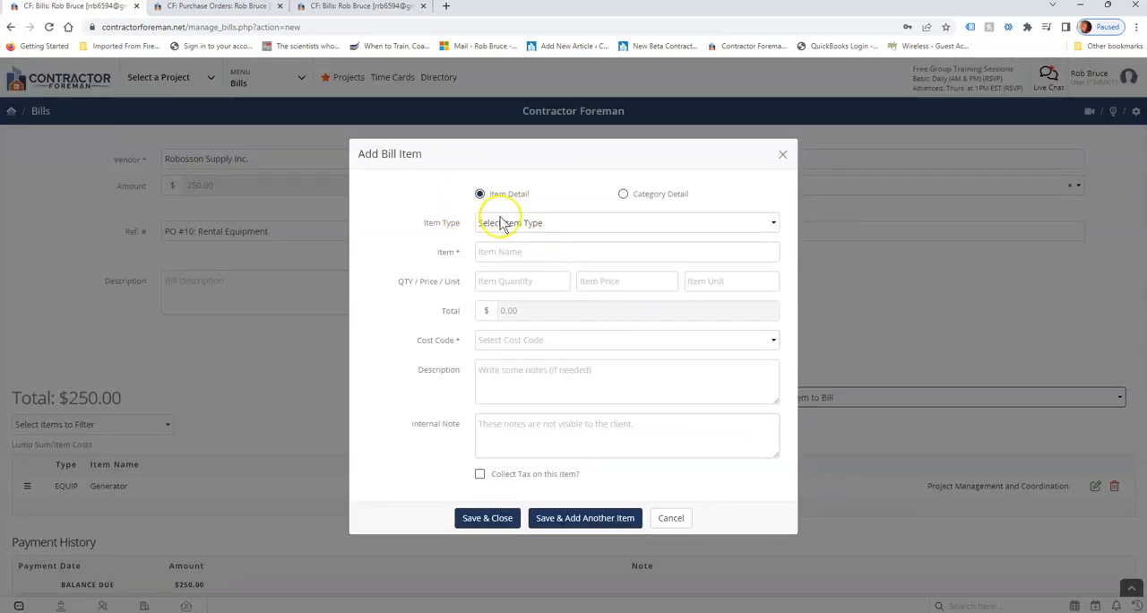
{"action": "left_click", "coordinate": [623, 195]}
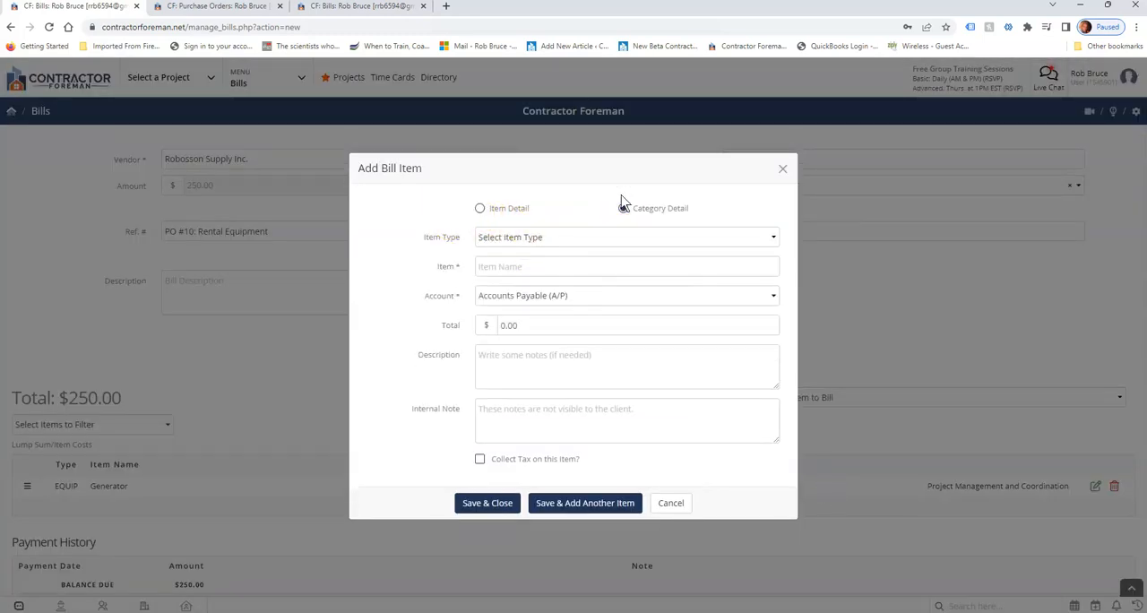
{"action": "left_click", "coordinate": [479, 211]}
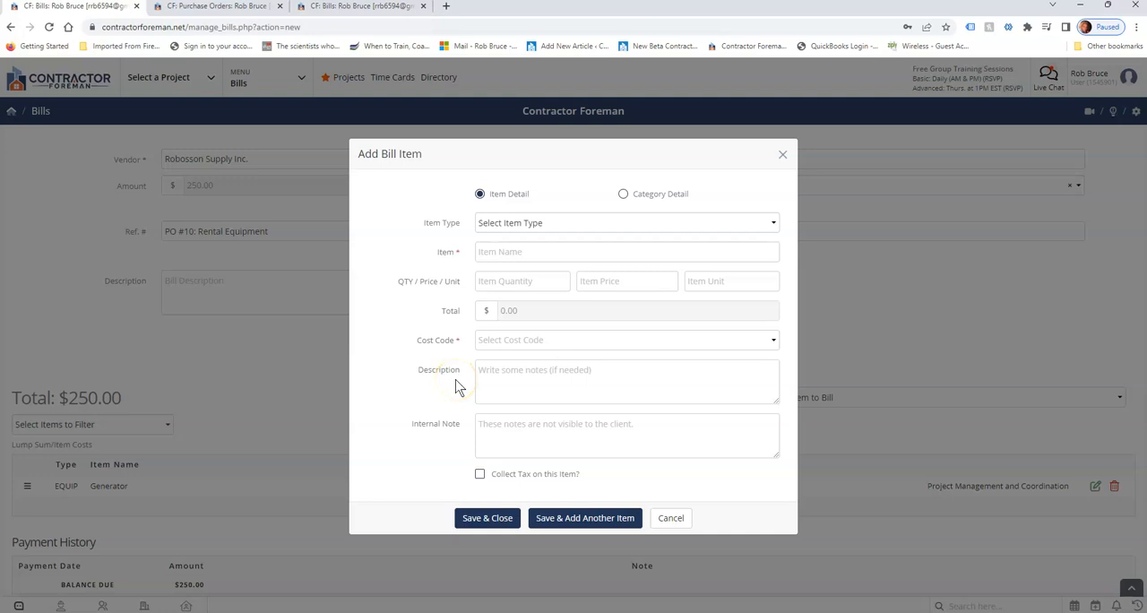
{"action": "left_click", "coordinate": [530, 222]}
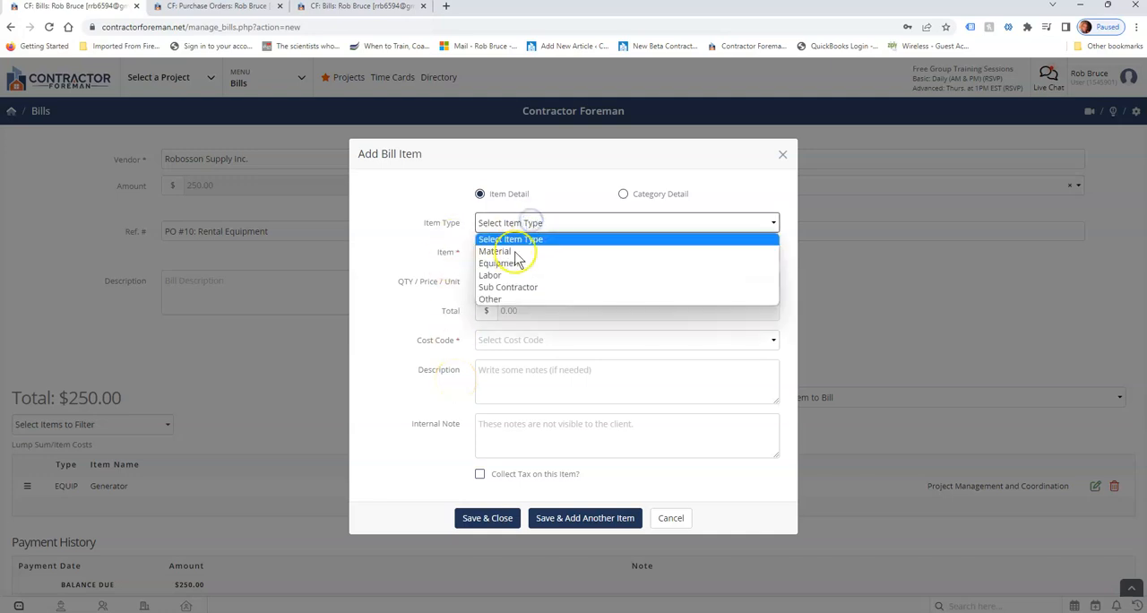
{"action": "left_click", "coordinate": [513, 254]}
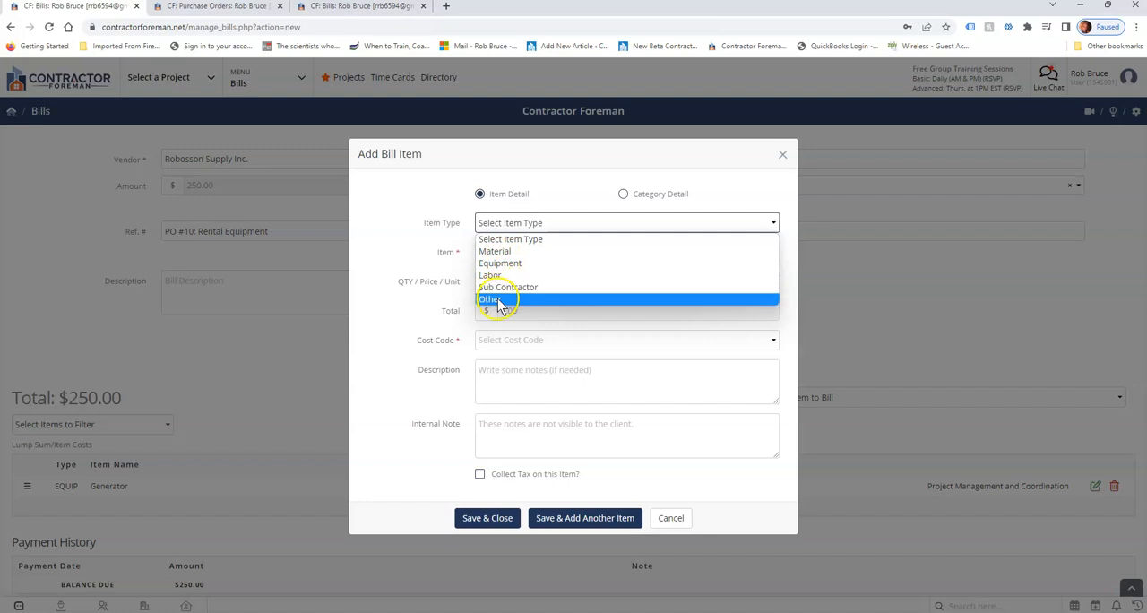
{"action": "left_click", "coordinate": [498, 254]}
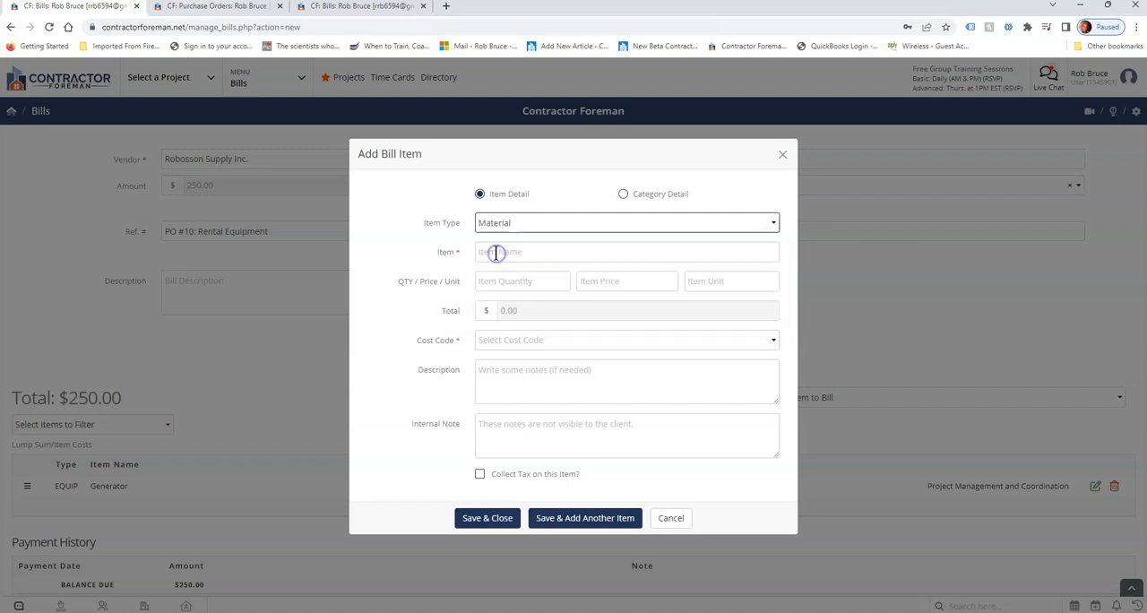
{"action": "left_click", "coordinate": [428, 344]}
{"action": "left_click_drag", "start_coordinate": [427, 344], "coordinate": [454, 350]}
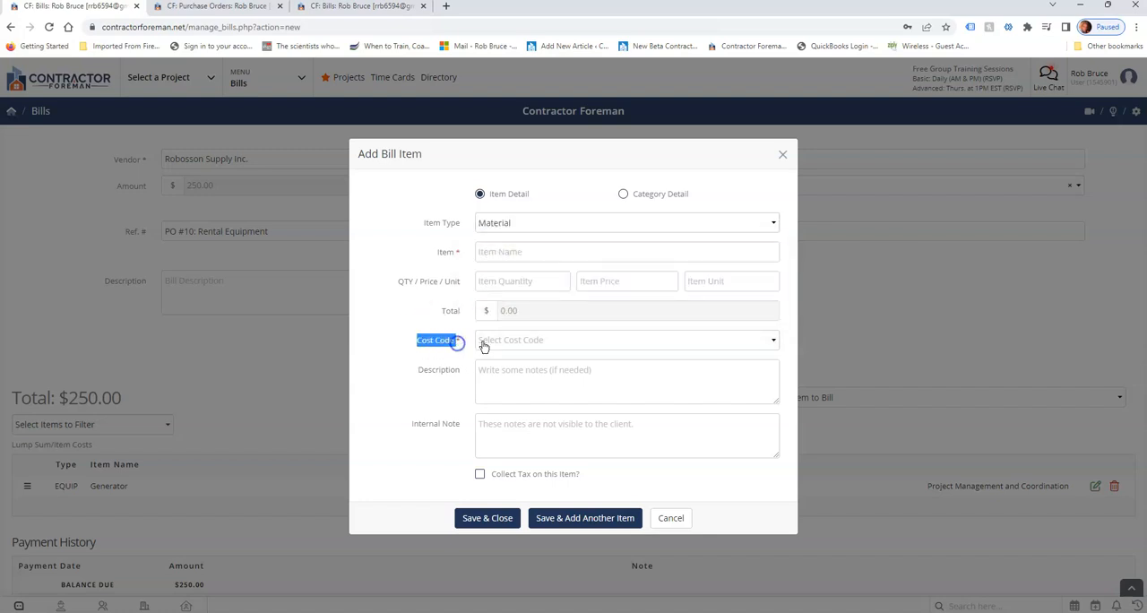
{"action": "left_click", "coordinate": [512, 339]}
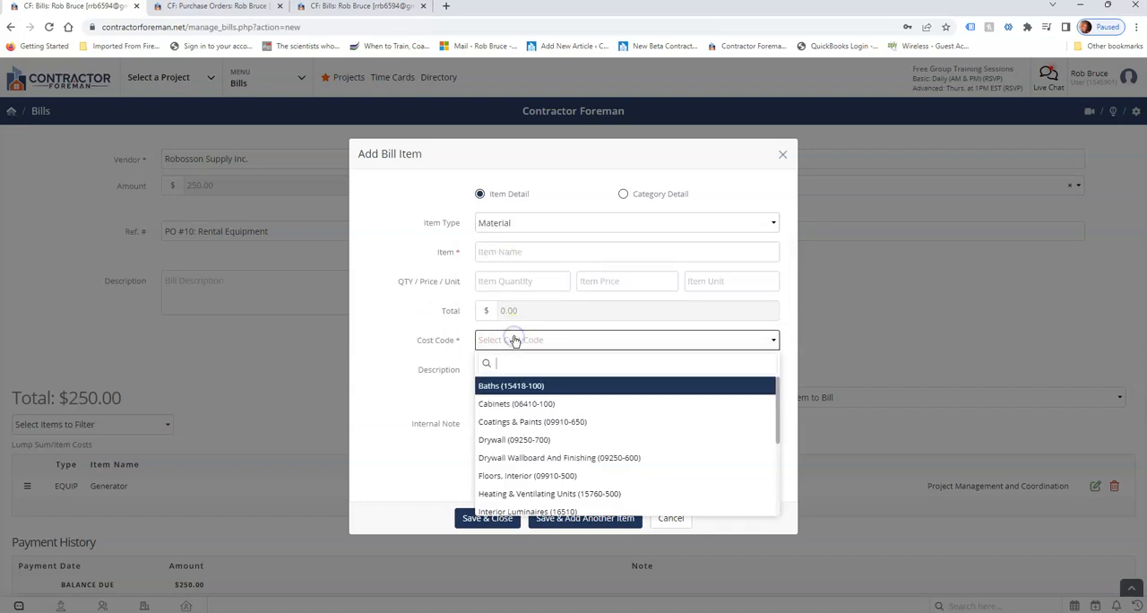
{"action": "left_click", "coordinate": [510, 439]}
{"action": "left_click", "coordinate": [507, 253]}
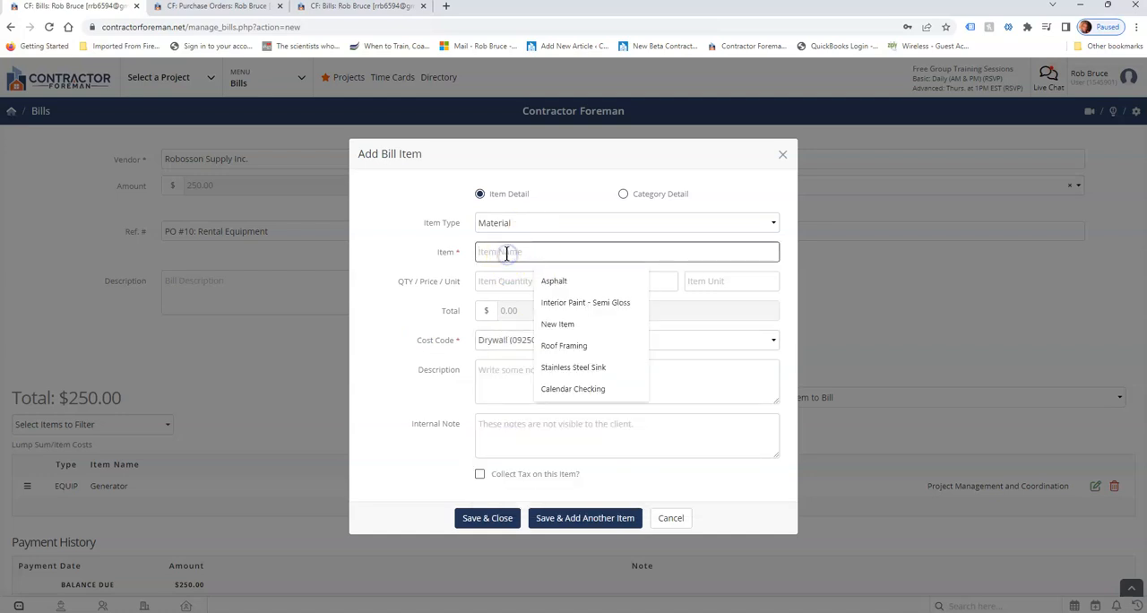
{"action": "left_click", "coordinate": [563, 346]}
{"action": "left_click", "coordinate": [537, 285]}
{"action": "left_click", "coordinate": [619, 281]}
{"action": "left_click", "coordinate": [692, 281]}
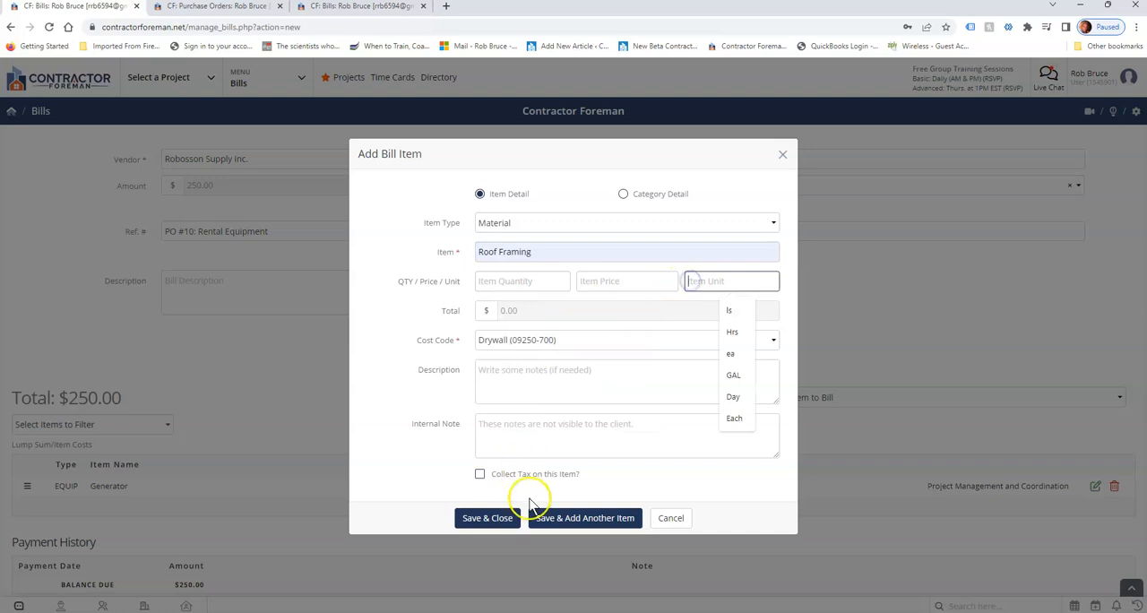
{"action": "left_click_drag", "start_coordinate": [418, 339], "coordinate": [451, 354]}
{"action": "left_click_drag", "start_coordinate": [433, 223], "coordinate": [461, 222]}
{"action": "left_click", "coordinate": [683, 514]}
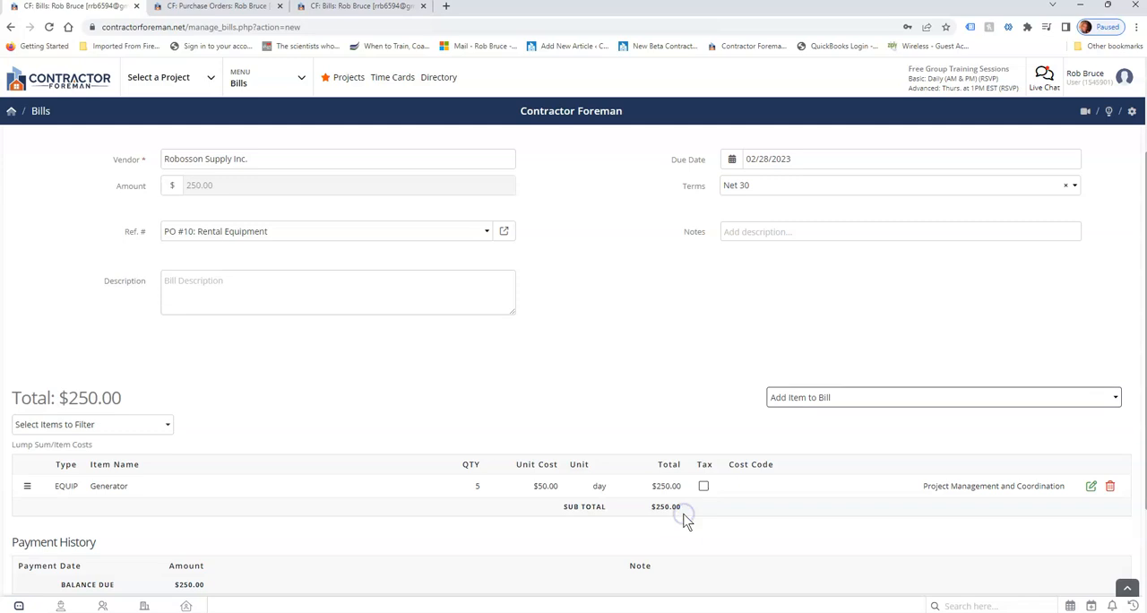
Add a discount item of 10 to the bill and save it.
{"action": "left_click", "coordinate": [806, 397]}
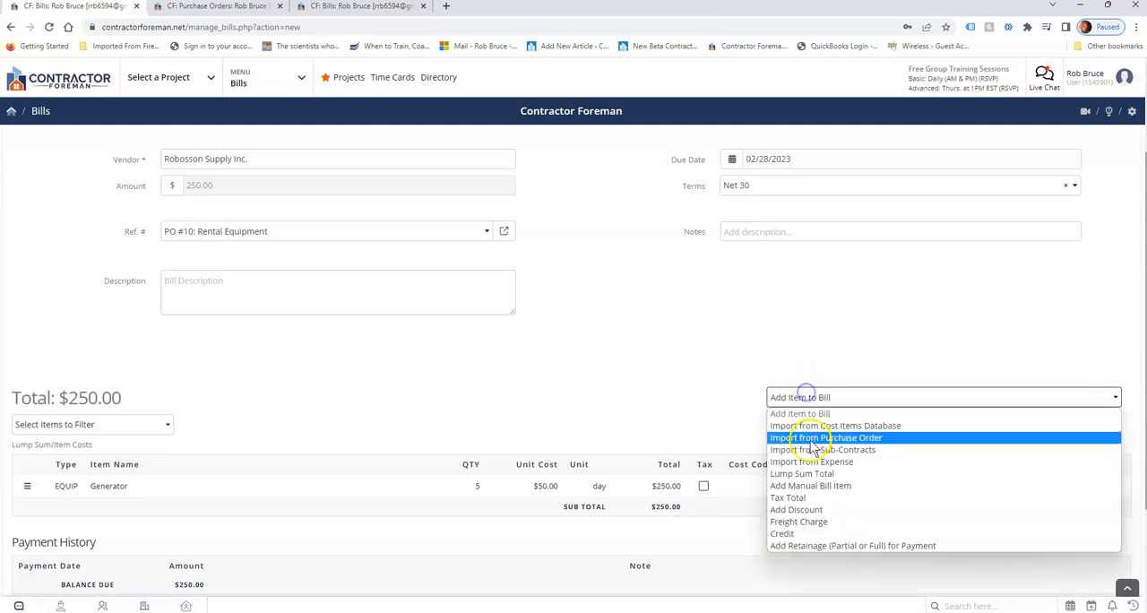
{"action": "left_click", "coordinate": [834, 512]}
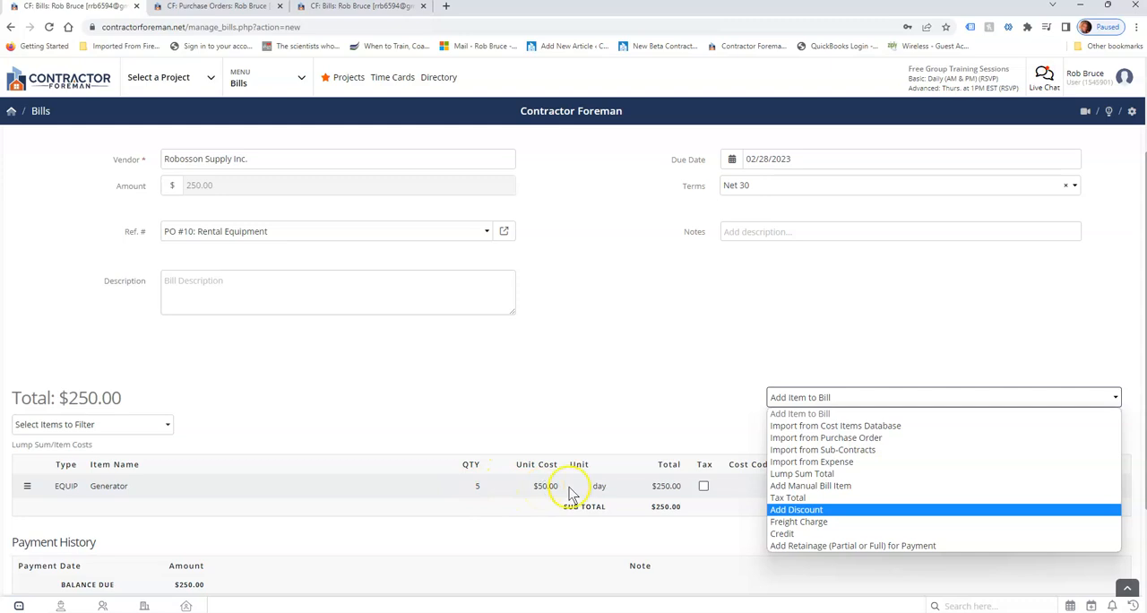
{"action": "left_click", "coordinate": [811, 513]}
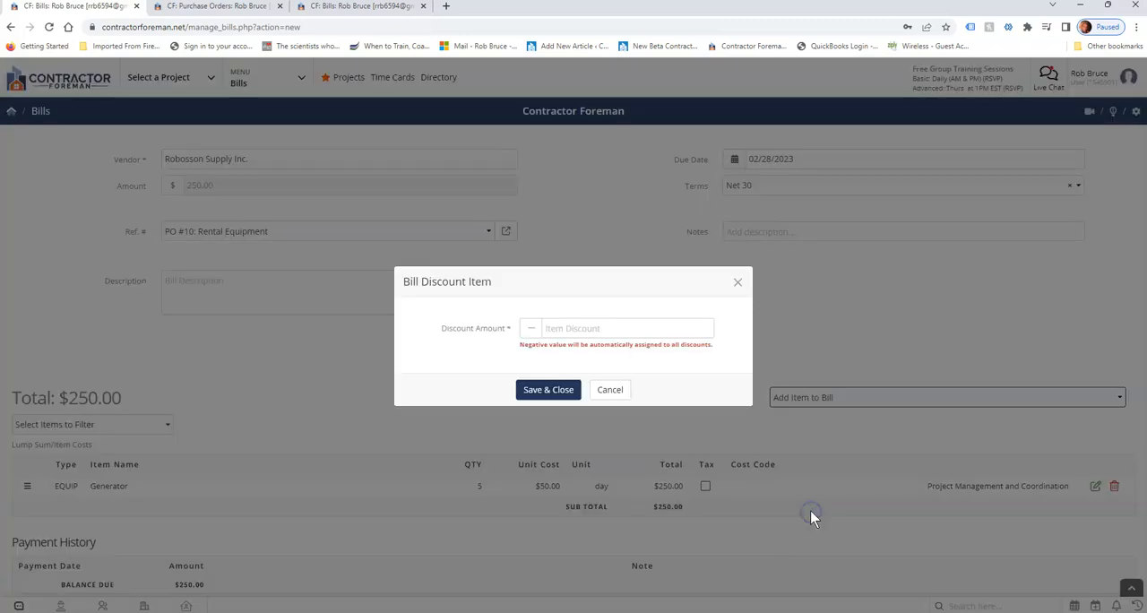
{"action": "left_click", "coordinate": [583, 328]}
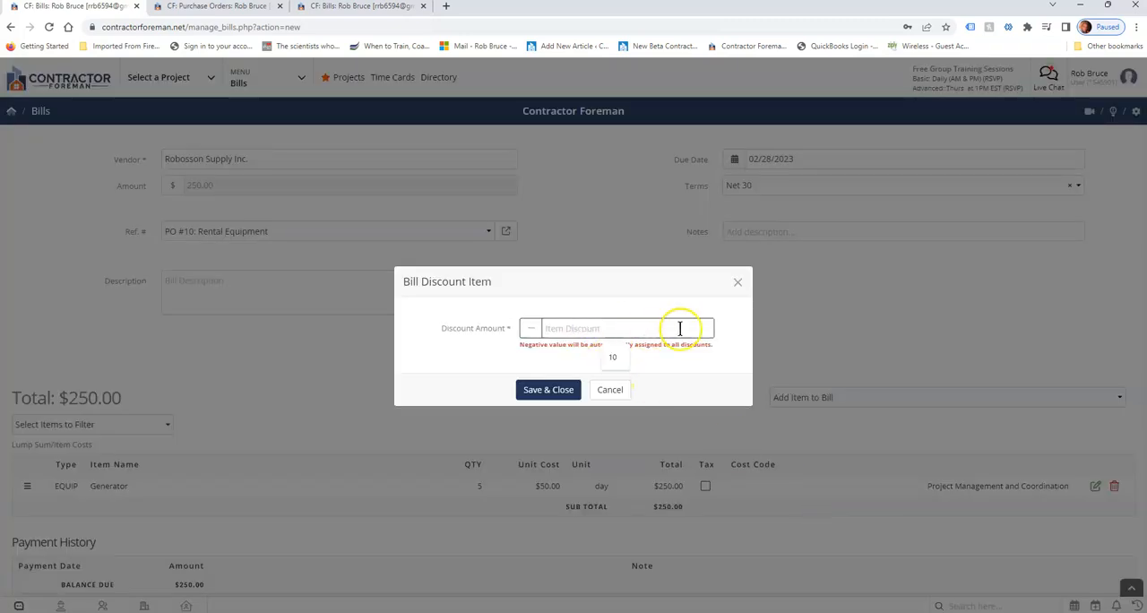
{"action": "left_click", "coordinate": [741, 335]}
{"action": "left_click_drag", "start_coordinate": [521, 346], "coordinate": [721, 355]}
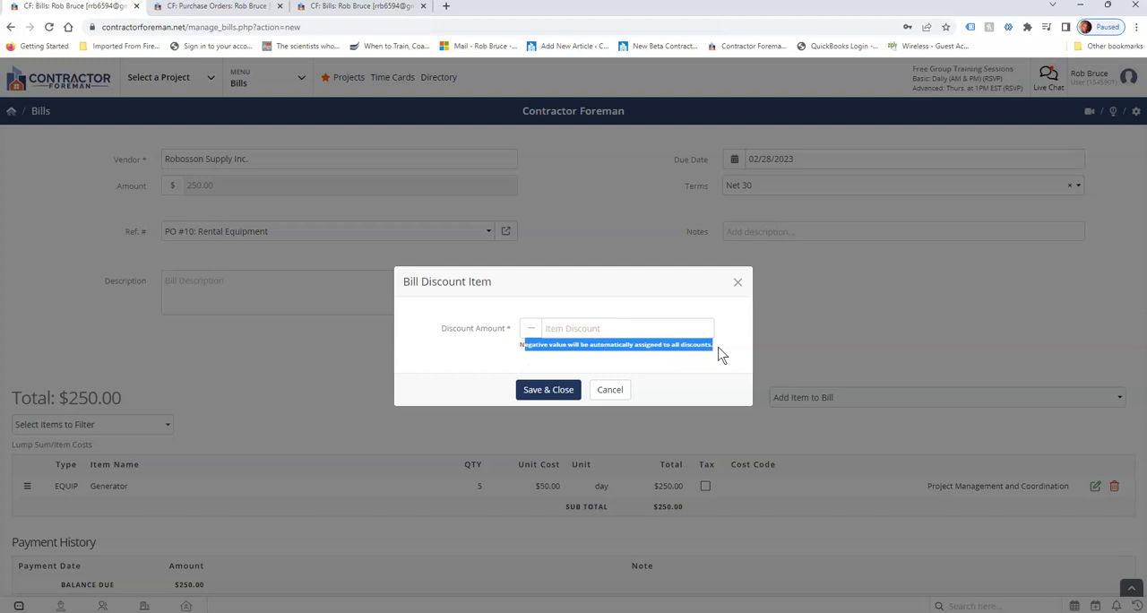
{"action": "left_click", "coordinate": [687, 329]}
{"action": "left_click", "coordinate": [542, 329]}
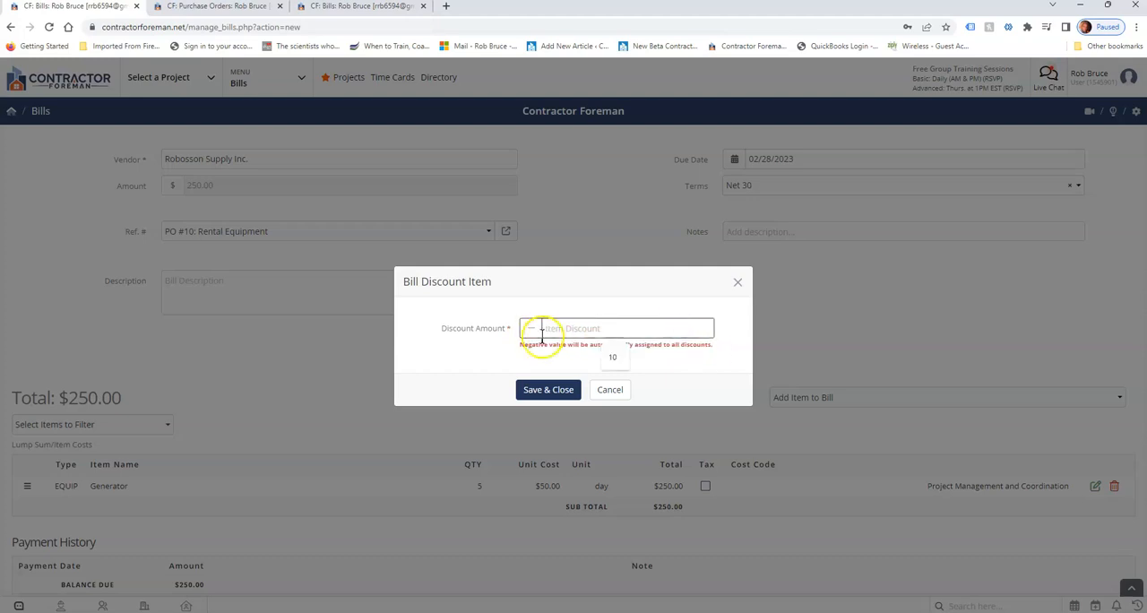
{"action": "type", "text": "10"}
{"action": "left_click", "coordinate": [555, 393]}
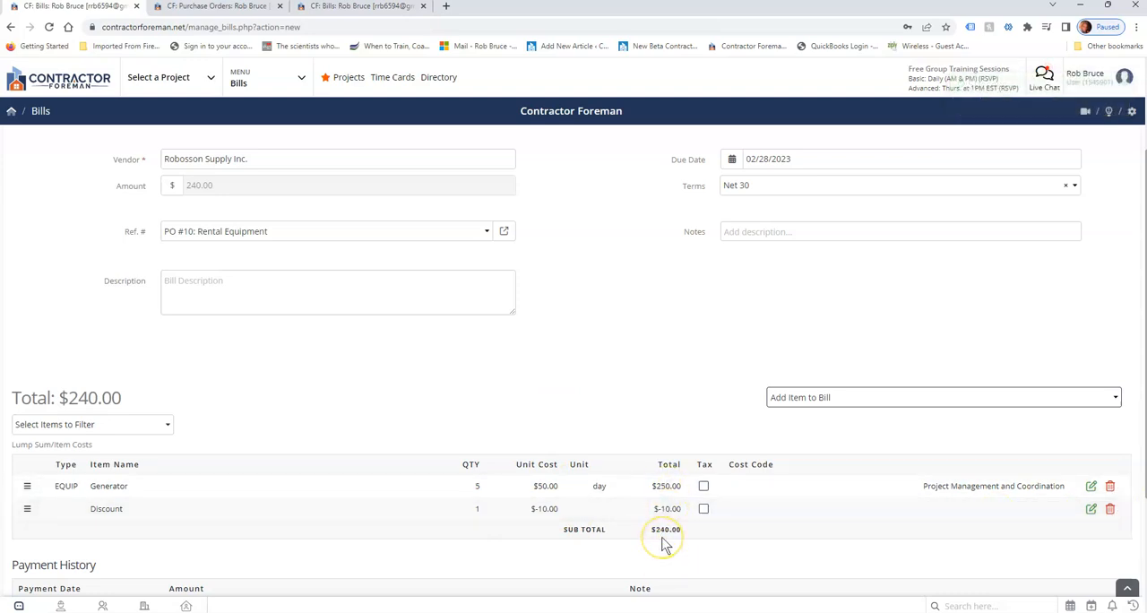
Examine the other item types that can be added, including retainage, and the discount line in the bill's item list.
{"action": "left_click", "coordinate": [856, 400]}
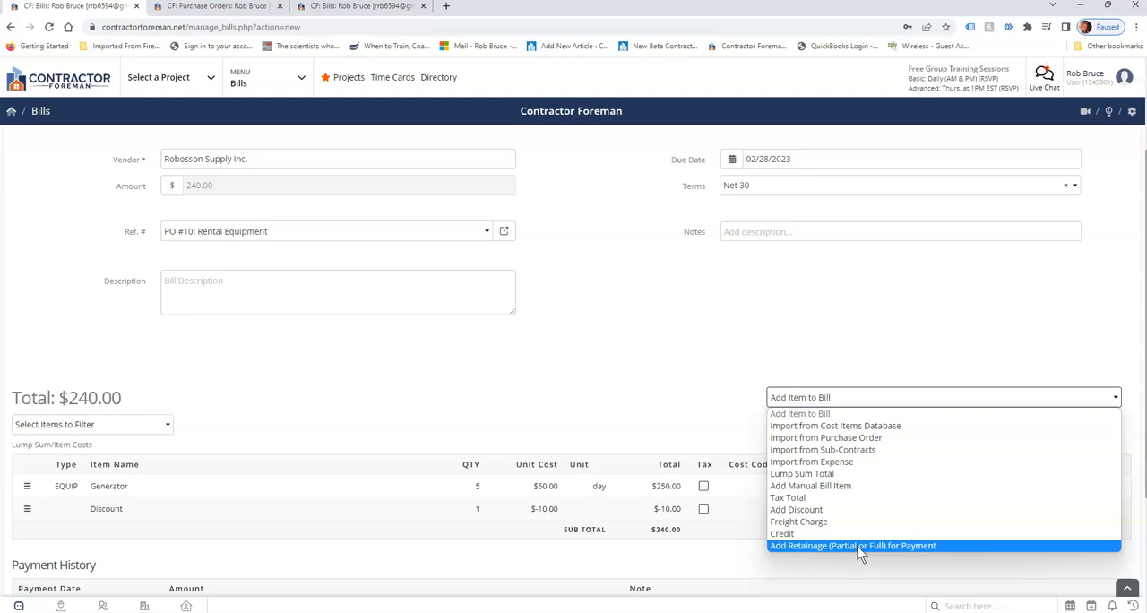
{"action": "left_click", "coordinate": [606, 266]}
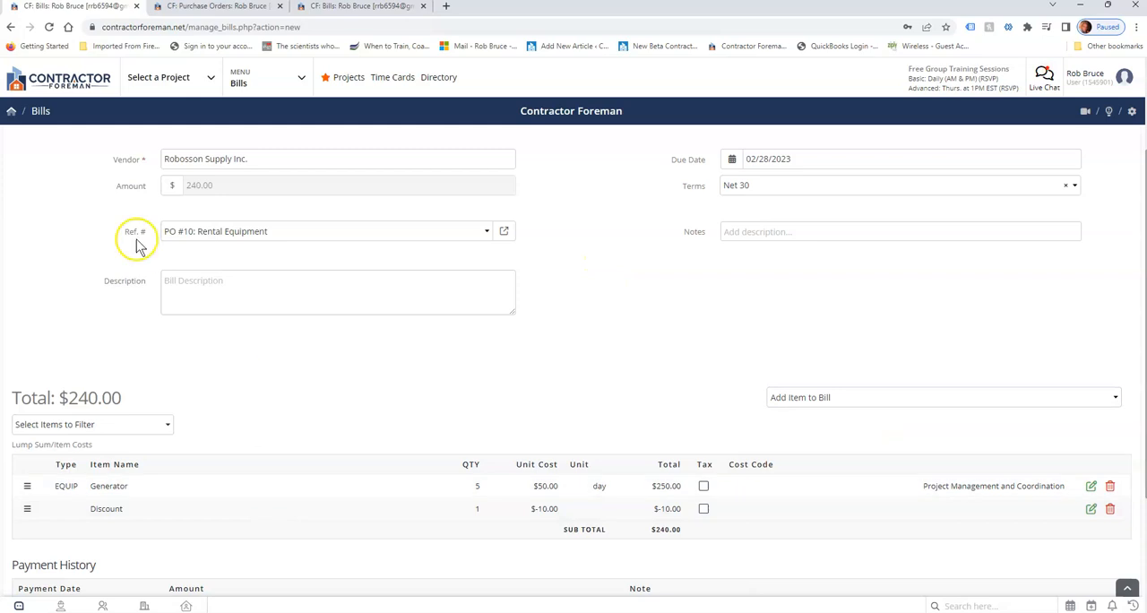
{"action": "scroll", "coordinate": [699, 348], "scroll_direction": "down", "scroll_amount": 1}
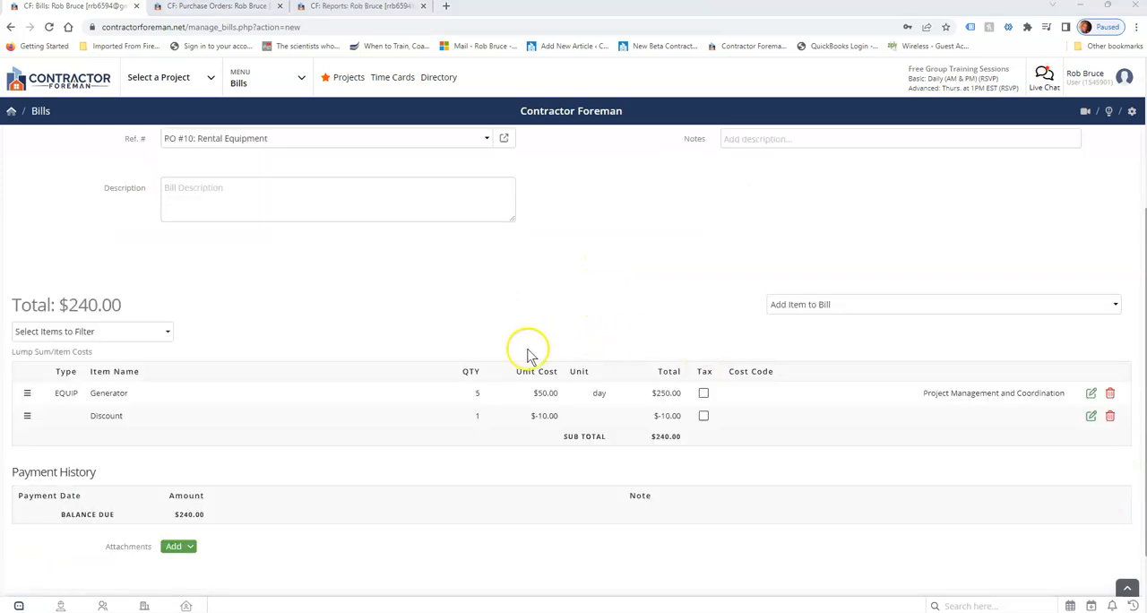
{"action": "left_click", "coordinate": [476, 415]}
{"action": "left_click_drag", "start_coordinate": [549, 415], "coordinate": [675, 415]}
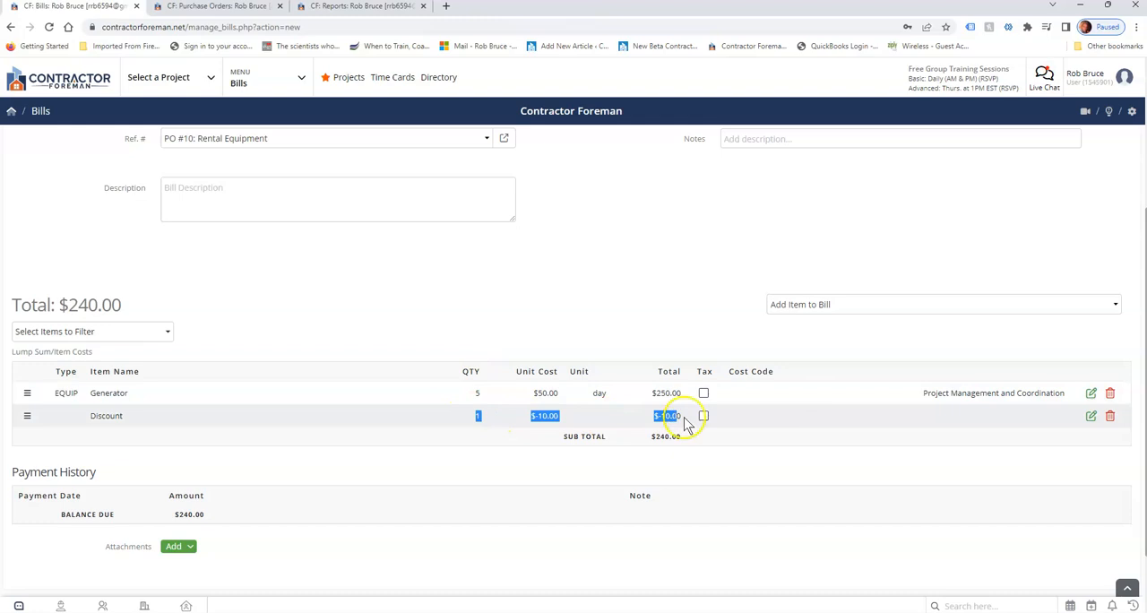
Start a manual bill item of type Material named Stainless Steel Sink.
{"action": "left_click", "coordinate": [823, 307]}
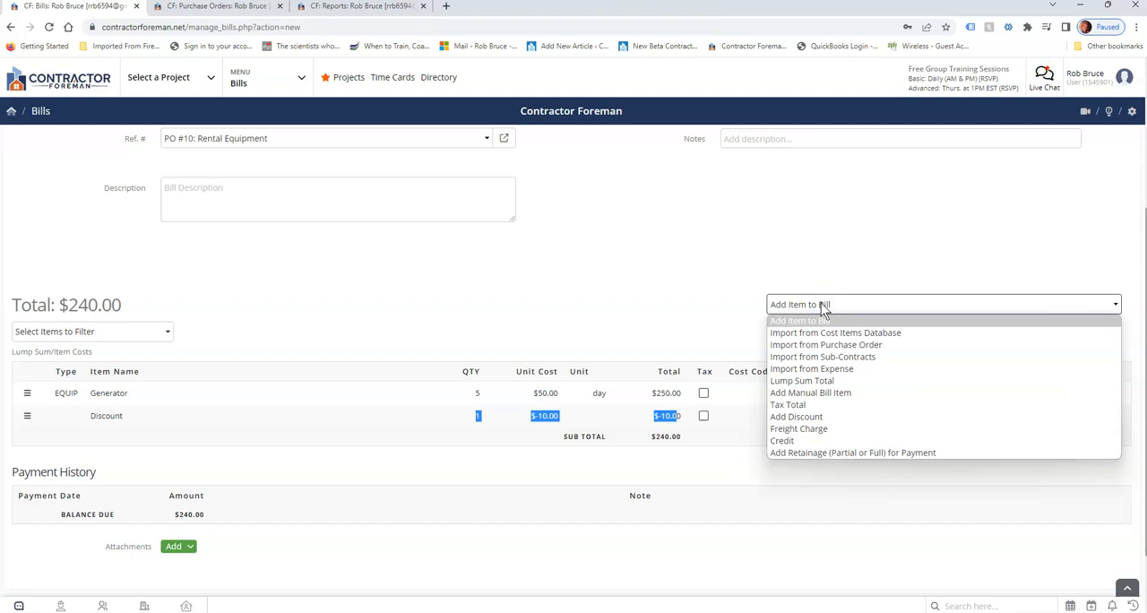
{"action": "left_click", "coordinate": [813, 395]}
{"action": "left_click", "coordinate": [521, 255]}
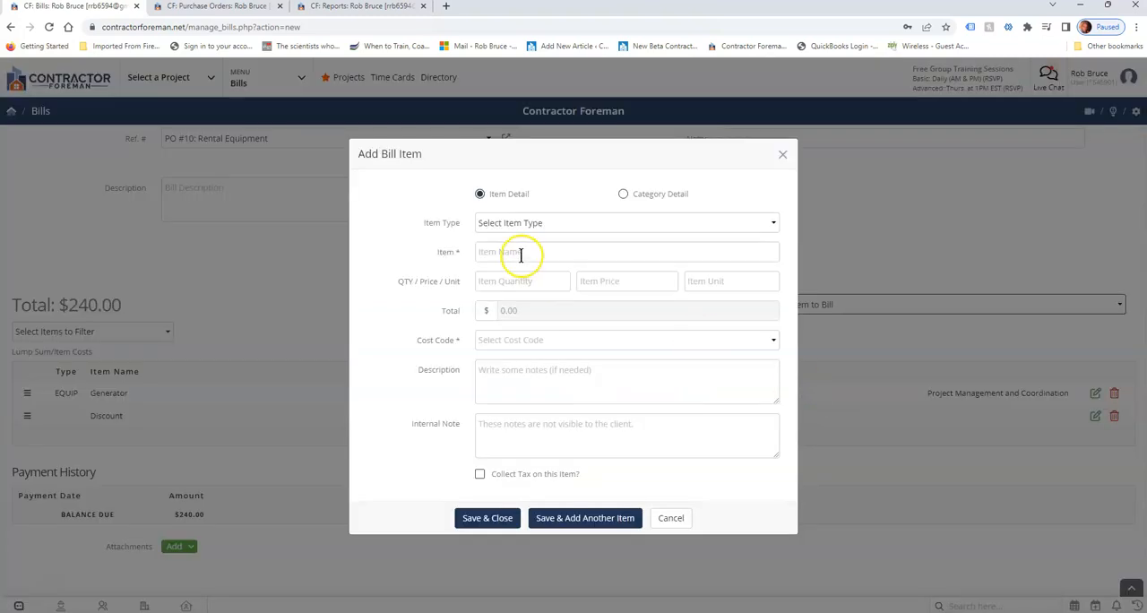
{"action": "left_click", "coordinate": [508, 223]}
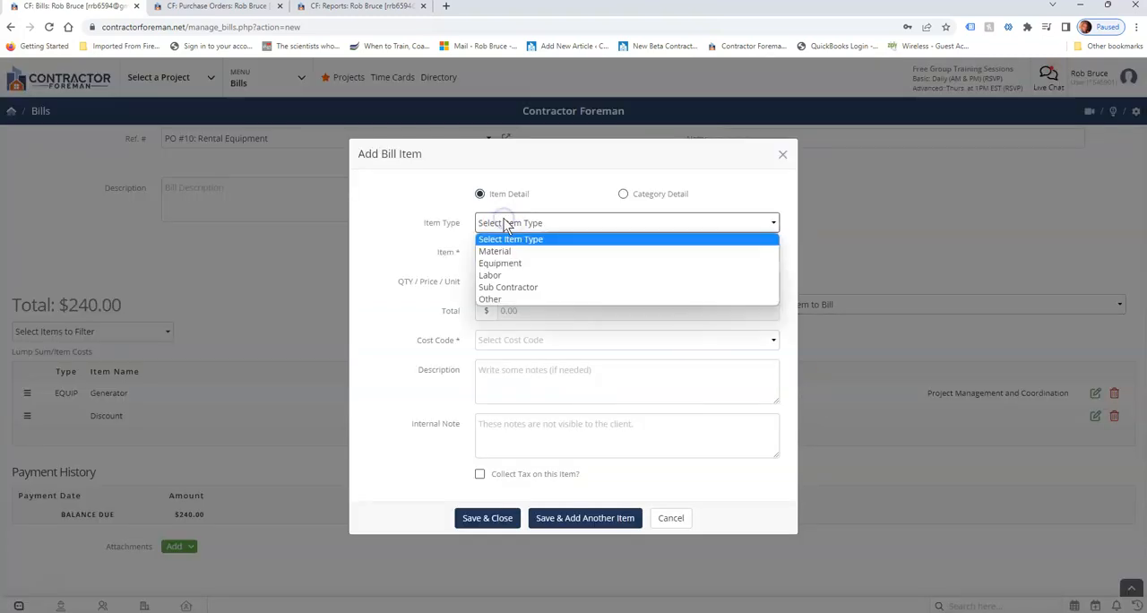
{"action": "left_click", "coordinate": [507, 252]}
{"action": "left_click", "coordinate": [502, 251]}
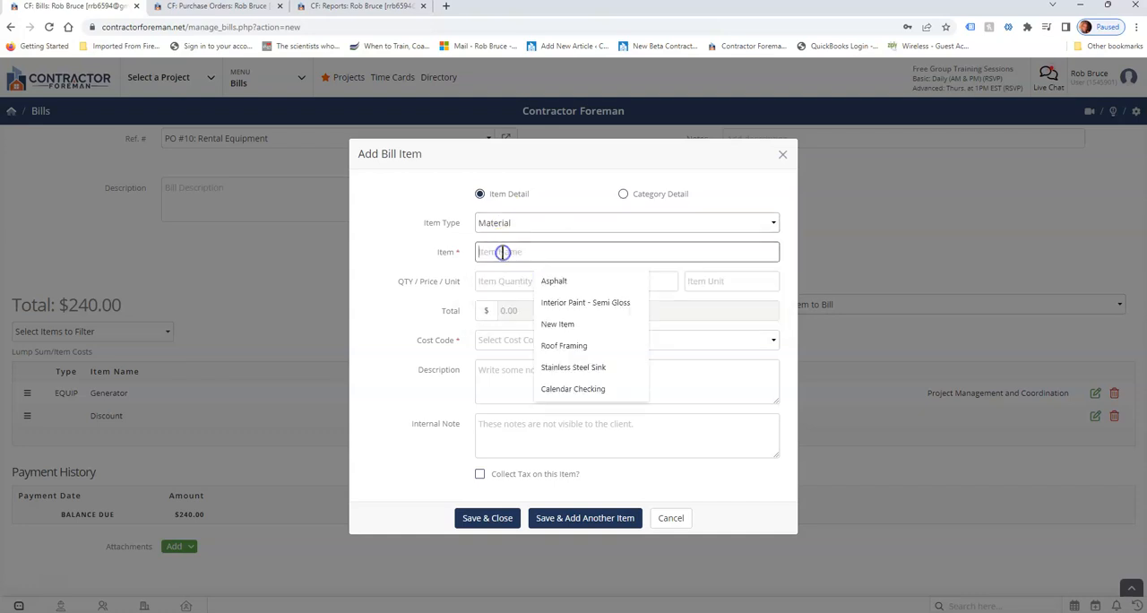
{"action": "left_click", "coordinate": [573, 368]}
Set the sink item's quantity to -1, its price to 250 and its unit to ea.
{"action": "left_click", "coordinate": [524, 283]}
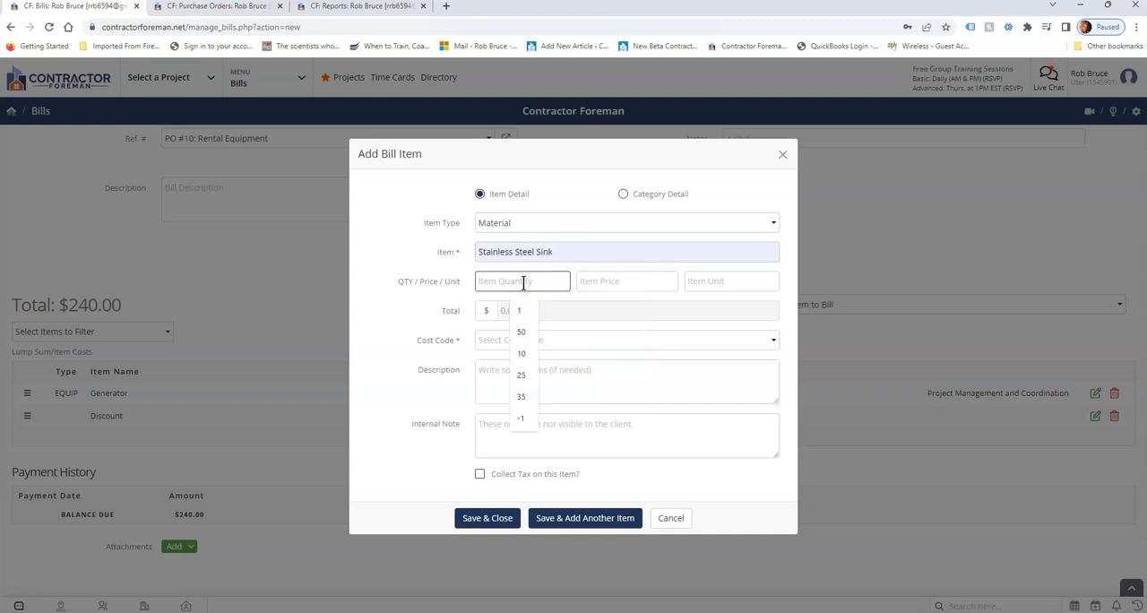
{"action": "type", "text": "-1"}
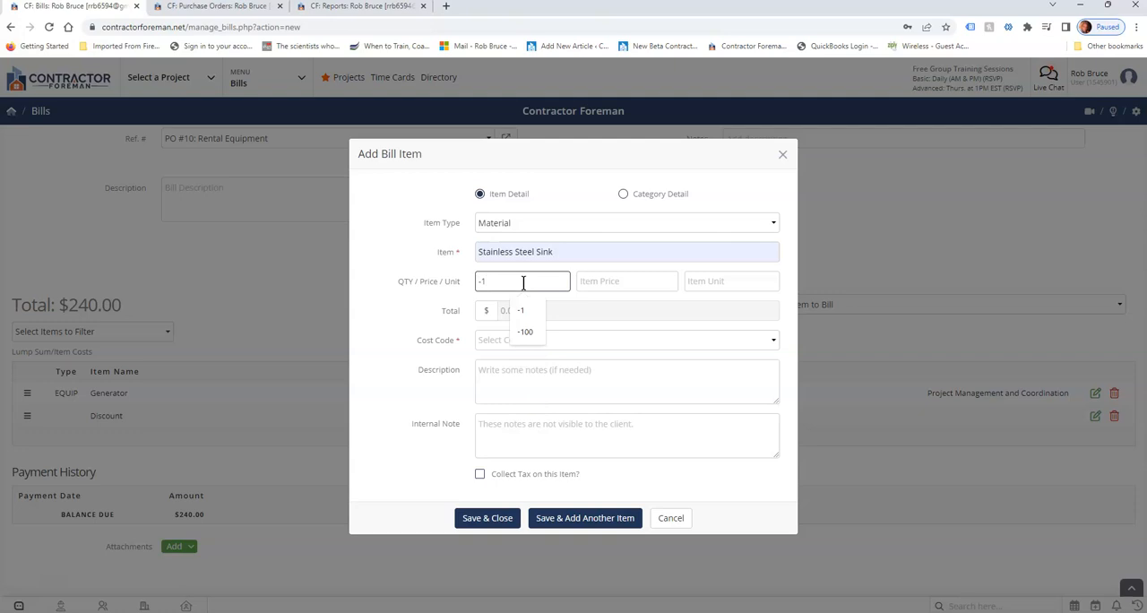
{"action": "key", "text": "BackSpace"}
{"action": "left_click", "coordinate": [622, 280]}
{"action": "type", "text": "250"}
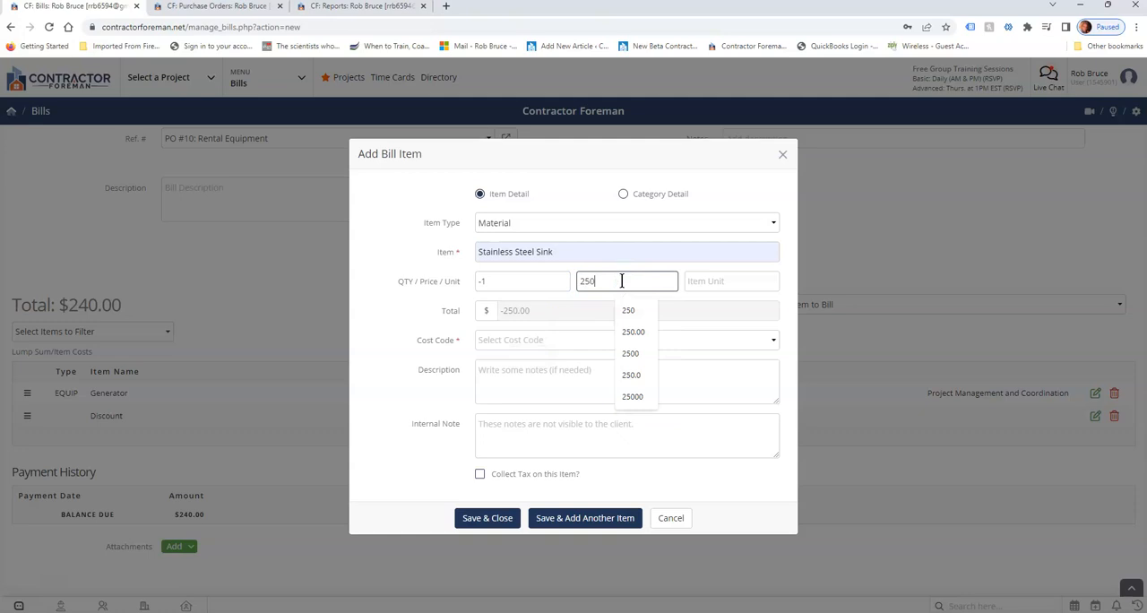
{"action": "left_click", "coordinate": [717, 281]}
{"action": "type", "text": "ea"}
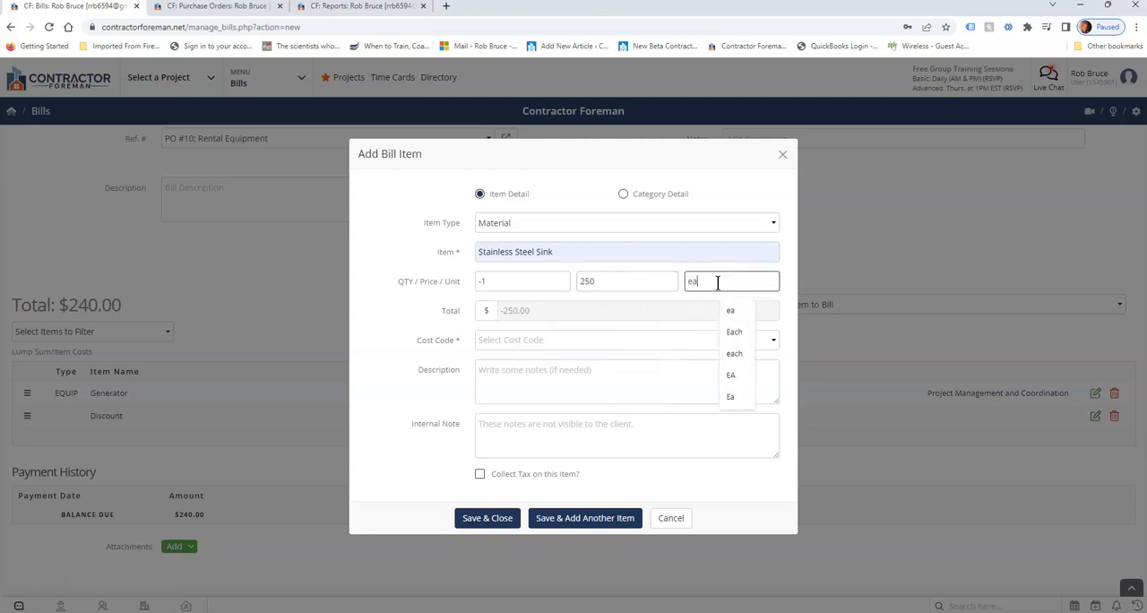
Assign the Baths (15418-100) cost code to the Stainless Steel Sink item.
{"action": "left_click", "coordinate": [509, 347]}
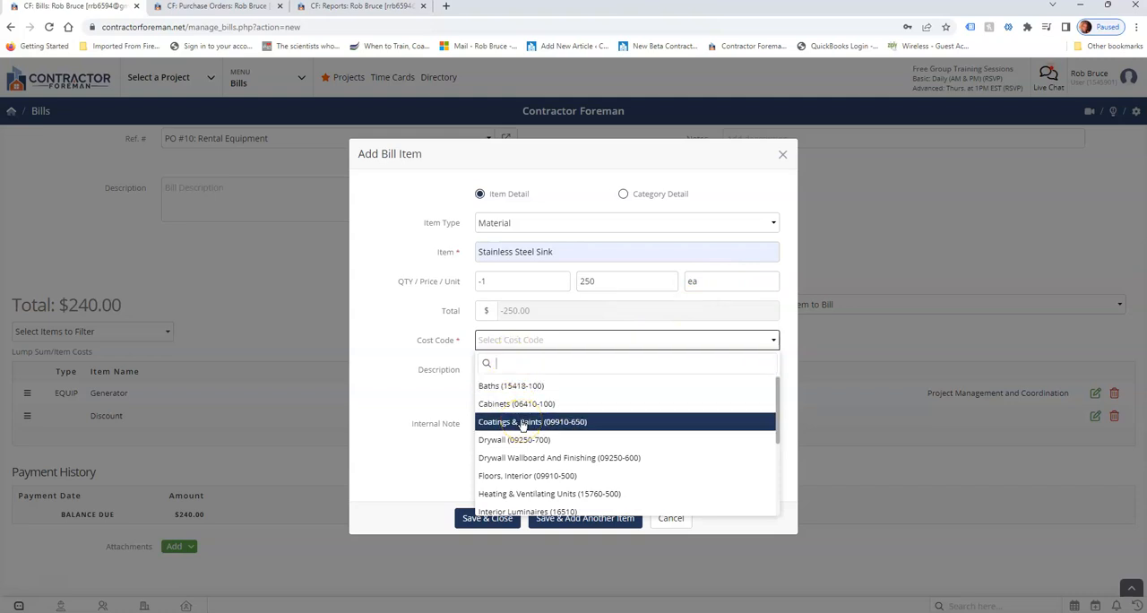
{"action": "type", "text": "sin"}
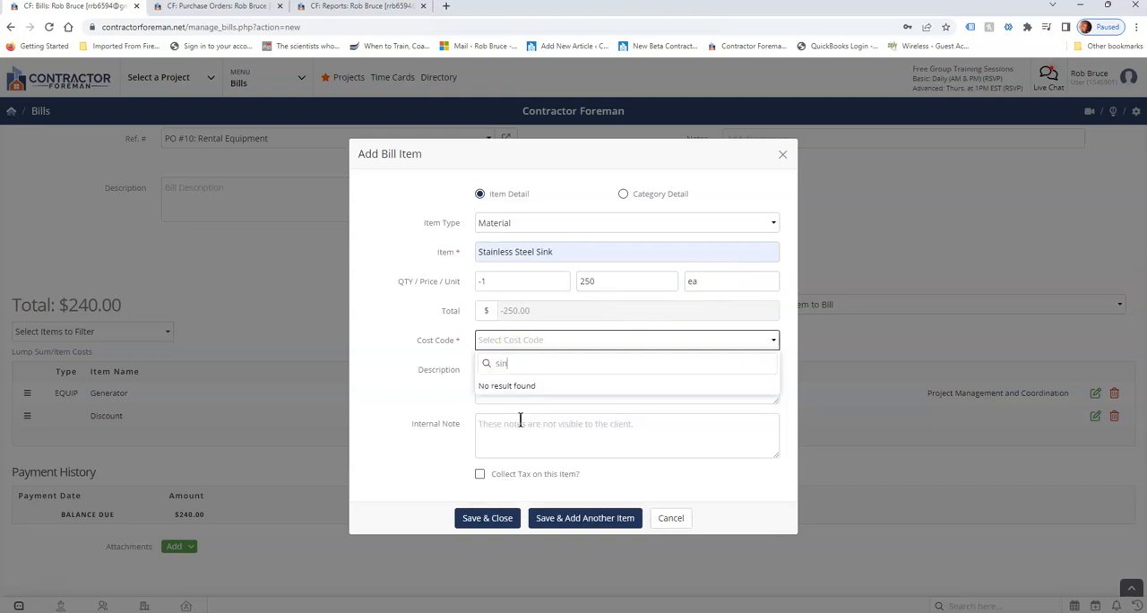
{"action": "key", "text": "BackSpace"}
{"action": "key", "text": "BackSpace"}
{"action": "key", "text": "BackSpace"}
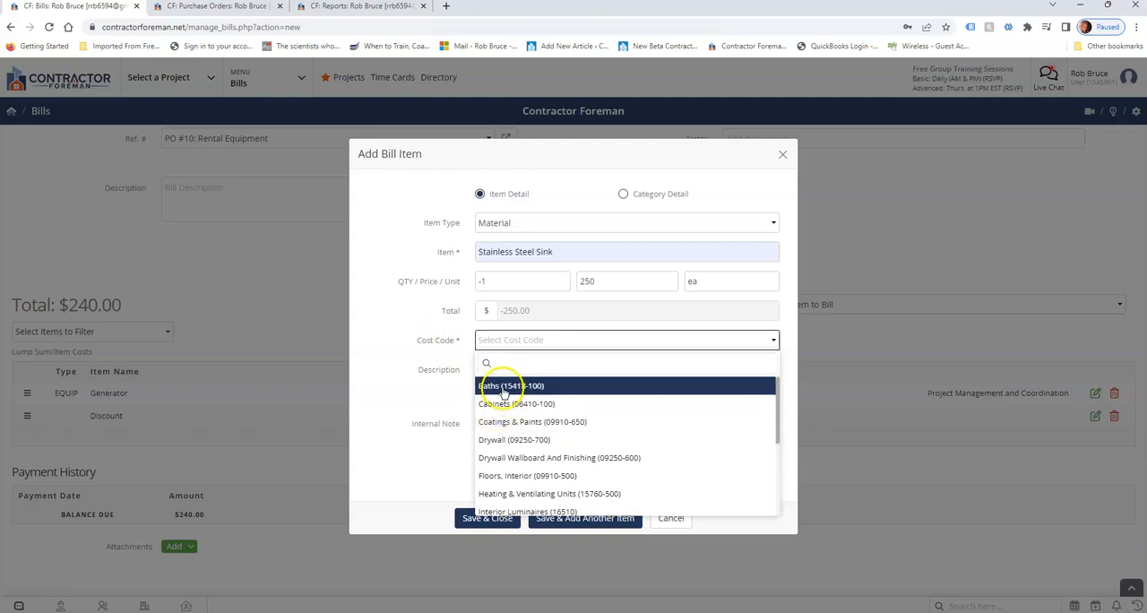
{"action": "left_click", "coordinate": [502, 387]}
{"action": "left_click", "coordinate": [503, 388]}
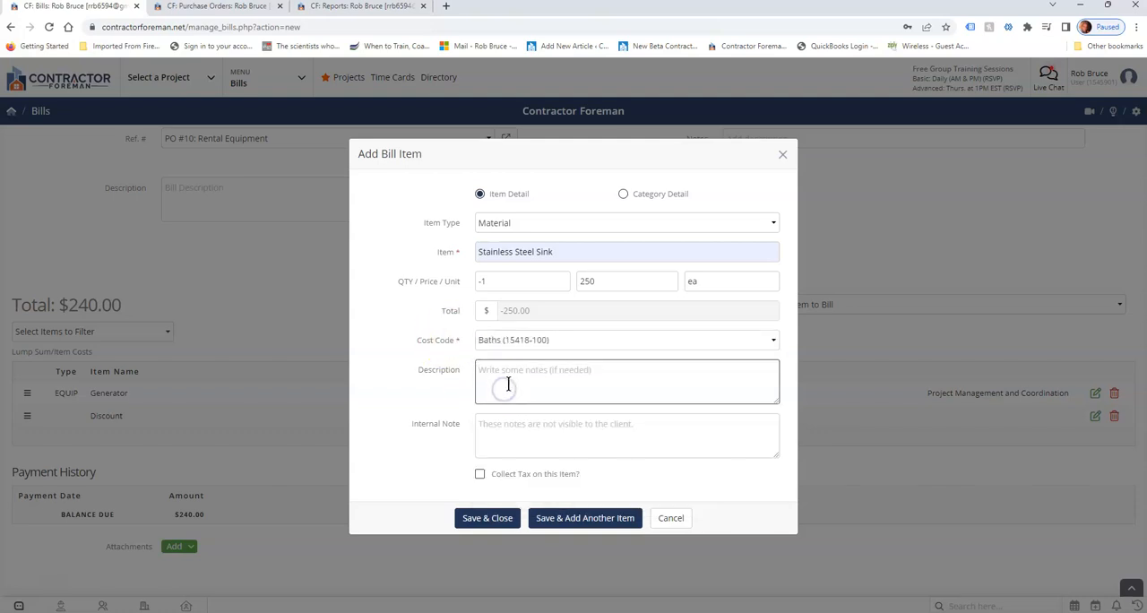
Try the tax collection option on the sink item and save the item to the bill.
{"action": "double_click", "coordinate": [435, 426]}
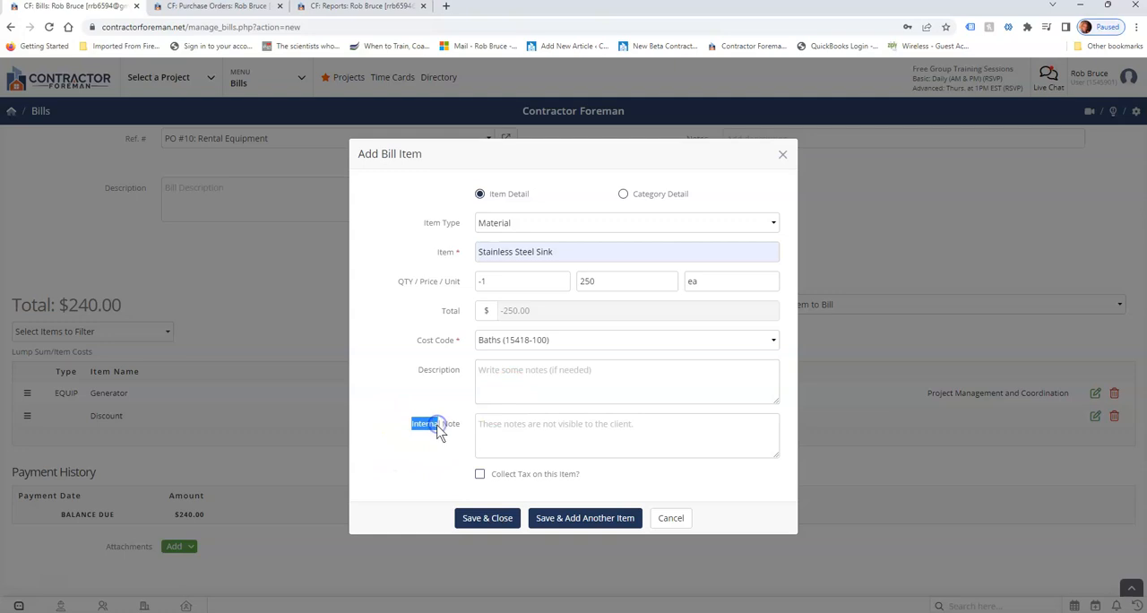
{"action": "left_click", "coordinate": [479, 474]}
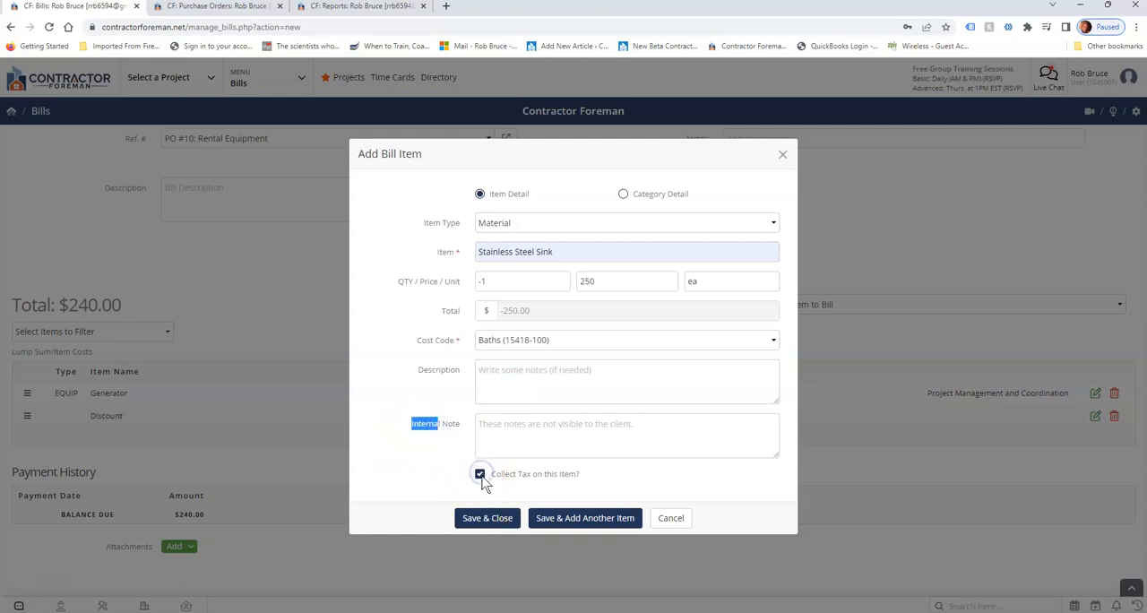
{"action": "left_click", "coordinate": [486, 519]}
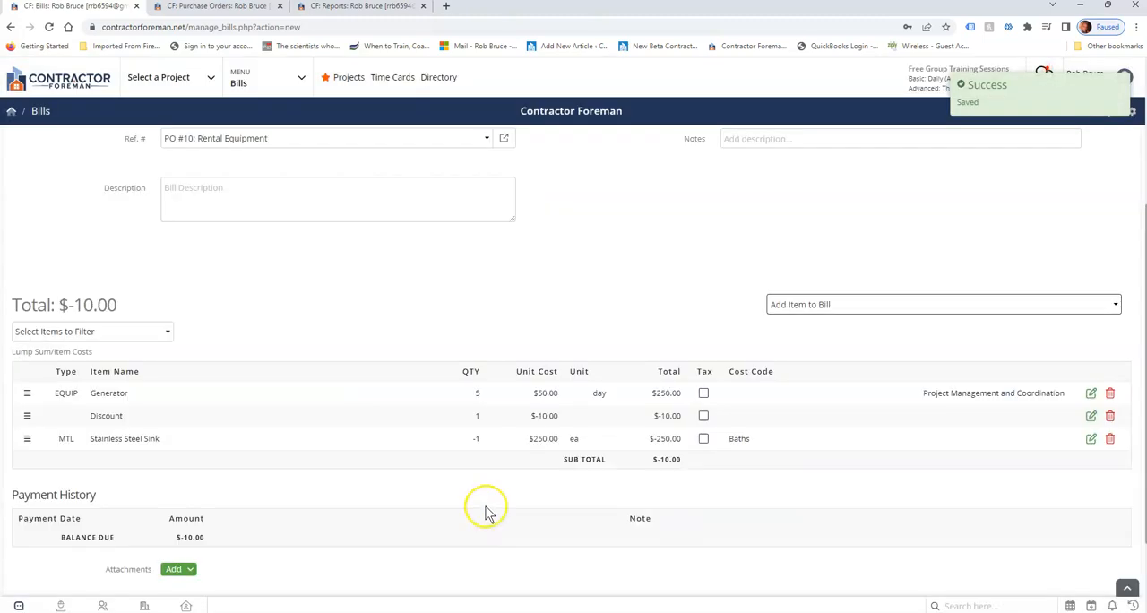
Review the returned sink's quantity, unit cost and total in the bill's item list.
{"action": "left_click_drag", "start_coordinate": [467, 438], "coordinate": [559, 440]}
{"action": "left_click_drag", "start_coordinate": [646, 440], "coordinate": [685, 451]}
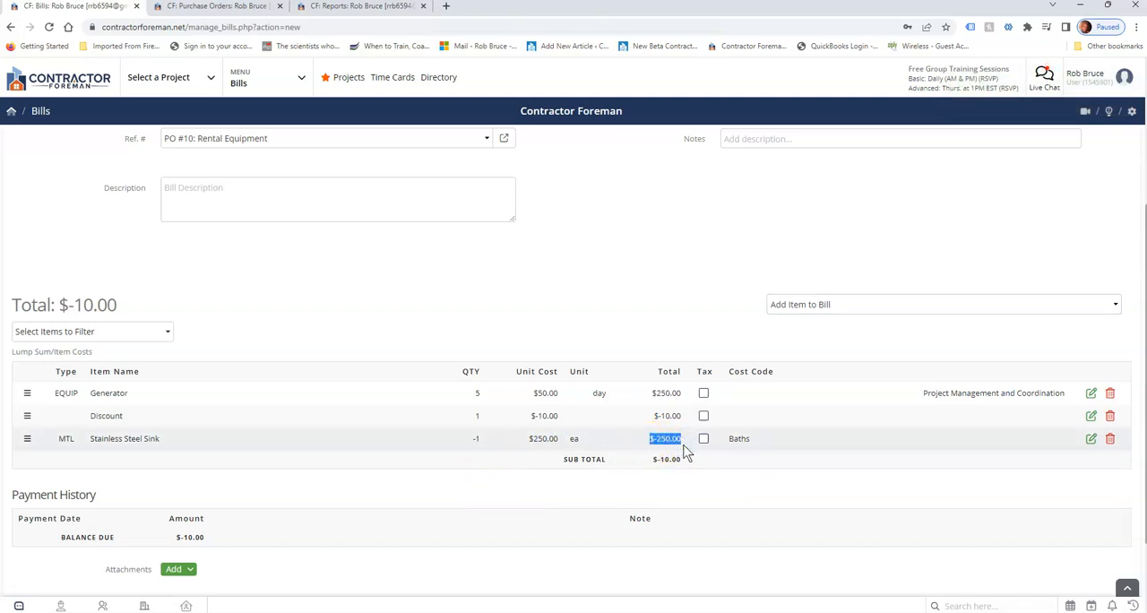
{"action": "left_click", "coordinate": [690, 446]}
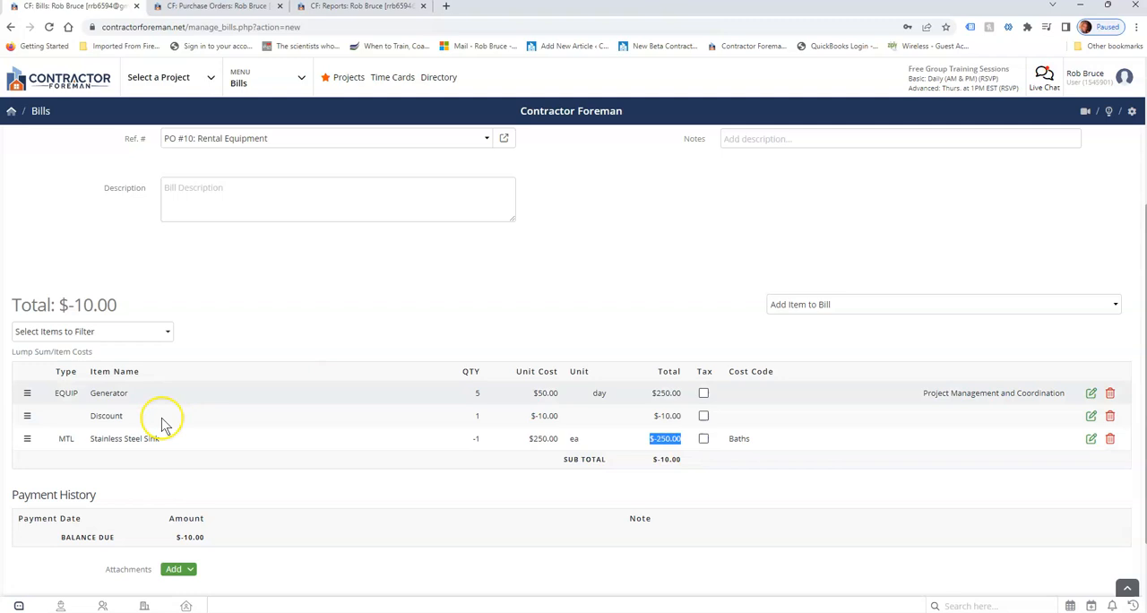
{"action": "left_click", "coordinate": [381, 292]}
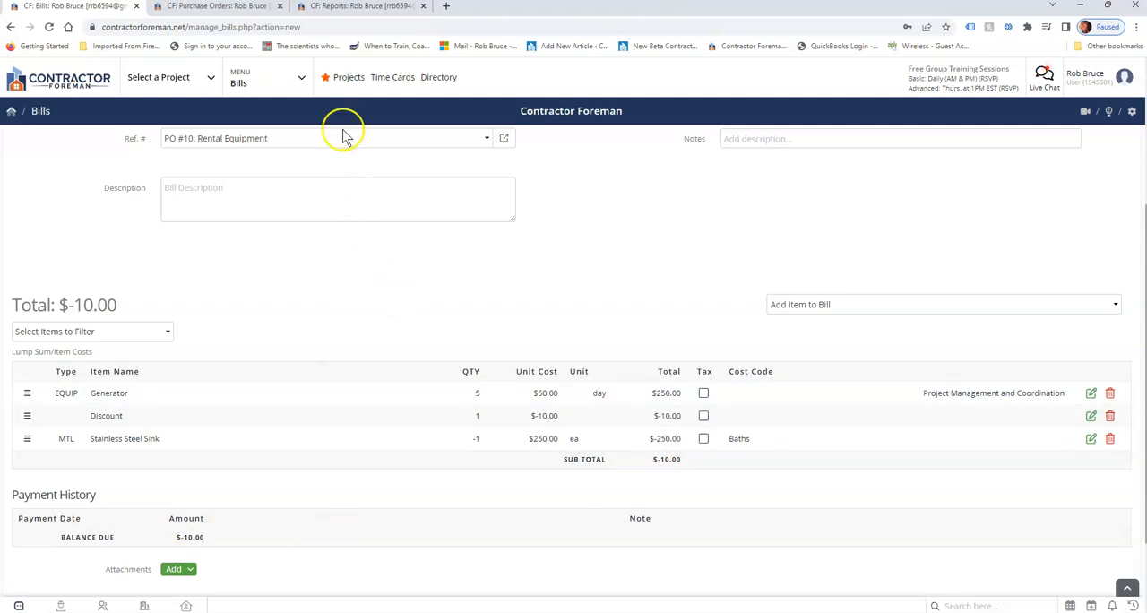
Switch to the Reports page and create a new custom Bills Report.
{"action": "left_click", "coordinate": [347, 10]}
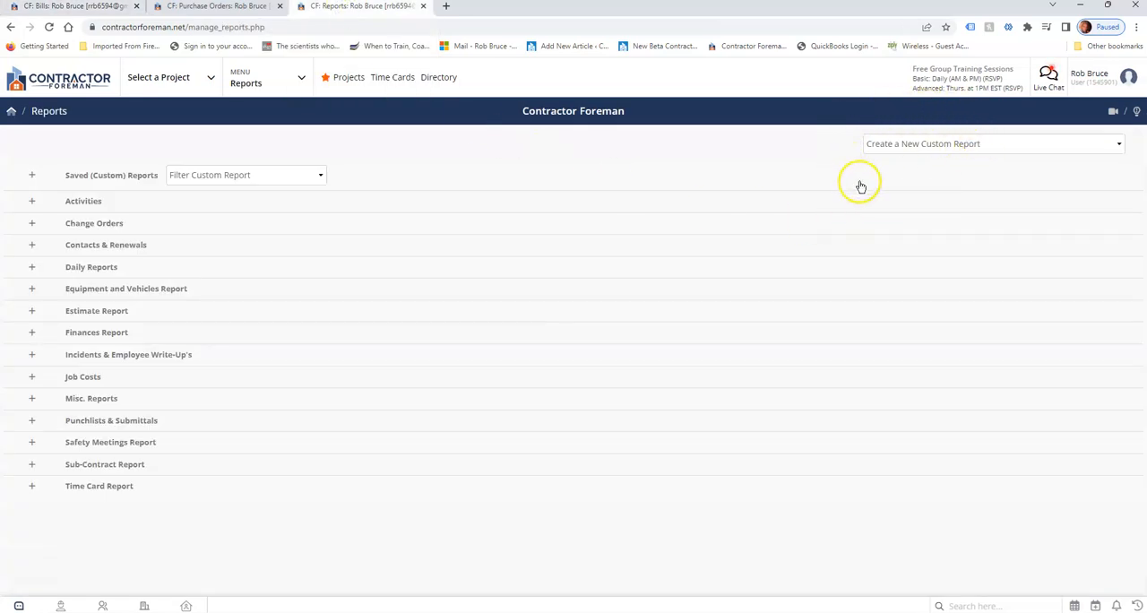
{"action": "left_click", "coordinate": [900, 146]}
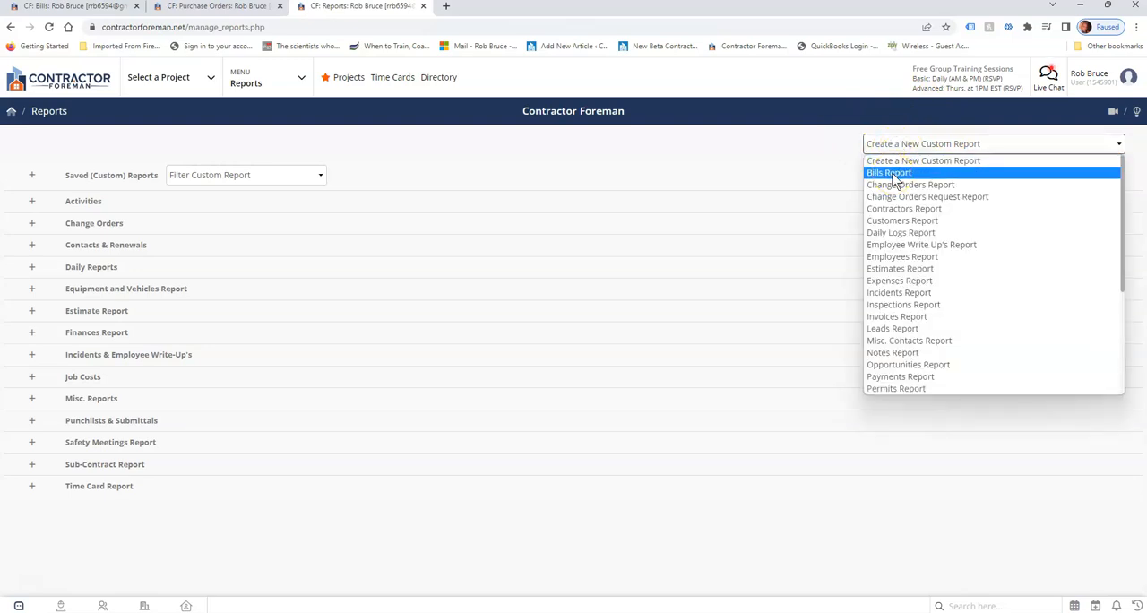
{"action": "left_click", "coordinate": [892, 174]}
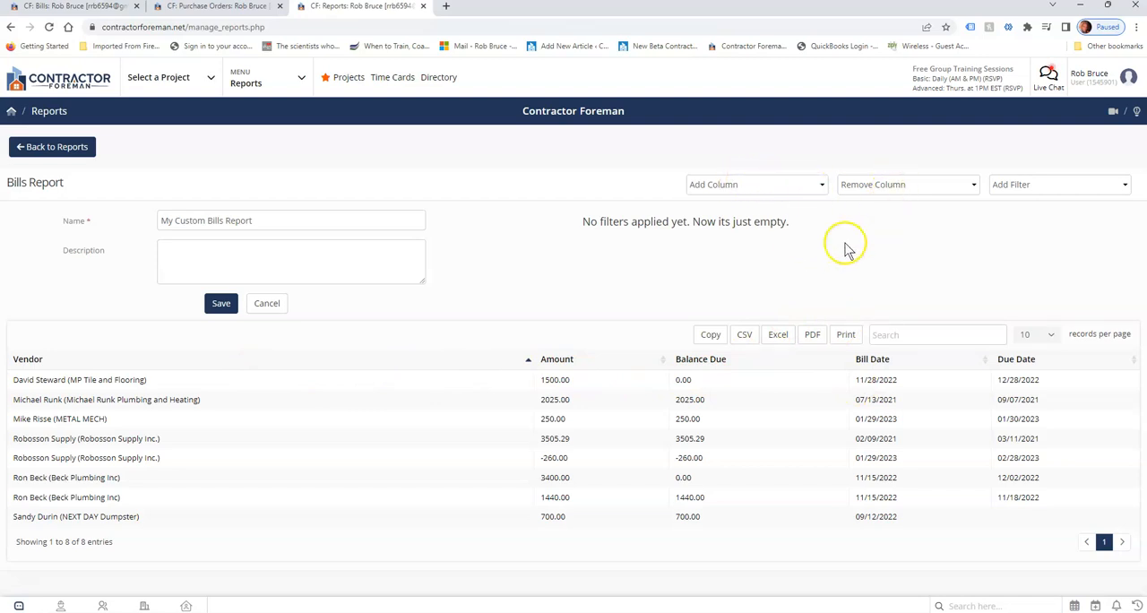
Add the Amount Paid and Ref. # columns to the bills report and check which columns can be removed.
{"action": "left_click", "coordinate": [770, 186]}
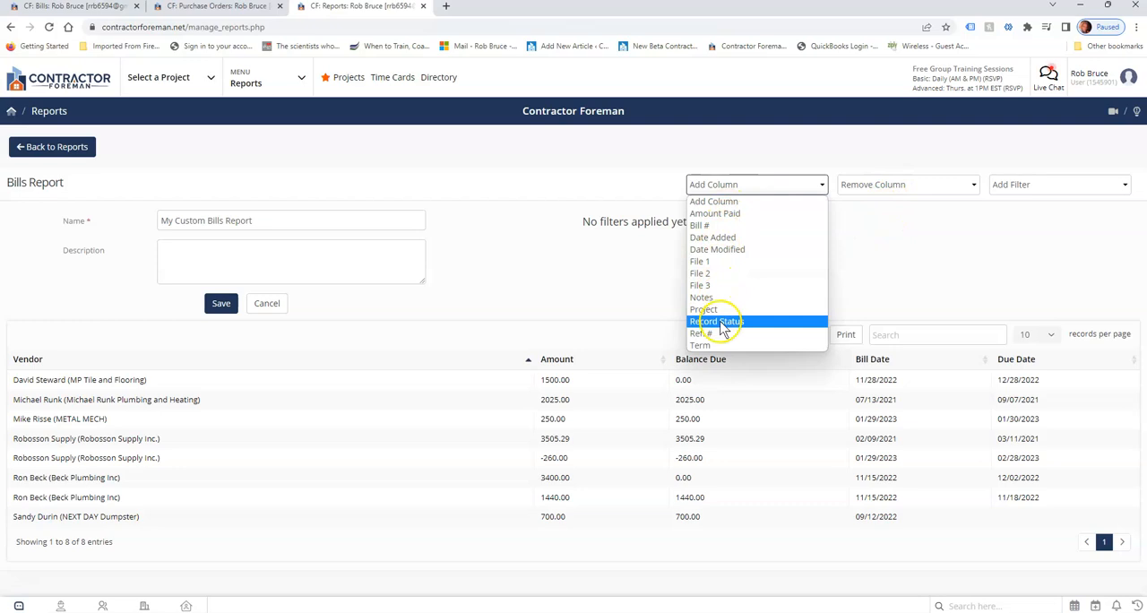
{"action": "left_click", "coordinate": [727, 215]}
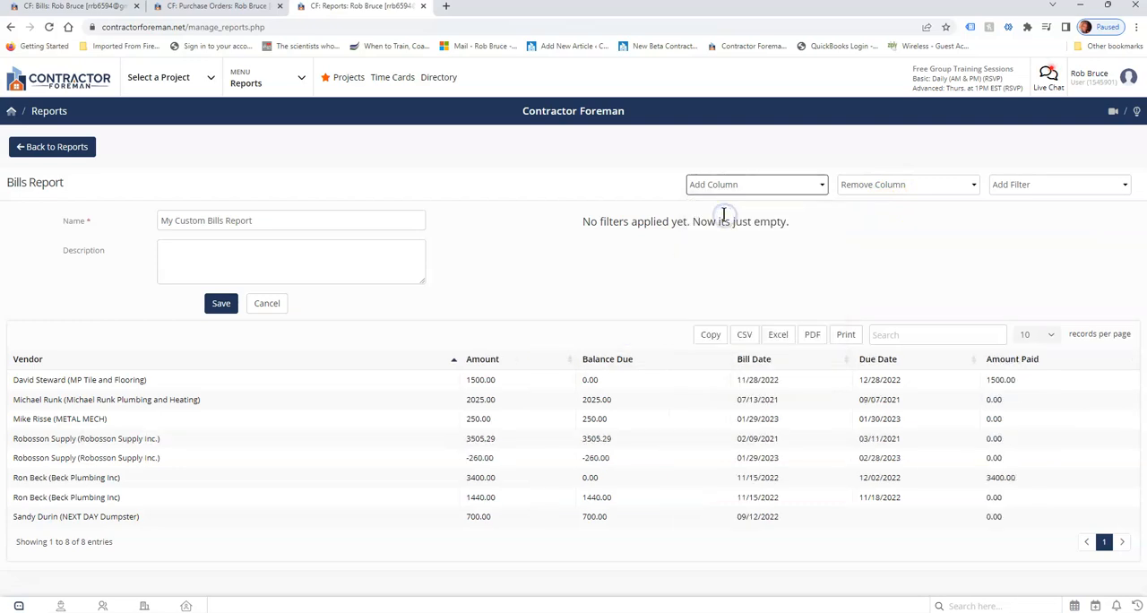
{"action": "left_click", "coordinate": [726, 188]}
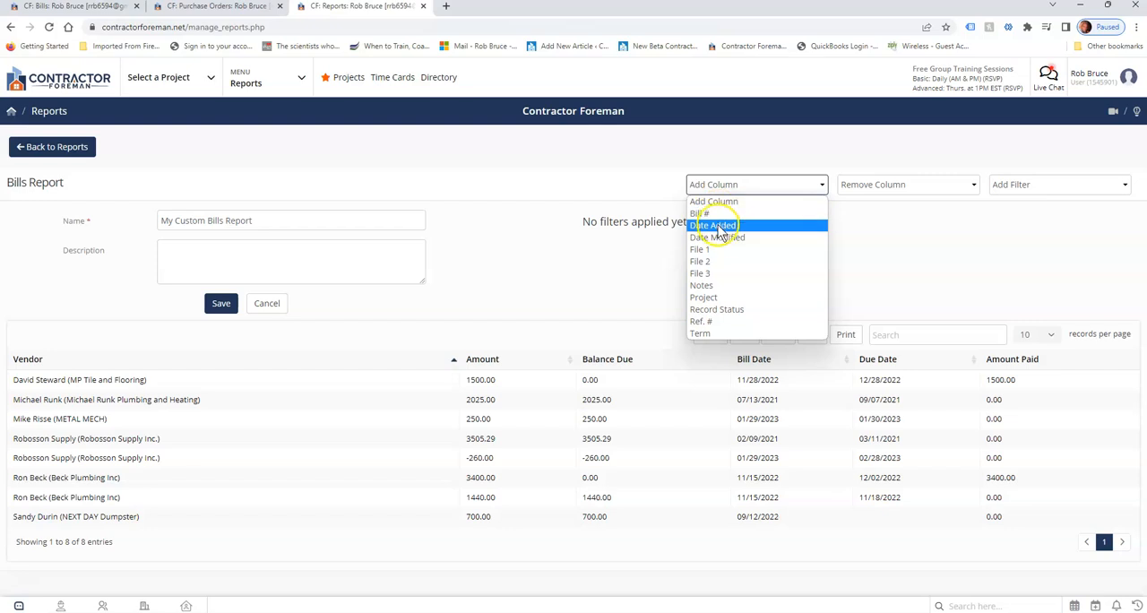
{"action": "left_click", "coordinate": [720, 325]}
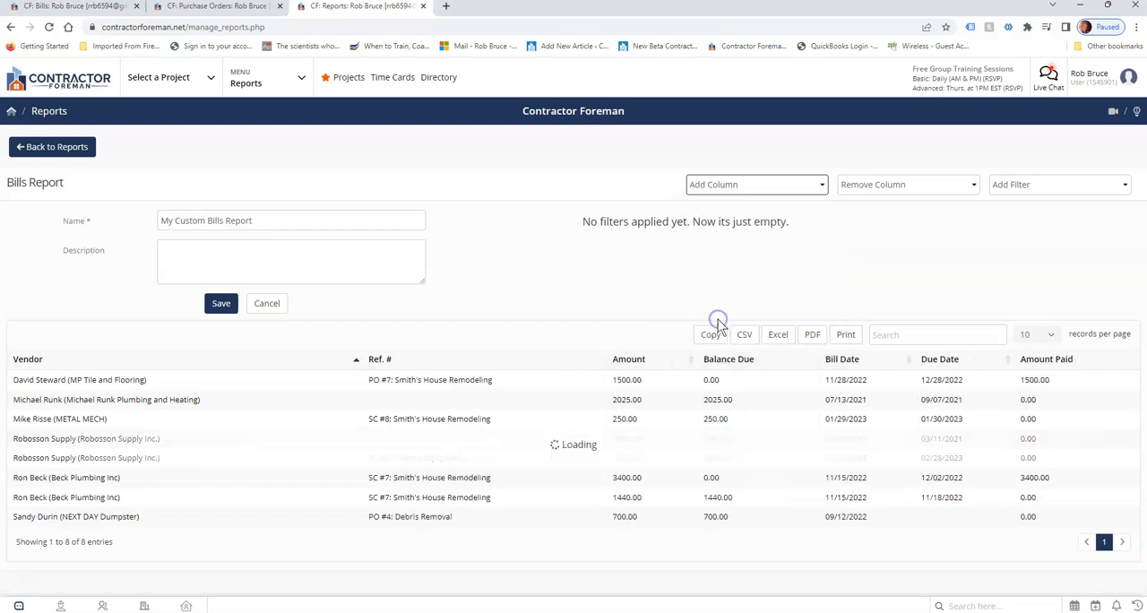
{"action": "left_click", "coordinate": [902, 186]}
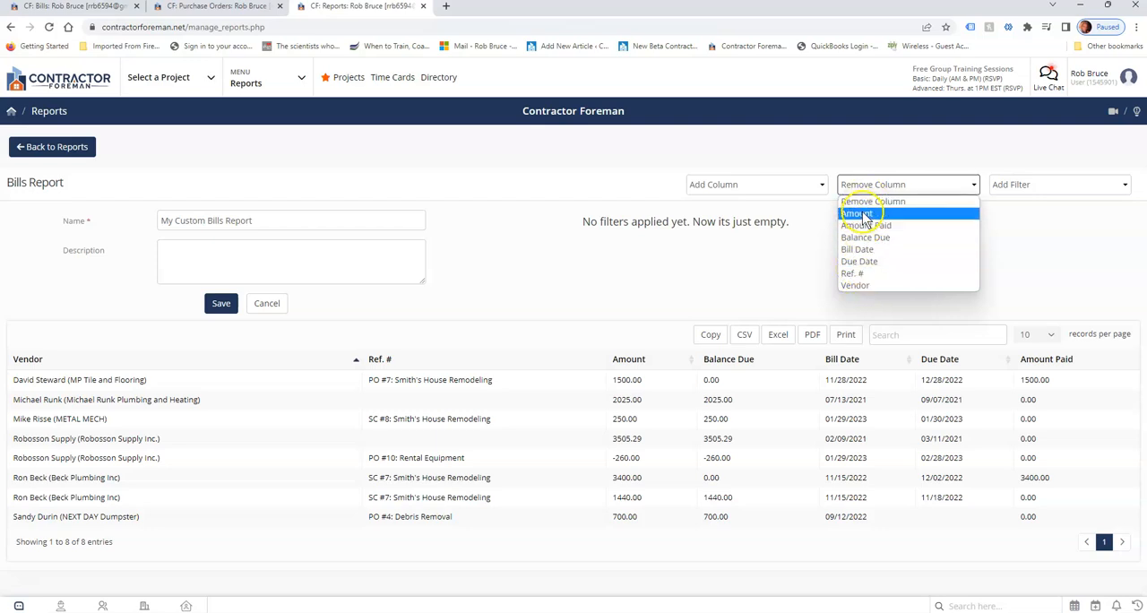
{"action": "left_click", "coordinate": [1018, 256]}
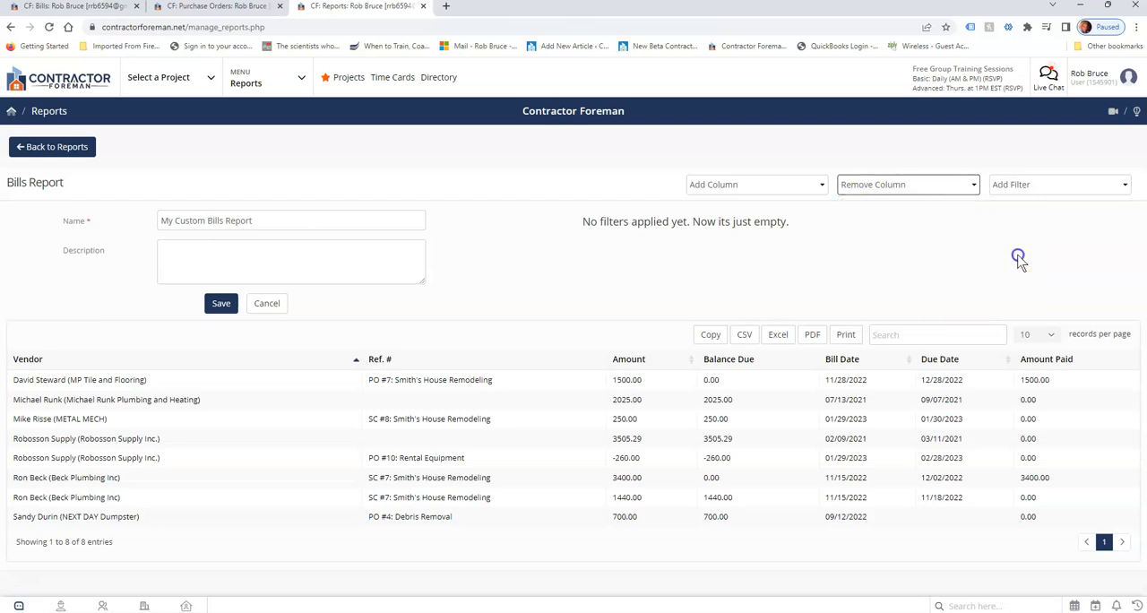
Add a Record Status filter set to Active to the bills report.
{"action": "left_click", "coordinate": [1035, 190]}
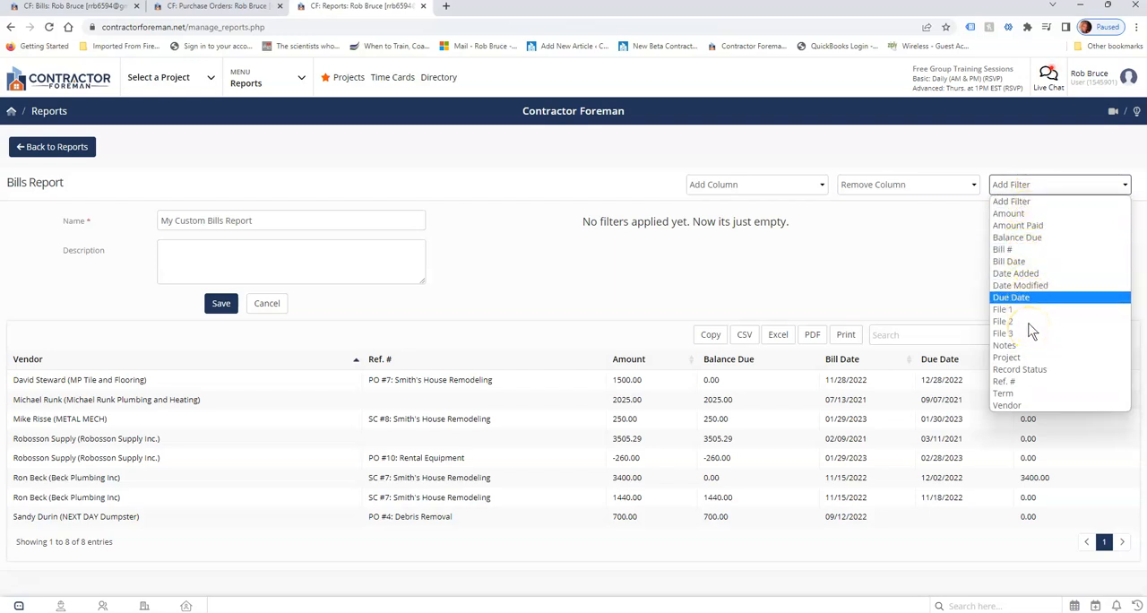
{"action": "left_click", "coordinate": [1031, 370]}
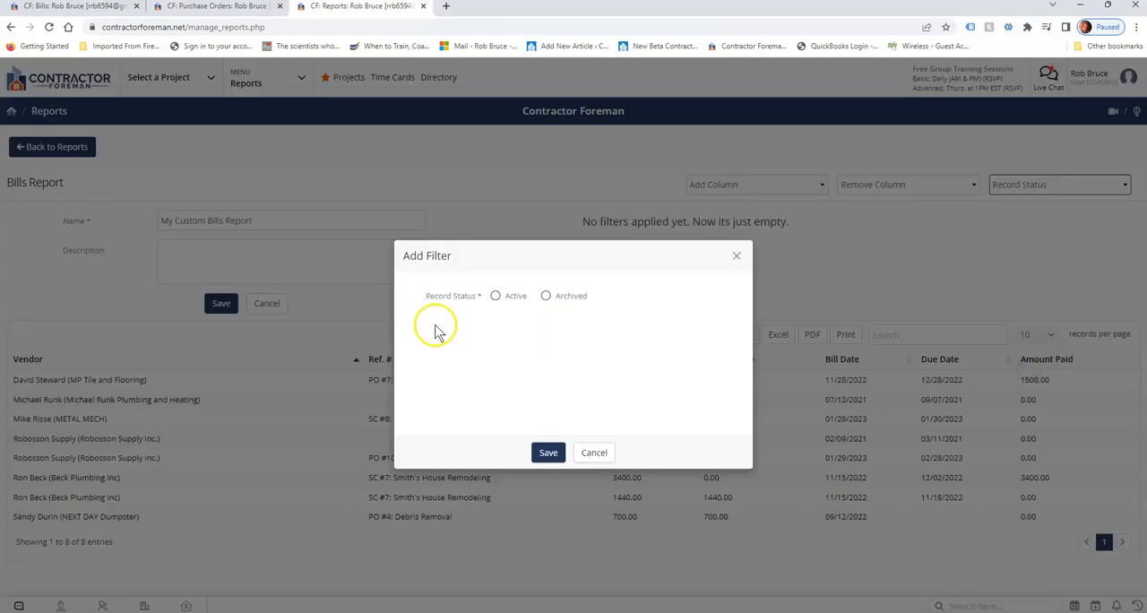
{"action": "left_click", "coordinate": [495, 297]}
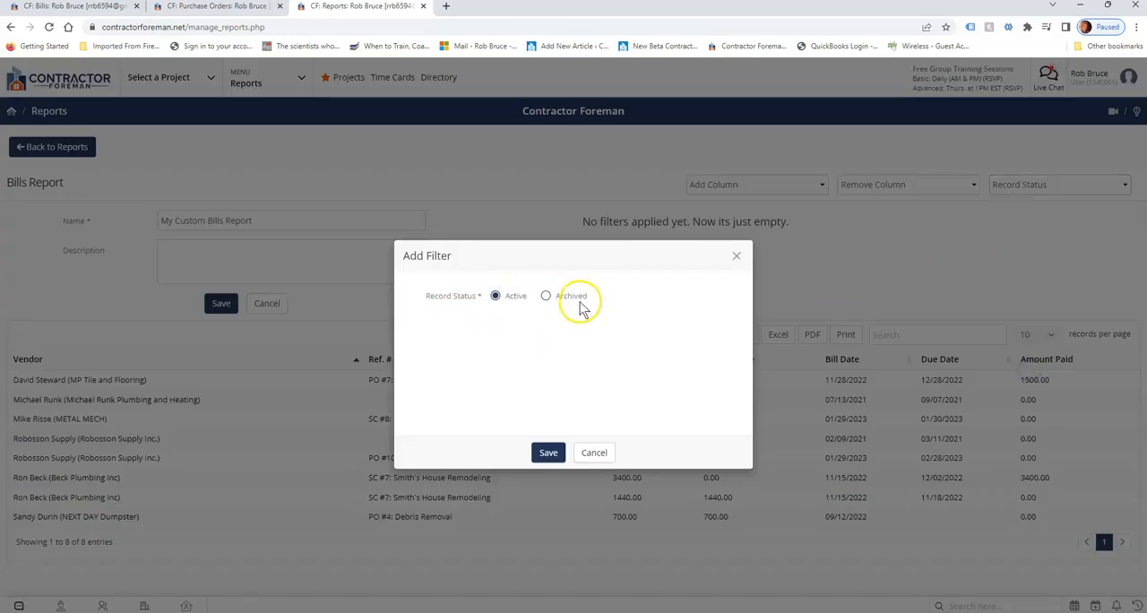
{"action": "left_click", "coordinate": [551, 454]}
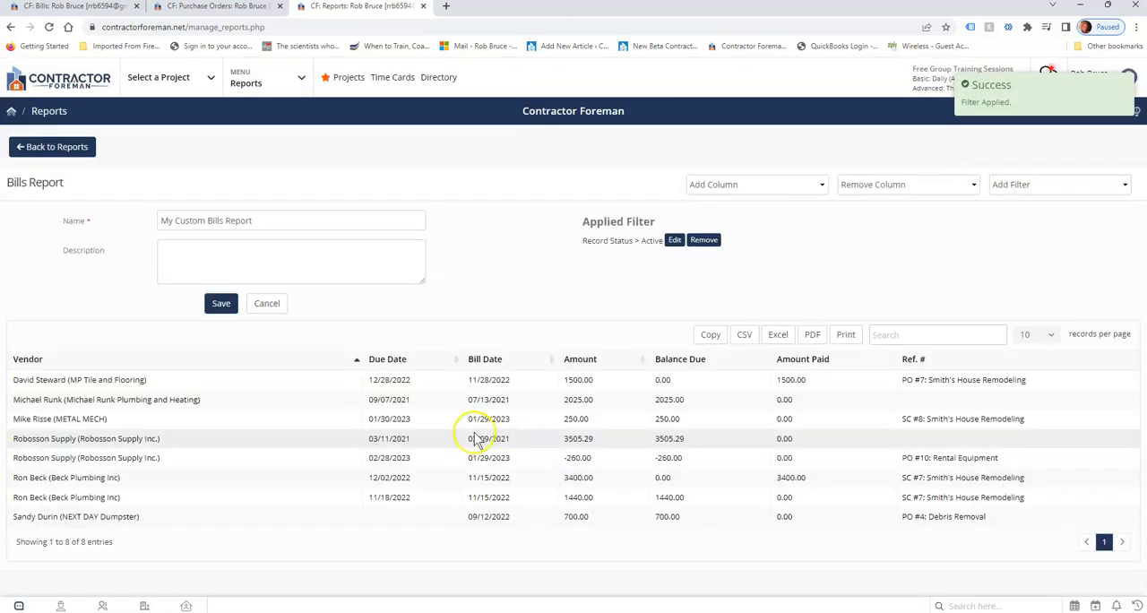
Save the report under the name My Custom Bills Report and return to the reports list.
{"action": "left_click_drag", "start_coordinate": [164, 222], "coordinate": [284, 228]}
{"action": "left_click", "coordinate": [204, 243]}
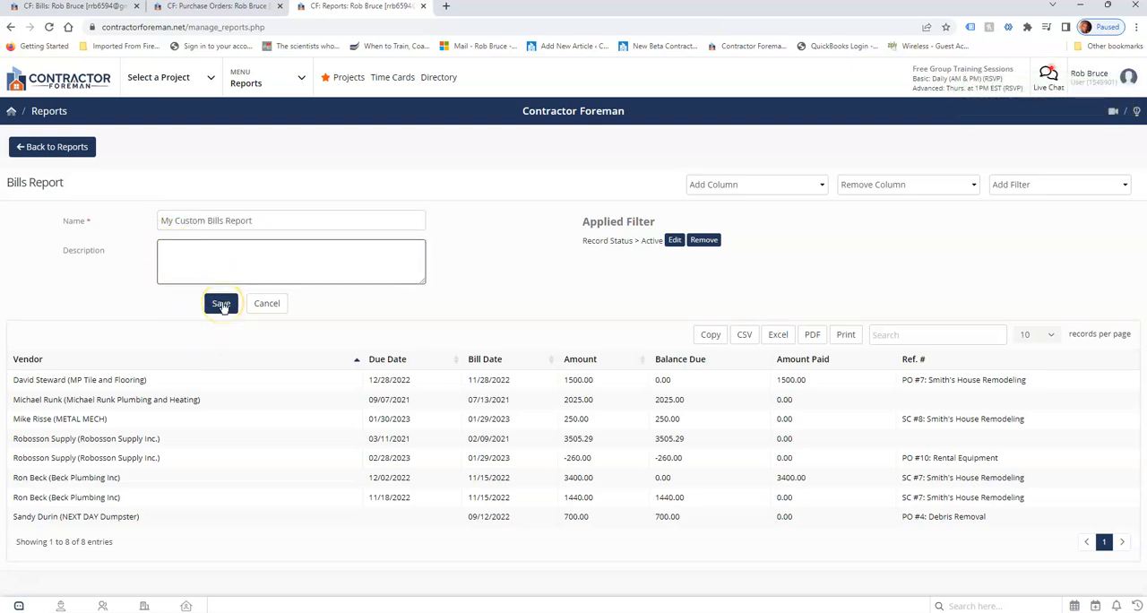
{"action": "left_click", "coordinate": [51, 146]}
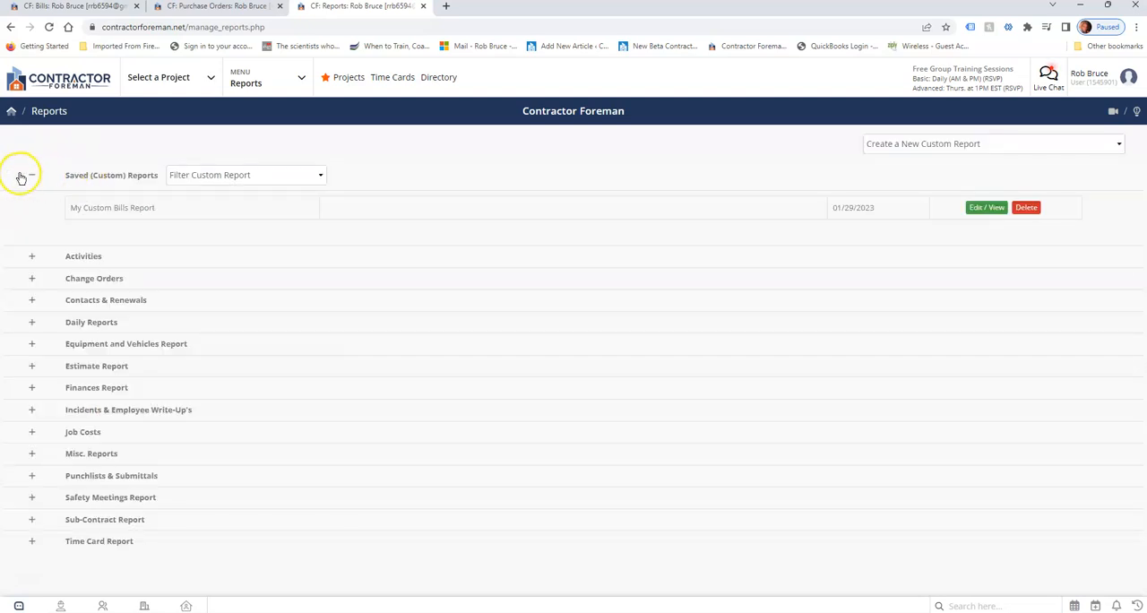
Filter the saved custom reports by Bills and locate My Custom Bills Report.
{"action": "left_click_drag", "start_coordinate": [75, 176], "coordinate": [134, 184]}
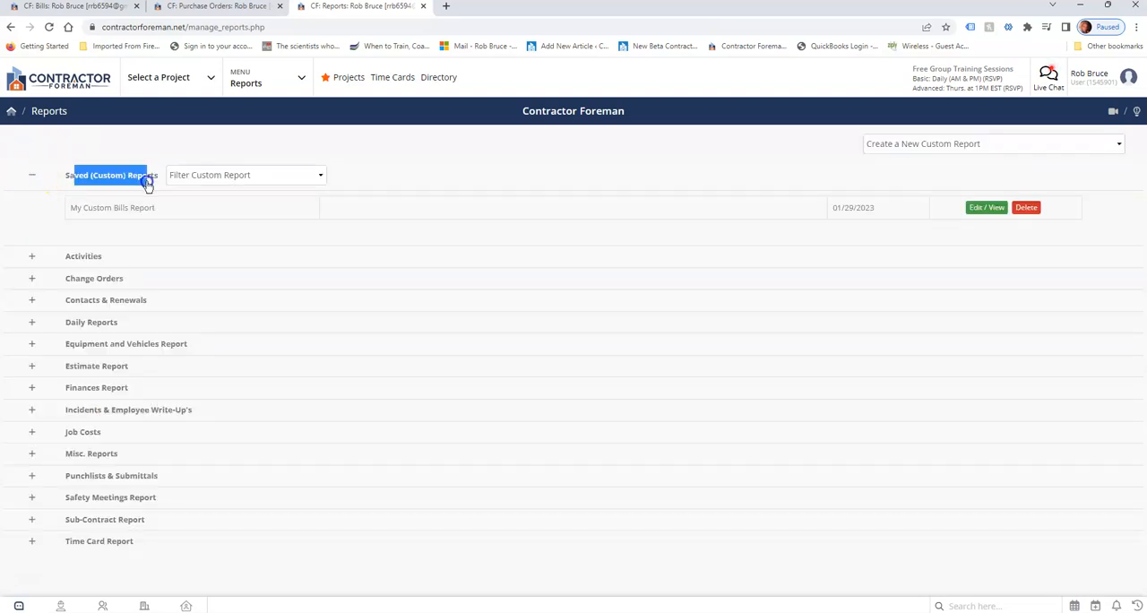
{"action": "left_click", "coordinate": [225, 176]}
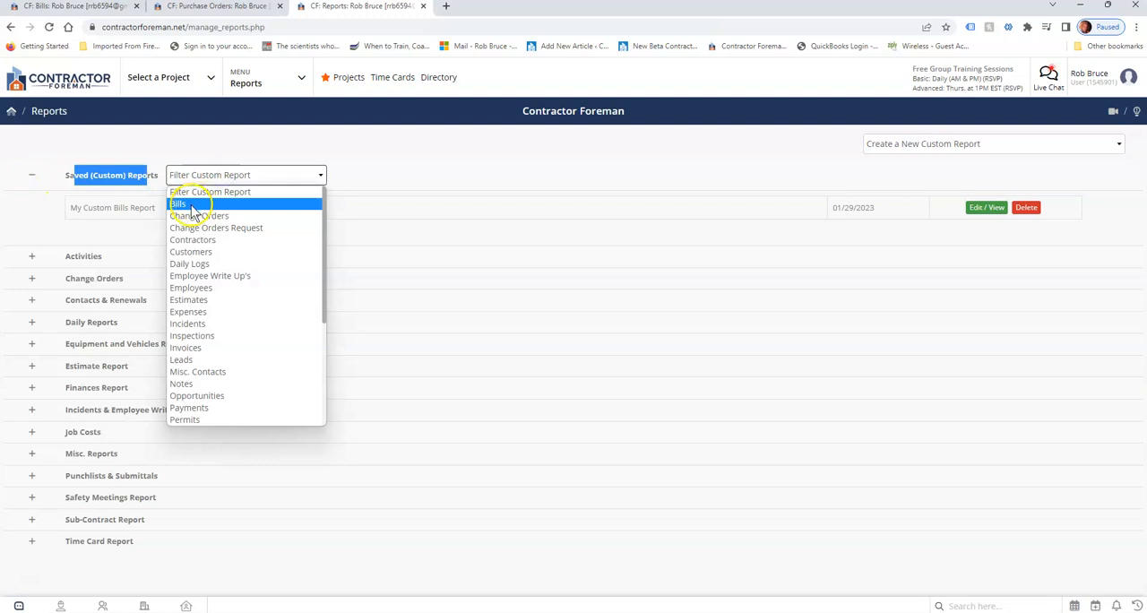
{"action": "left_click", "coordinate": [191, 206]}
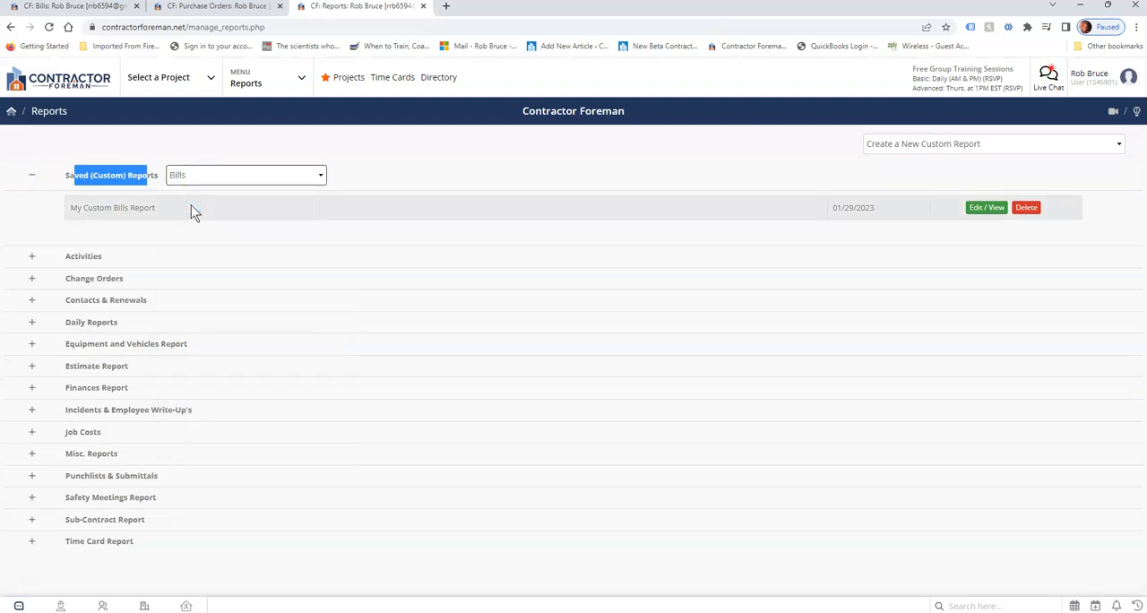
{"action": "left_click_drag", "start_coordinate": [84, 209], "coordinate": [143, 219]}
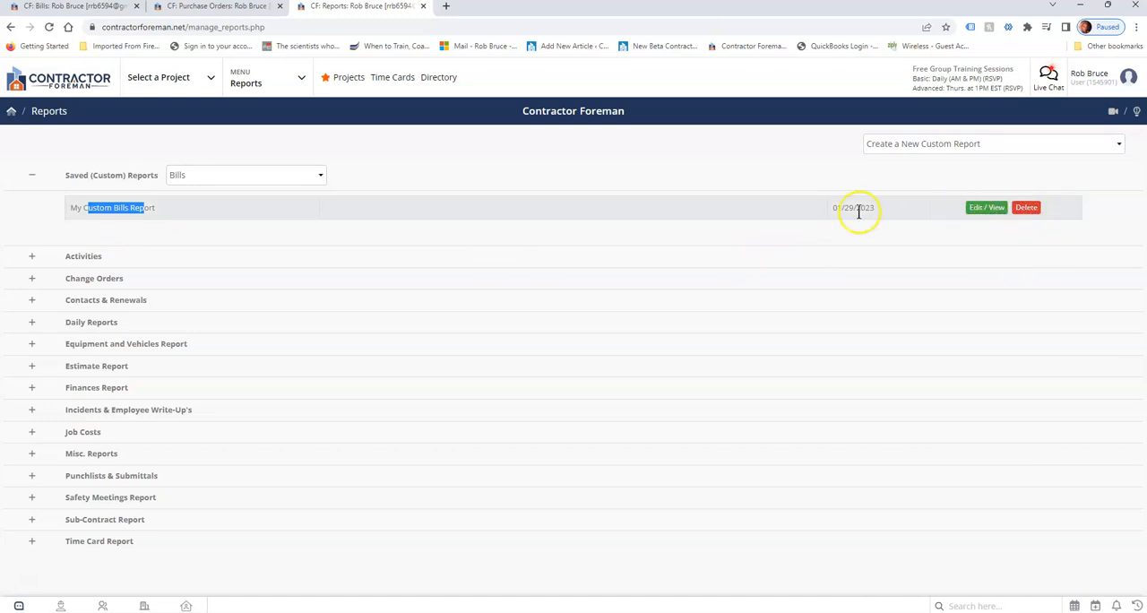
Go back to the open bill, filter its item list to Material and clear that filter.
{"action": "left_click", "coordinate": [68, 7]}
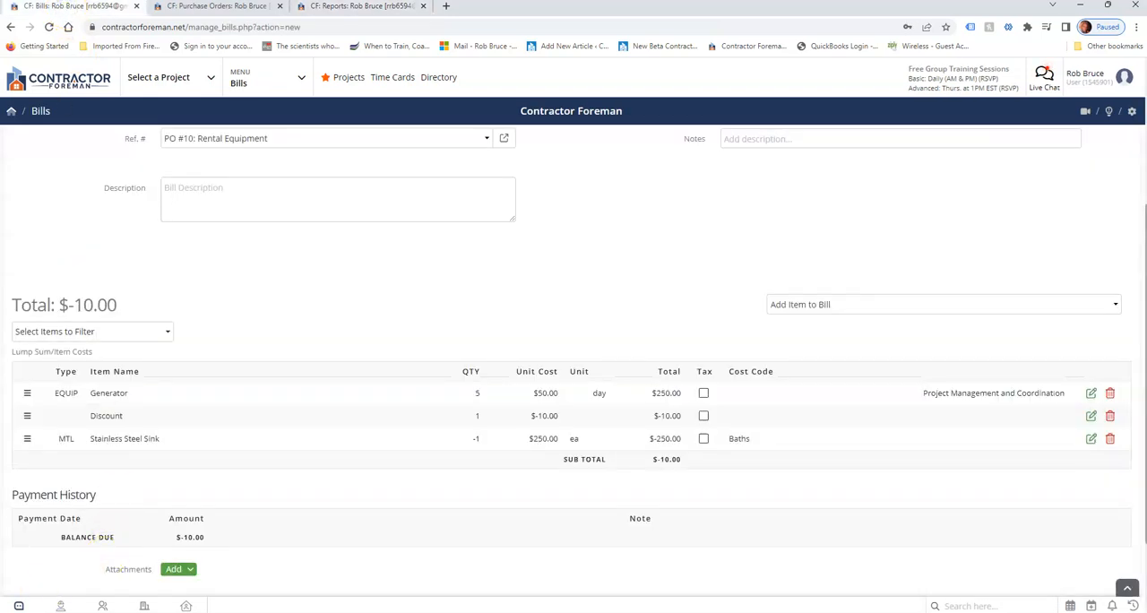
{"action": "scroll", "coordinate": [418, 397], "scroll_direction": "up", "scroll_amount": 1}
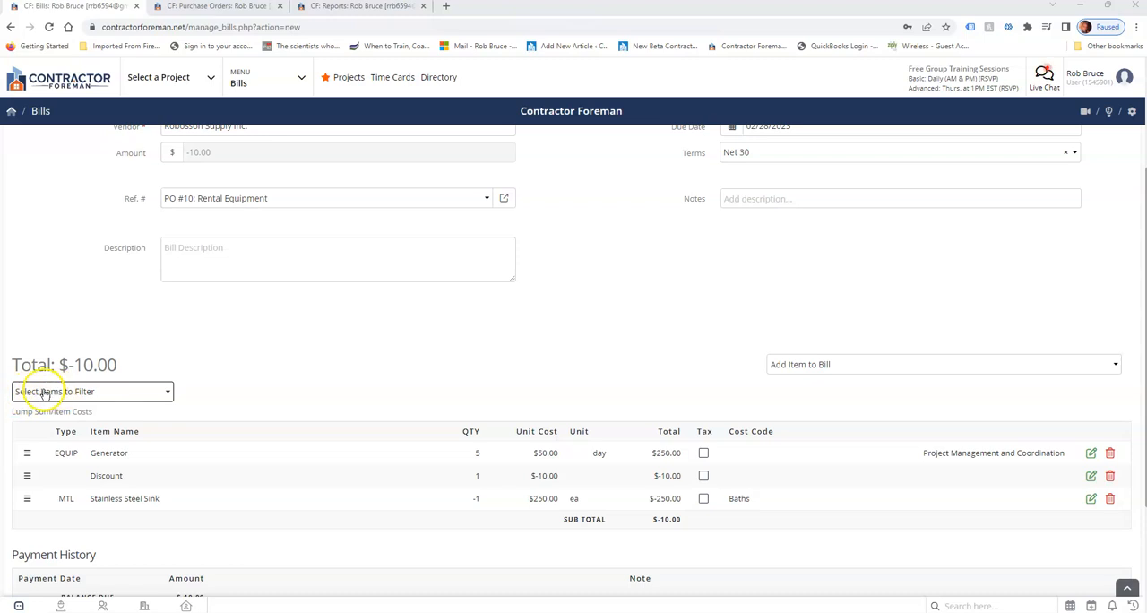
{"action": "left_click", "coordinate": [125, 393]}
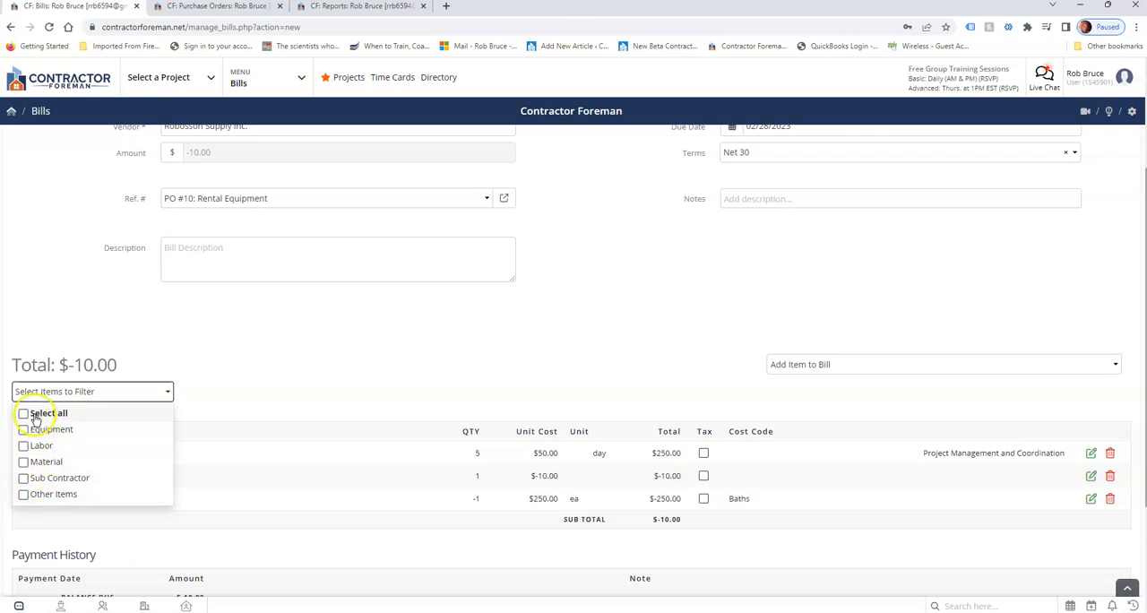
{"action": "left_click", "coordinate": [24, 462]}
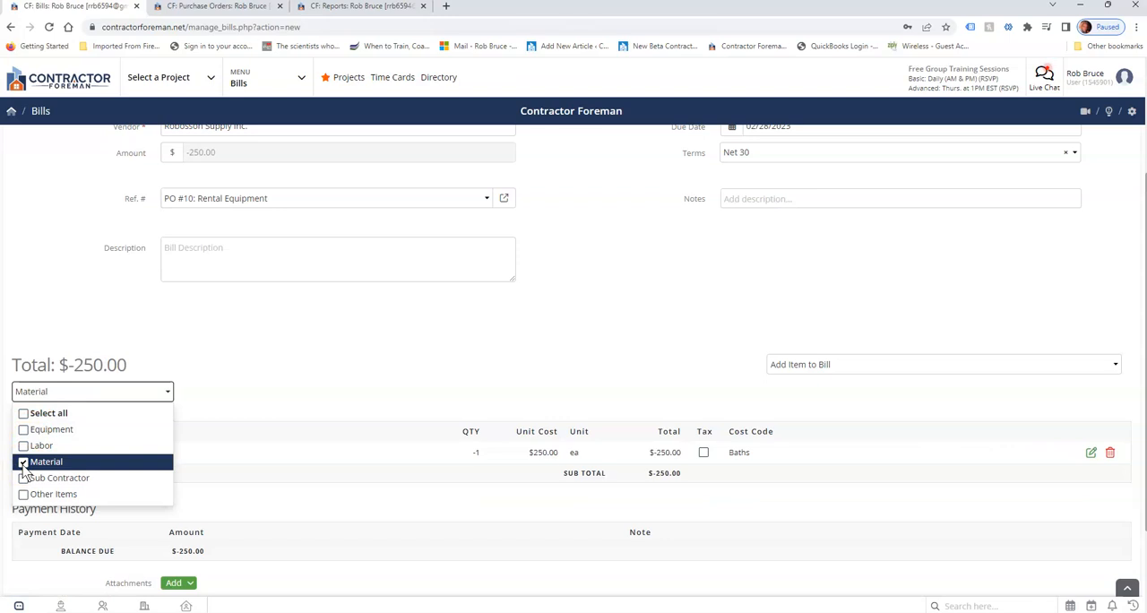
{"action": "left_click", "coordinate": [24, 462]}
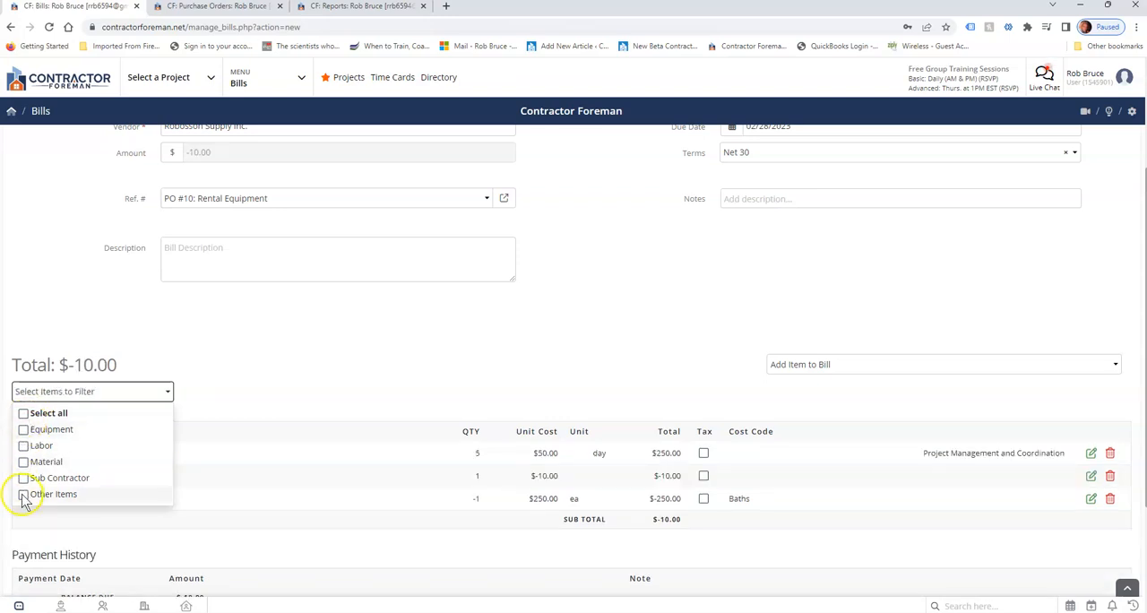
{"action": "left_click", "coordinate": [392, 369]}
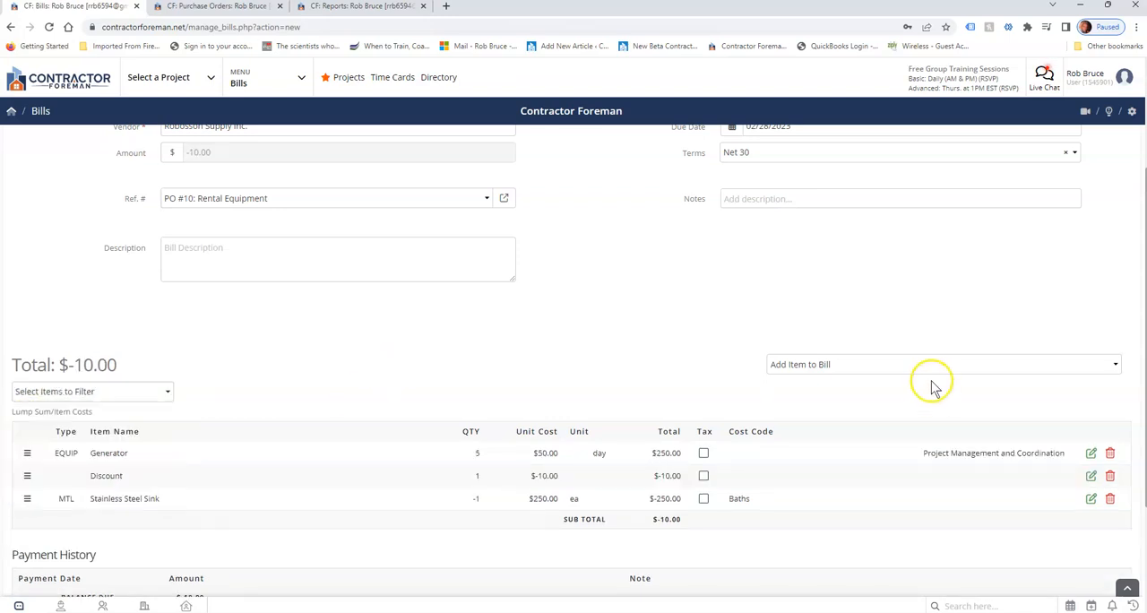
Examine the custom fields of the Smith's House Remodeling bill, from the site audit question down to Additional Comments.
{"action": "scroll", "coordinate": [943, 382], "scroll_direction": "up", "scroll_amount": 3}
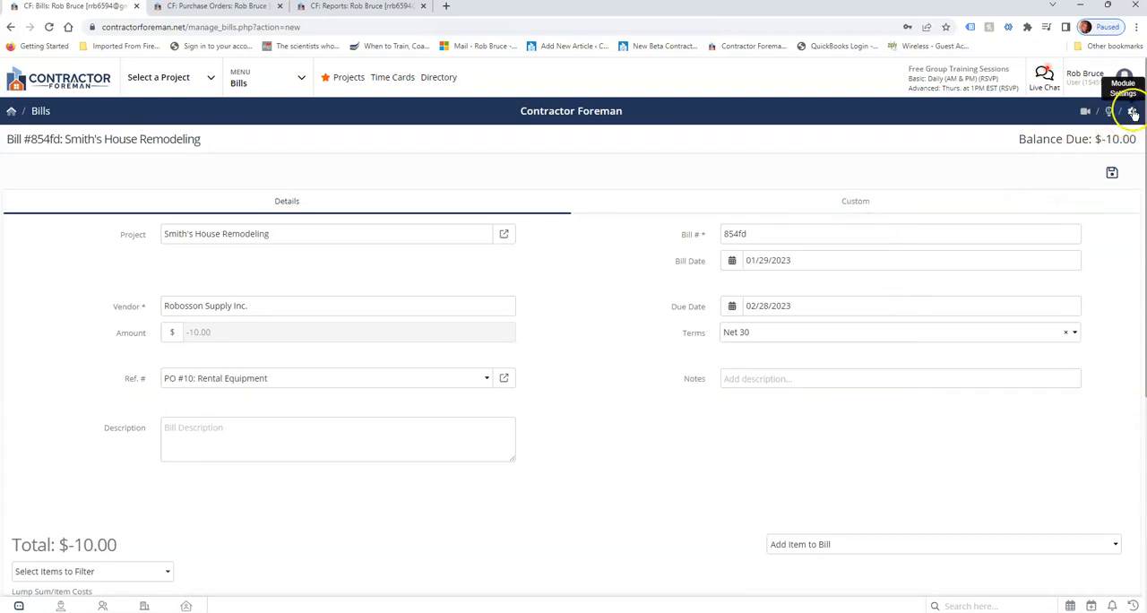
{"action": "left_click", "coordinate": [854, 201]}
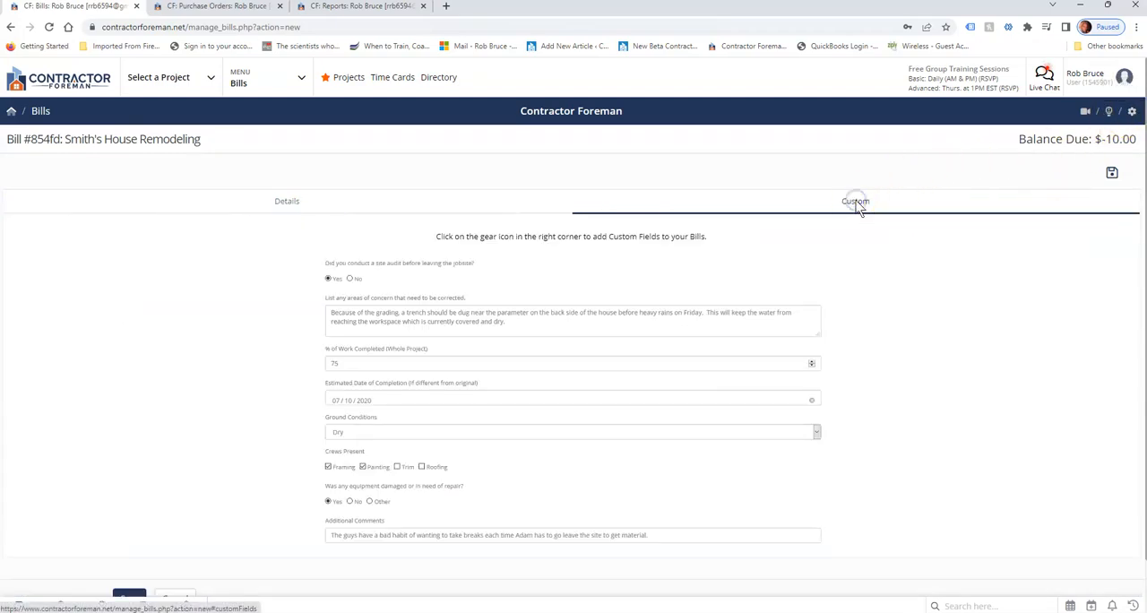
{"action": "left_click", "coordinate": [291, 201]}
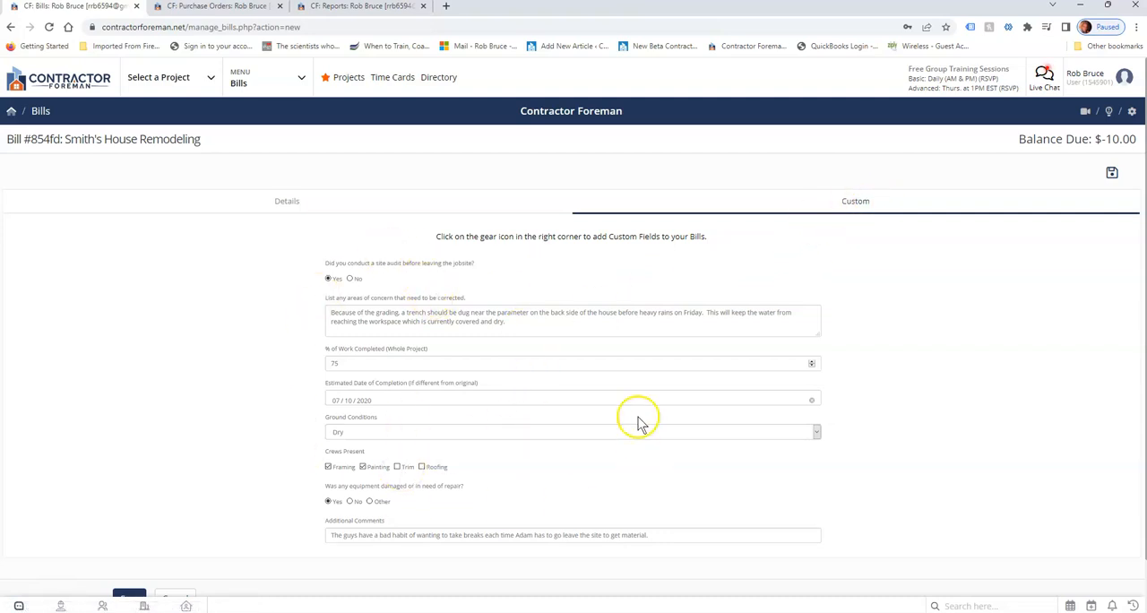
{"action": "left_click", "coordinate": [977, 383]}
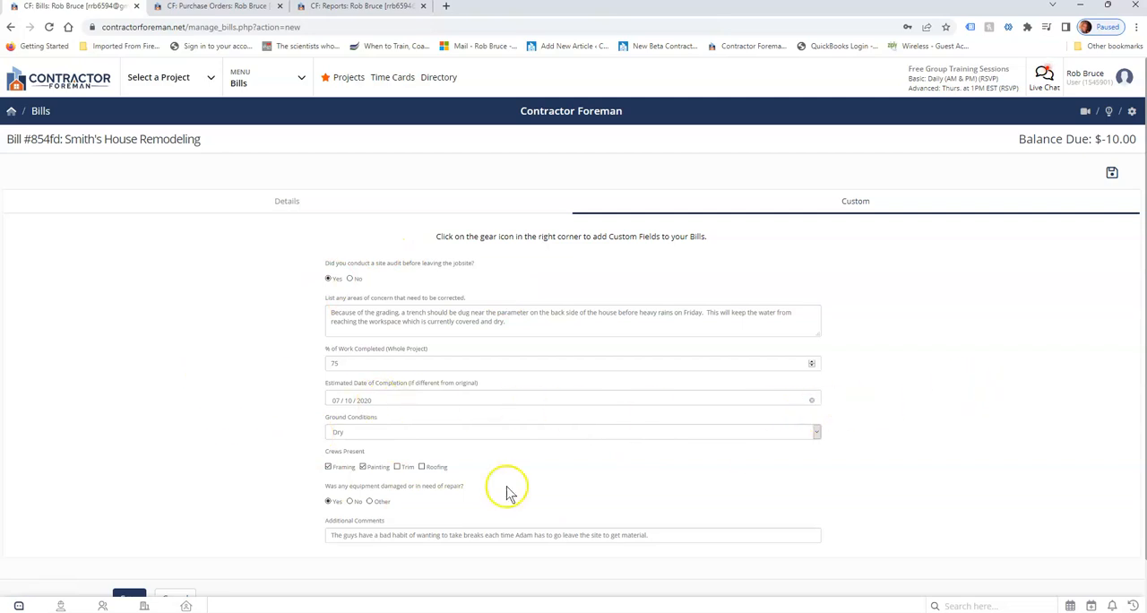
{"action": "scroll", "coordinate": [300, 329], "scroll_direction": "down", "scroll_amount": 2}
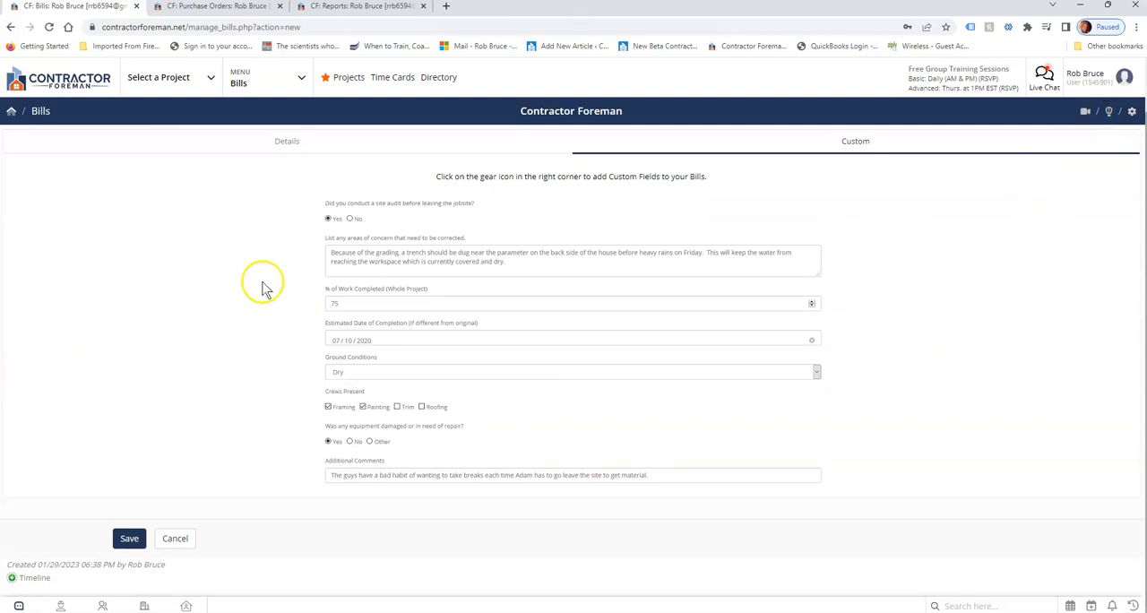
{"action": "scroll", "coordinate": [254, 271], "scroll_direction": "up", "scroll_amount": 1}
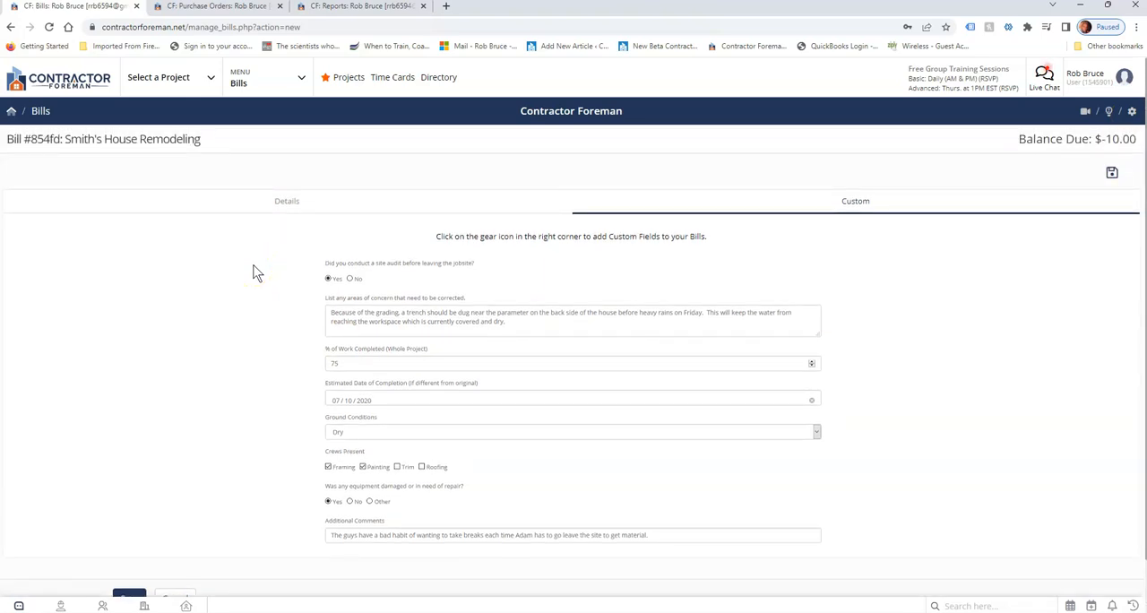
Switch to the Wainscot Materials purchase order and look up the Generate a Bill option among its actions, without generating a bill.
{"action": "left_click", "coordinate": [224, 8]}
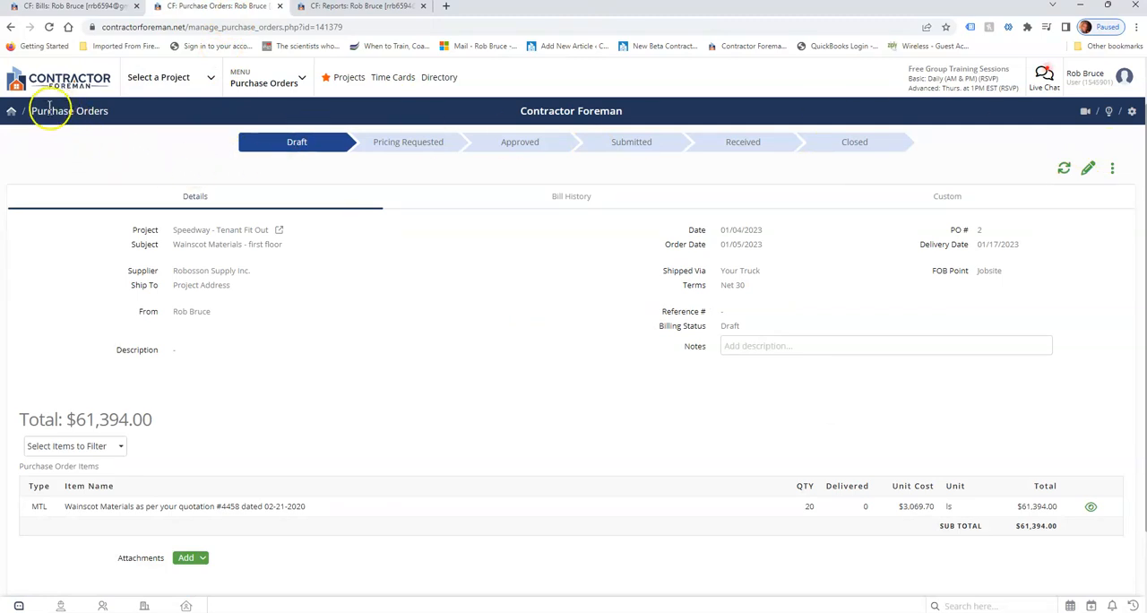
{"action": "left_click_drag", "start_coordinate": [52, 110], "coordinate": [133, 111]}
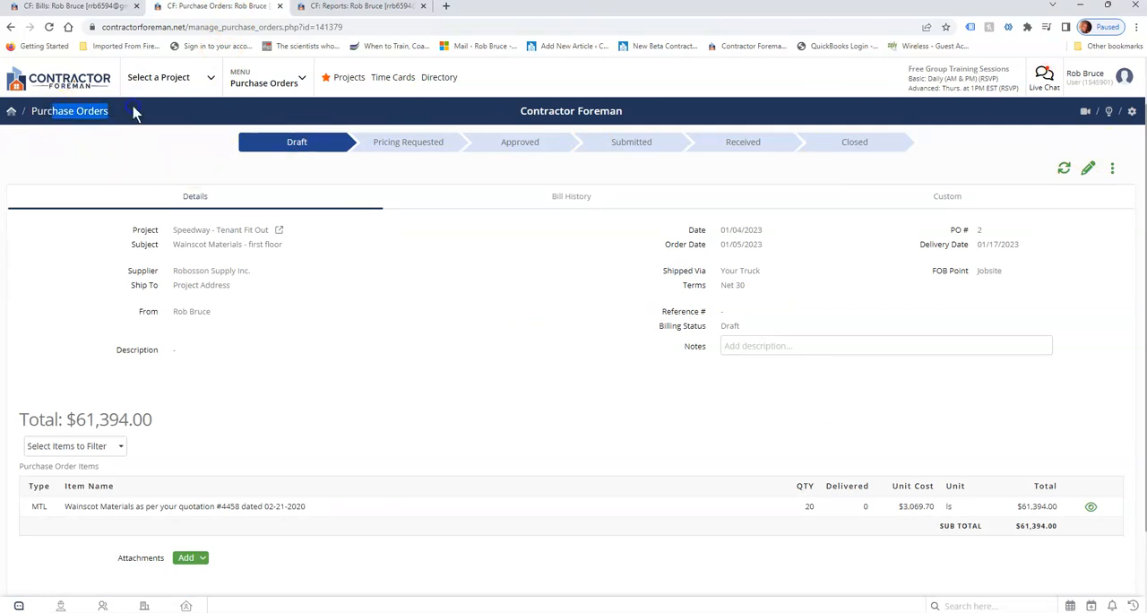
{"action": "left_click", "coordinate": [1112, 168]}
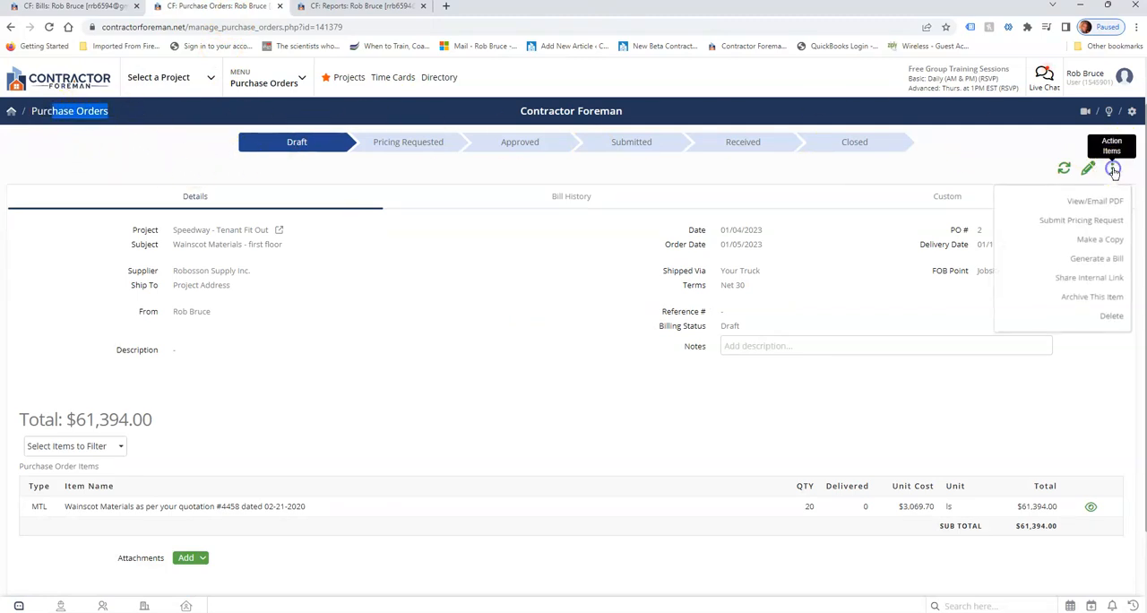
{"action": "left_click", "coordinate": [1095, 260]}
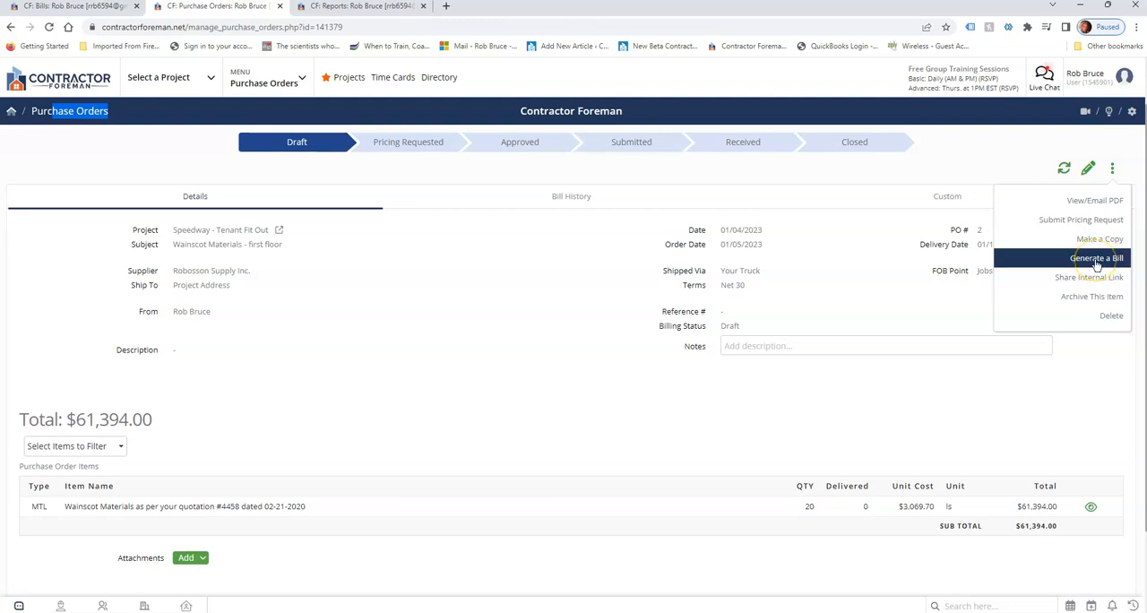
{"action": "left_click", "coordinate": [458, 292]}
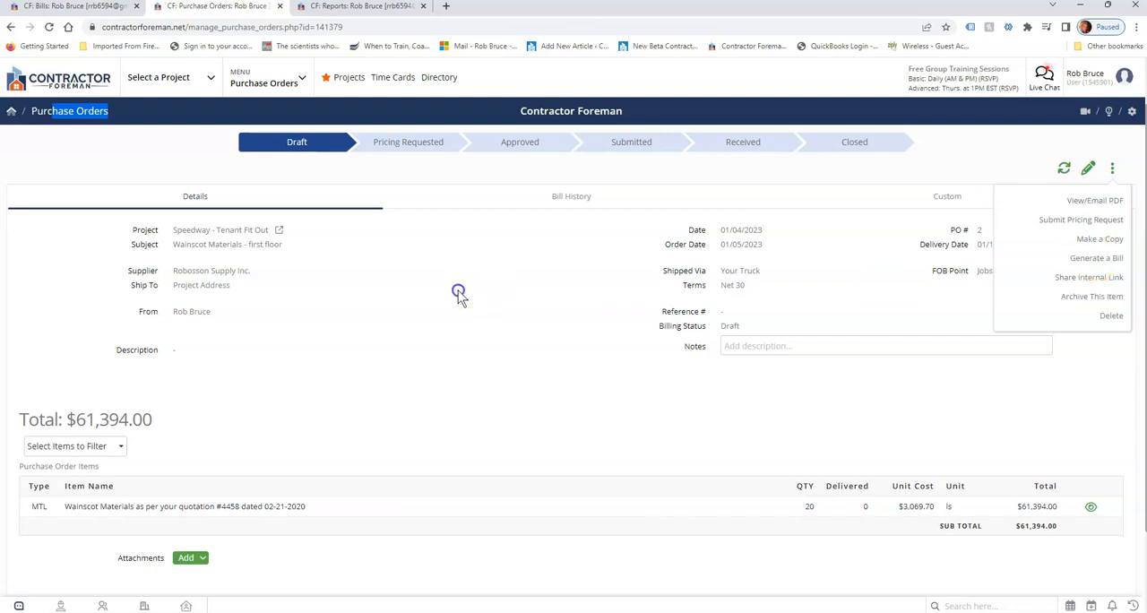